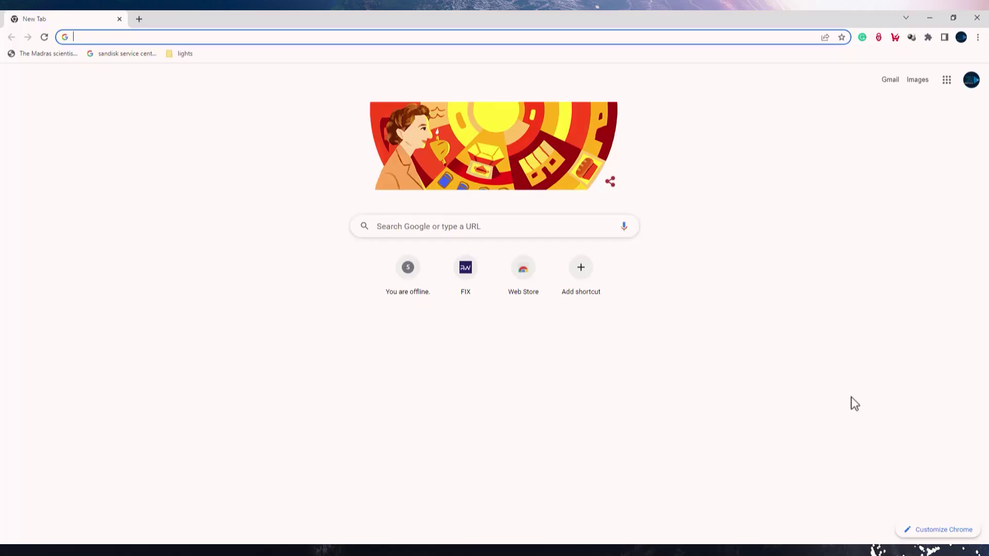
Search the web for "google earth pro download" and download Google Earth Pro for Windows from the Earth Versions page, accepting the terms.
text(google earth pro download)
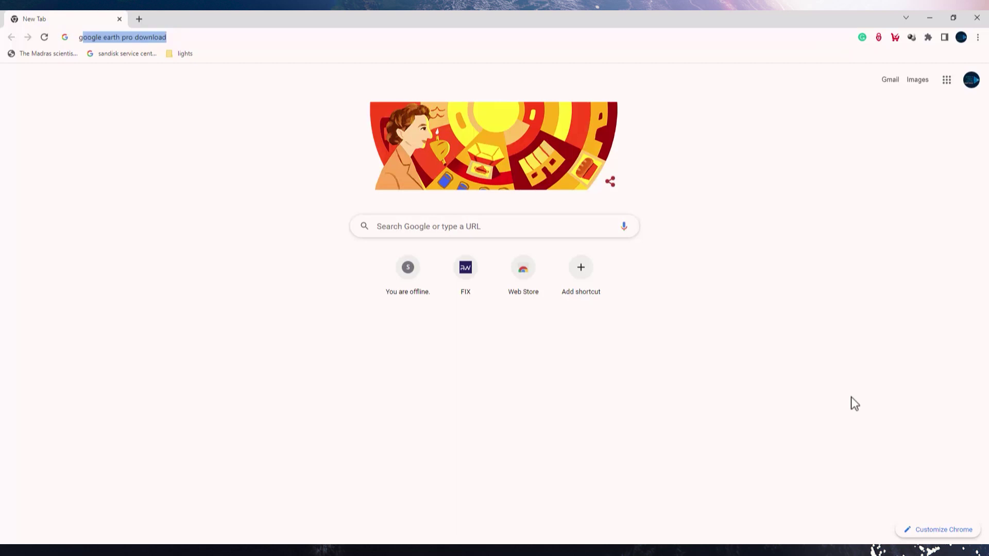
key(Return)
click(185, 162)
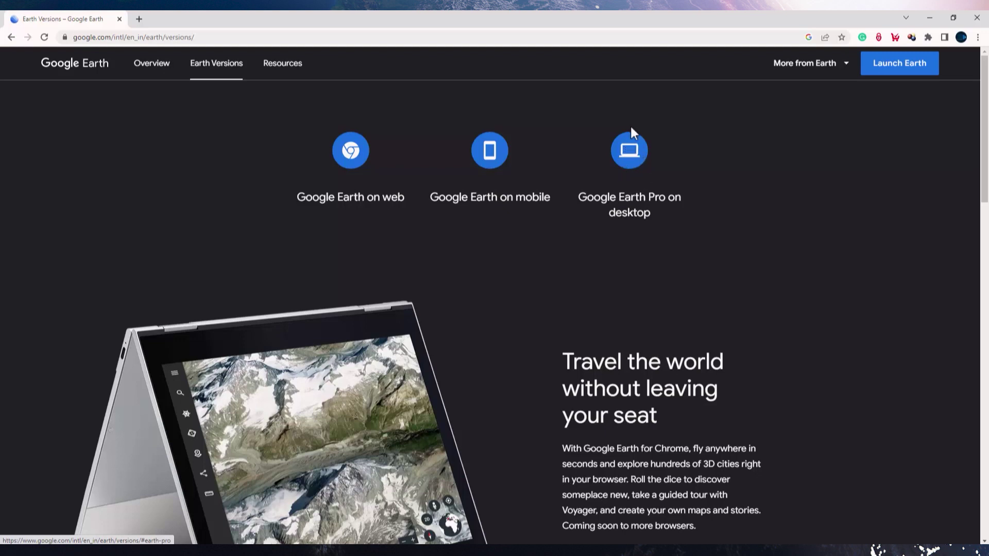
click(641, 161)
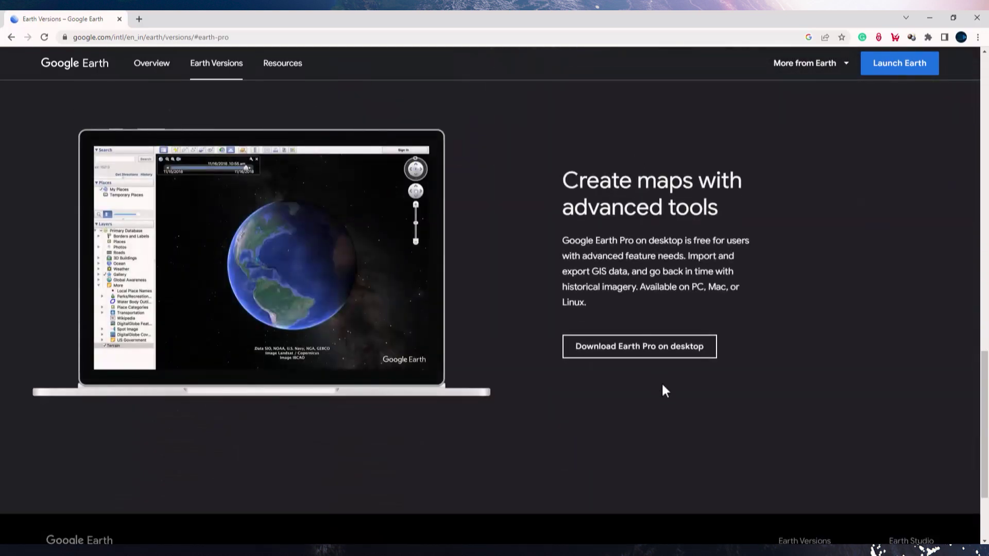
click(639, 347)
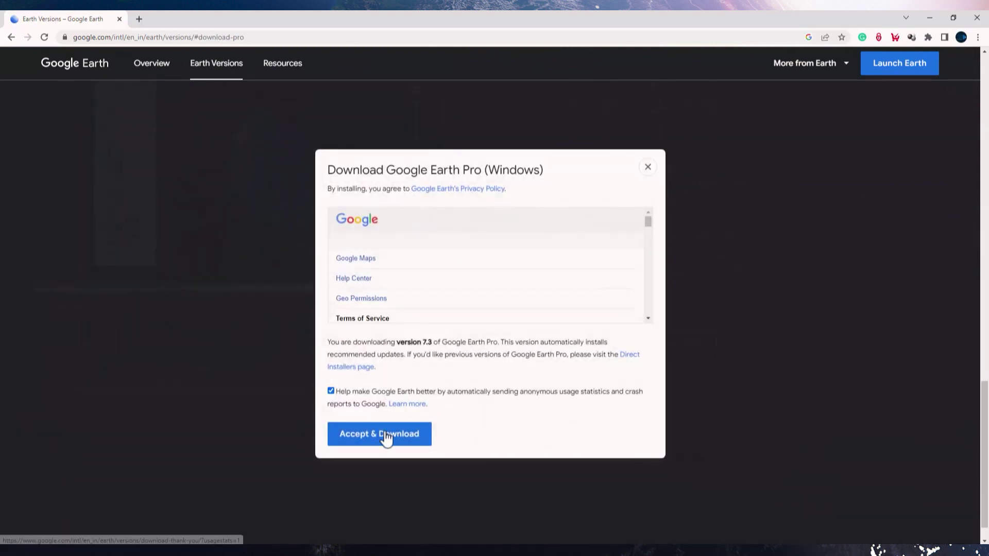
click(386, 439)
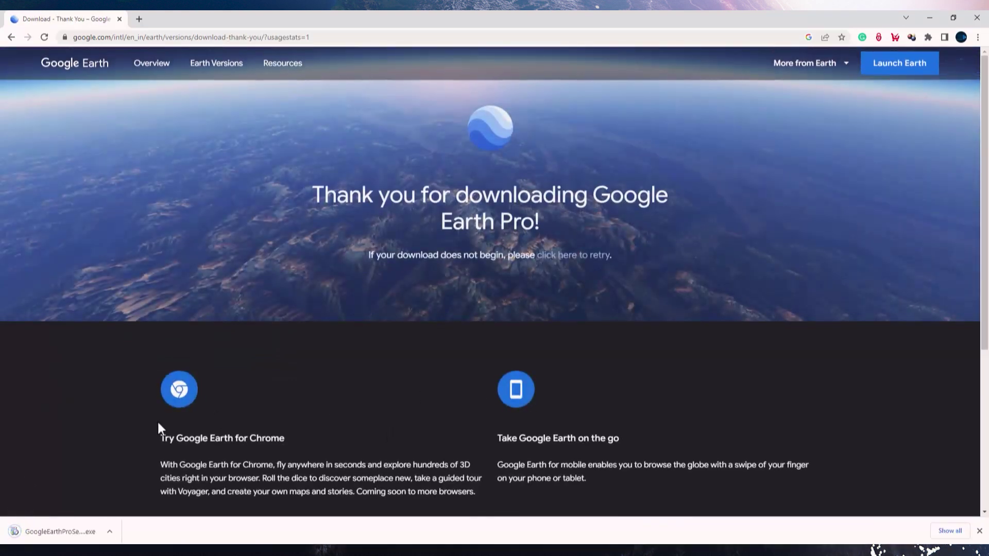
Run the downloaded Google Earth Pro installer and close it once installation is complete.
click(110, 531)
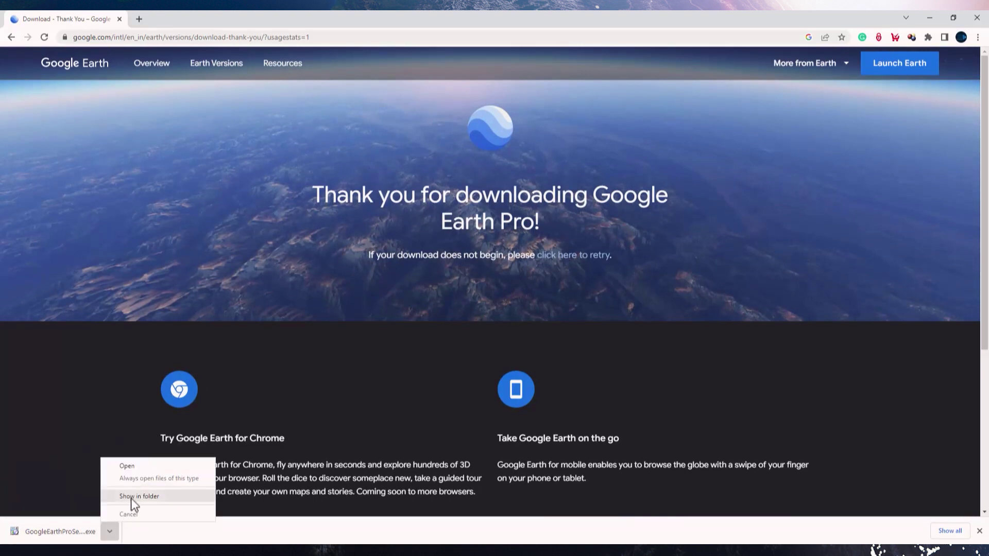
click(118, 466)
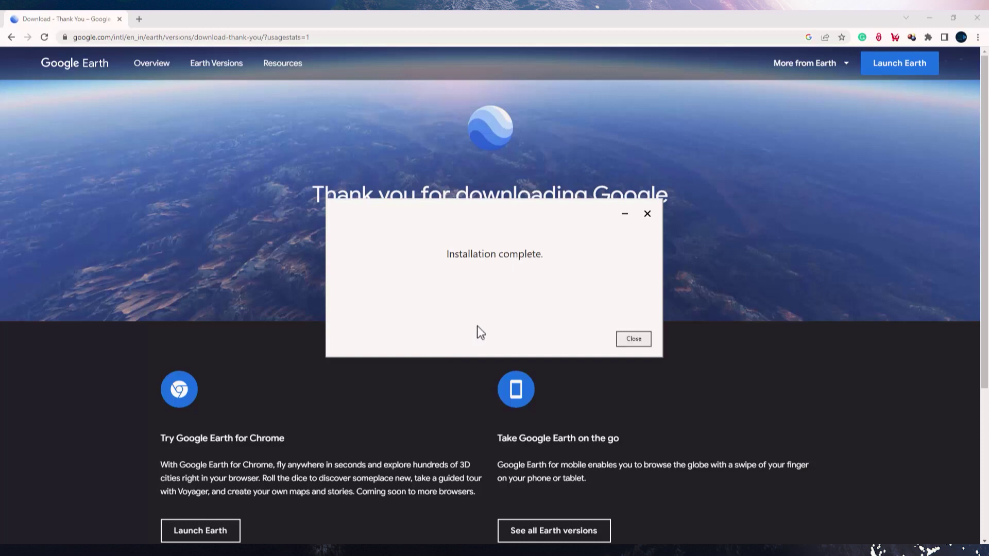
click(634, 339)
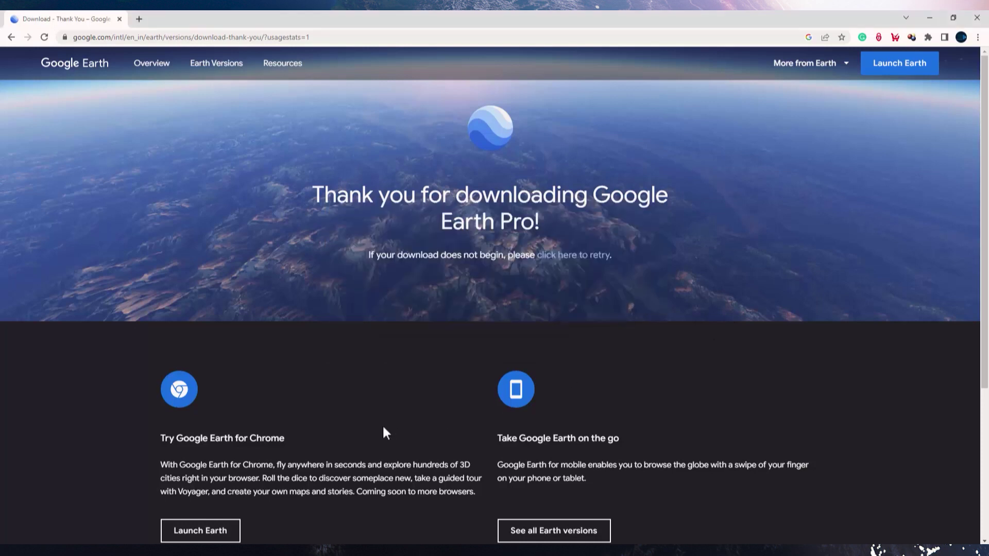
Switch to Google Earth Pro by finding it among the installed apps, and maximize its window.
key(super)
key(super)
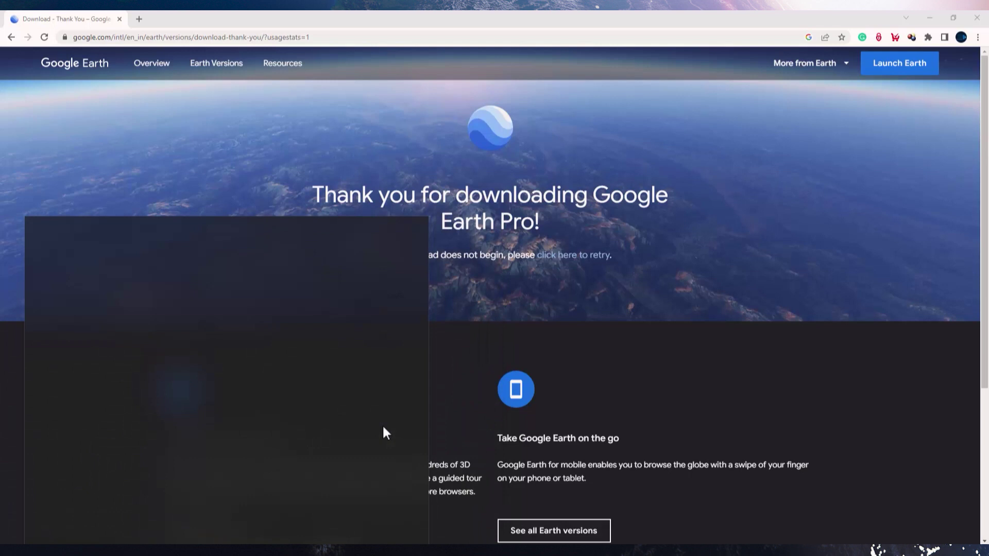
text(google eart)
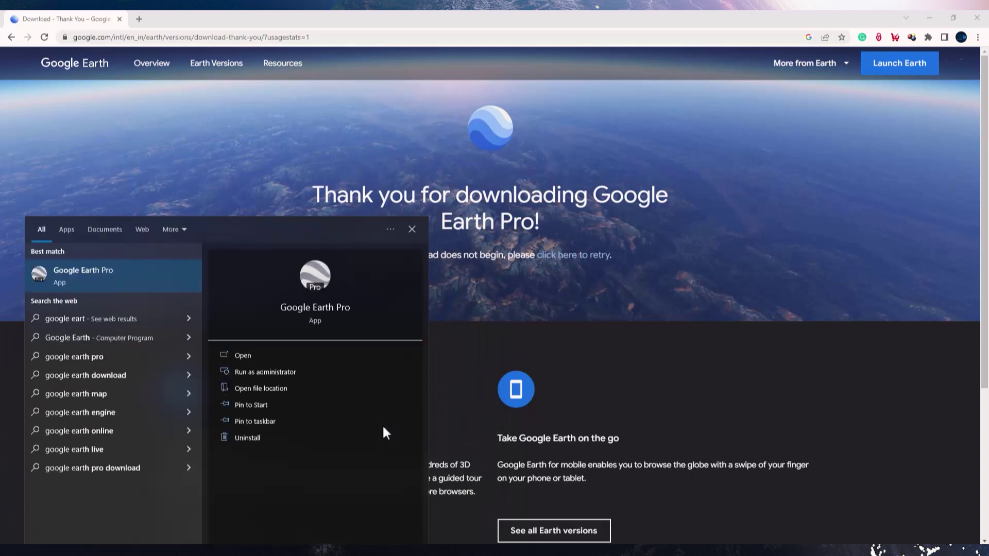
click(92, 268)
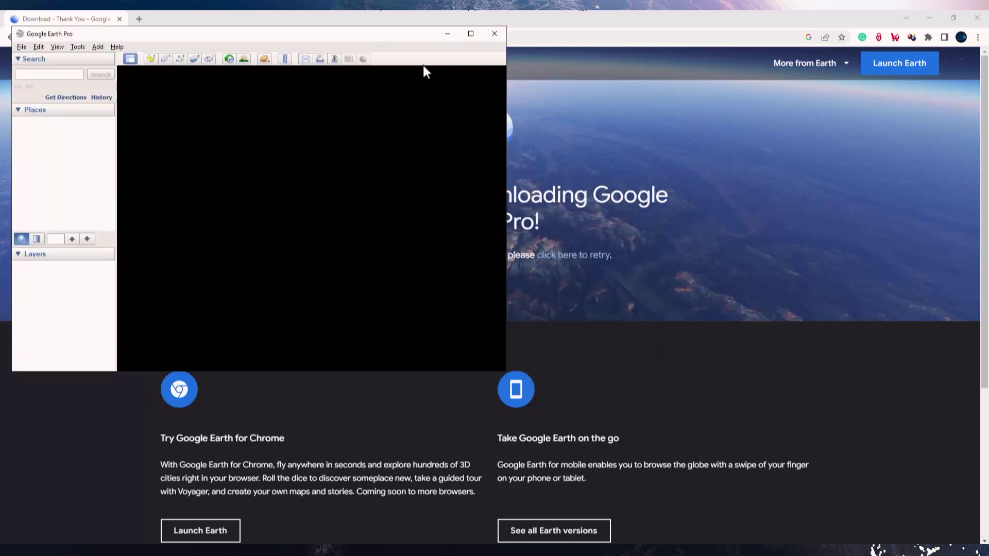
click(470, 34)
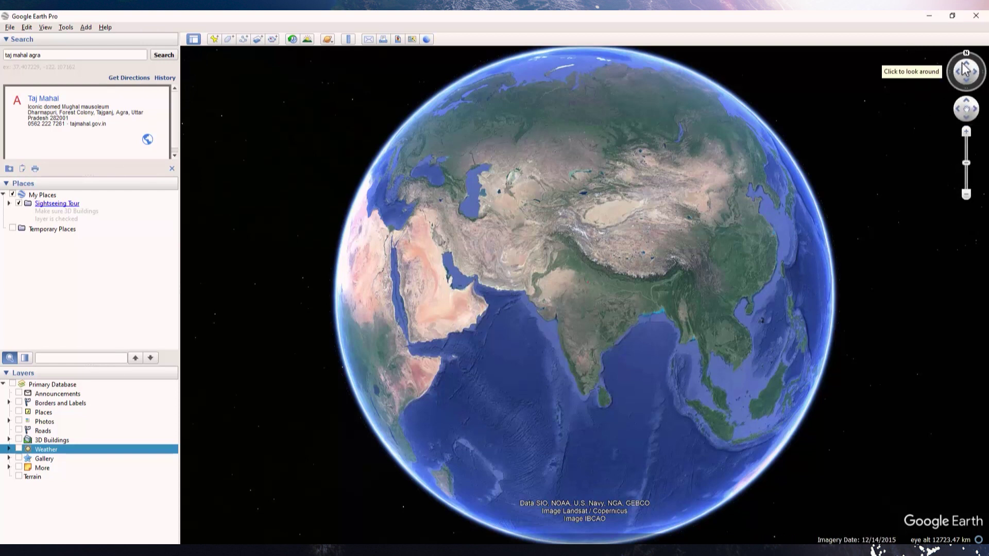
Spin the globe across the Pacific to Europe and northern Africa, rotate the view's heading and reset it to north.
drag(788, 289, 602, 300)
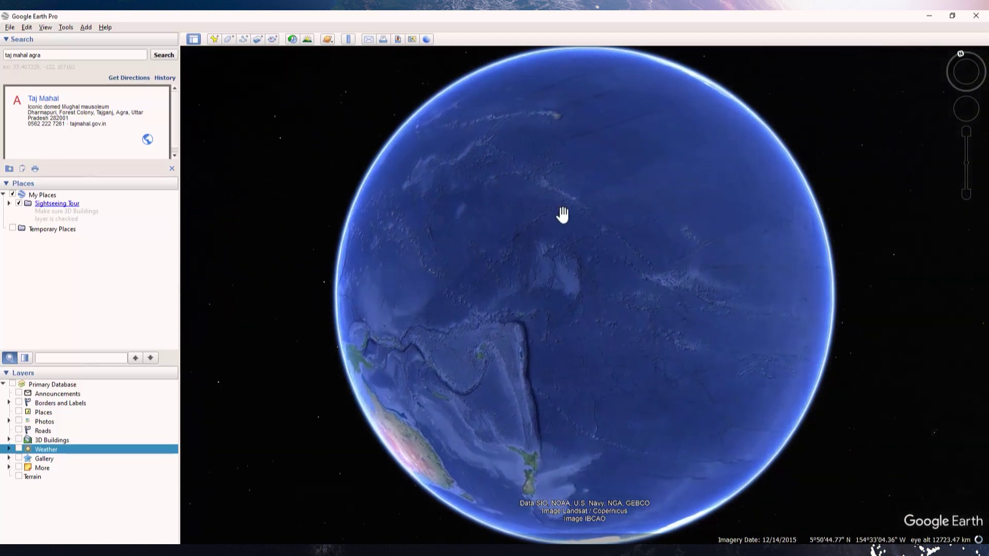
drag(827, 283, 437, 287)
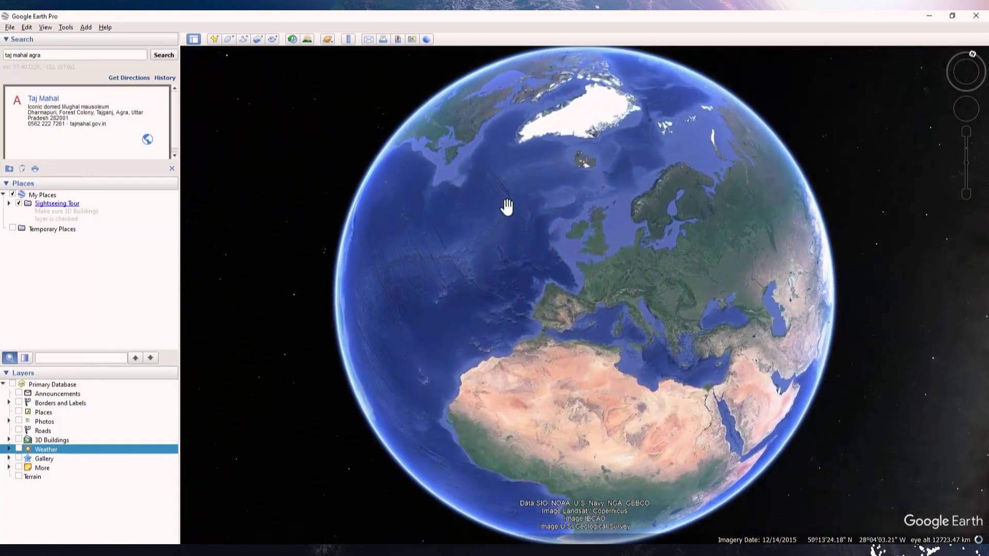
mouse_move(961, 78)
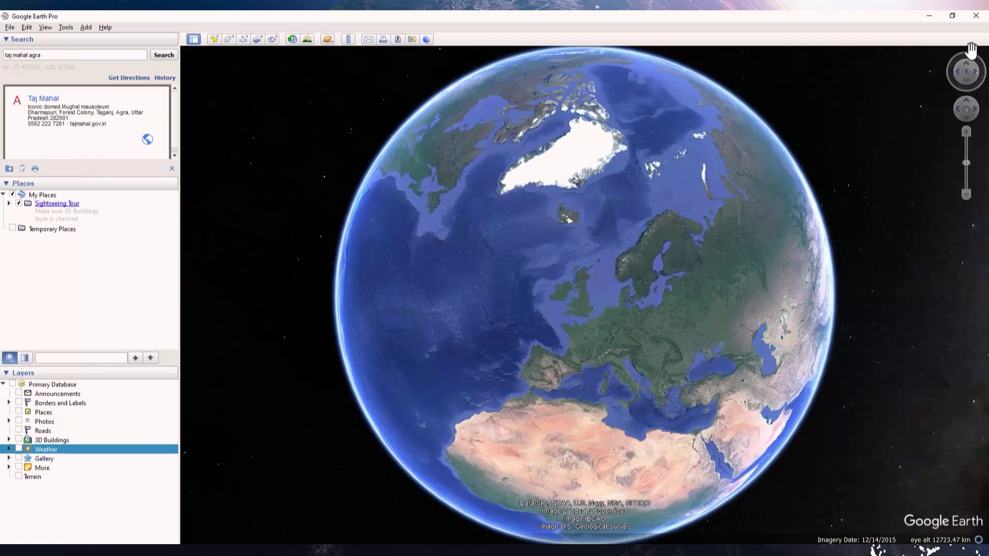
mouse_move(973, 59)
mouse_down()
mouse_move(982, 68)
mouse_move(970, 113)
mouse_move(938, 110)
mouse_move(920, 77)
mouse_move(938, 48)
mouse_move(973, 48)
mouse_move(984, 77)
mouse_move(958, 107)
mouse_move(929, 103)
mouse_move(923, 75)
mouse_move(933, 55)
mouse_up()
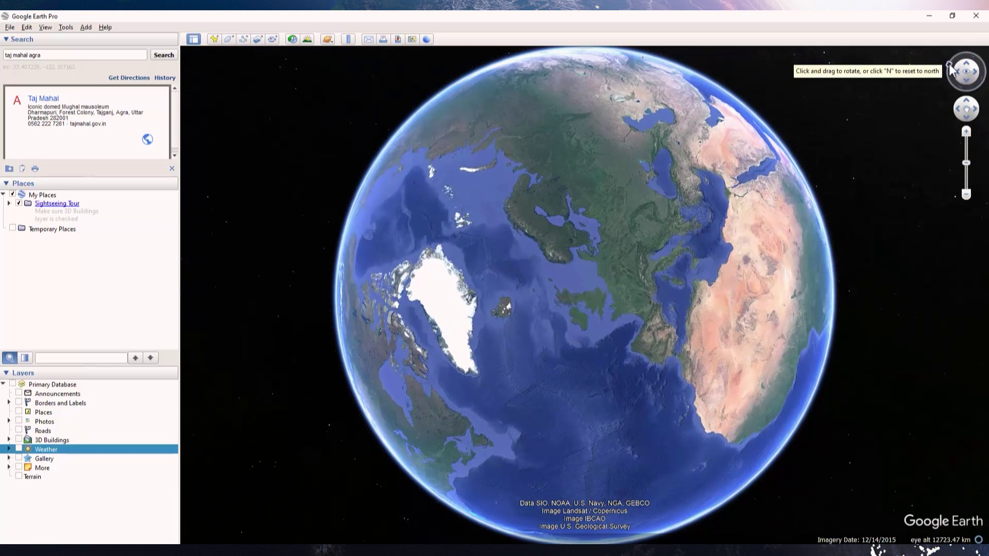
click(950, 66)
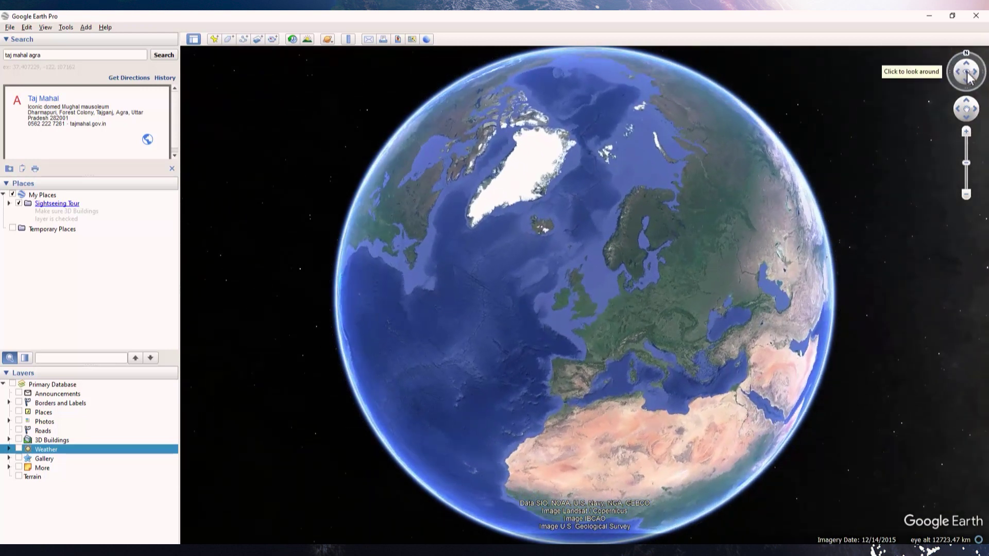
Look around from the viewpoint, move across the globe to South America, and bring the Pacific Ocean into the centre of the view.
drag(971, 76, 977, 75)
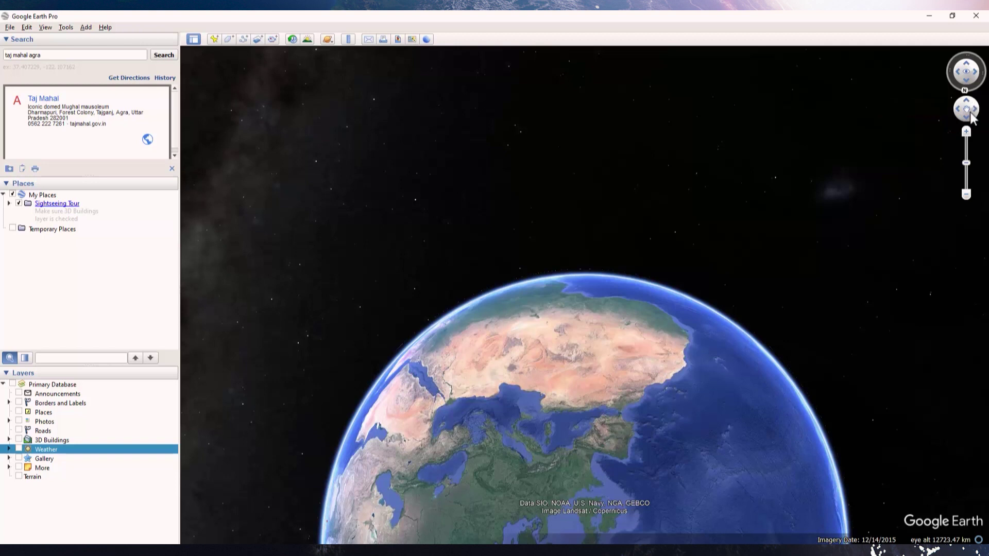
drag(968, 113, 976, 116)
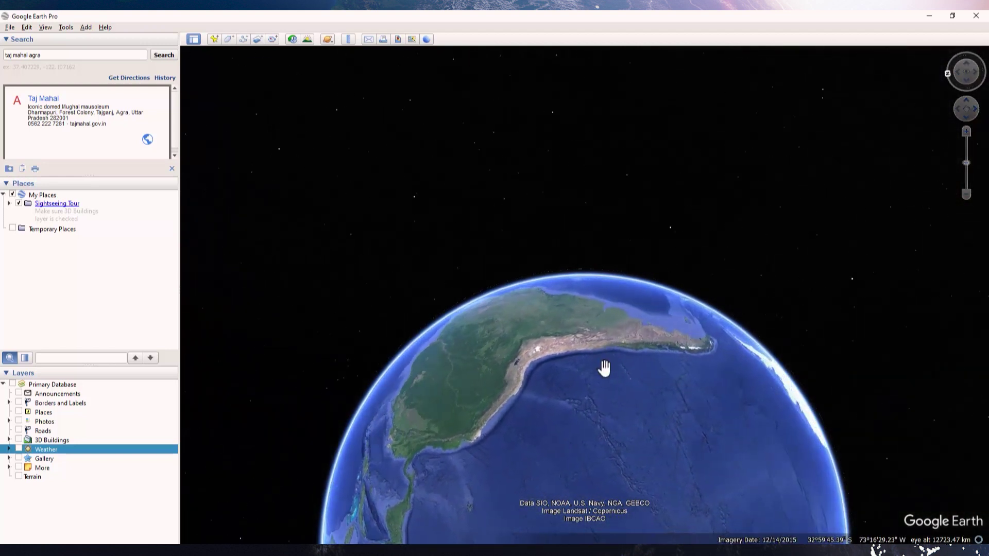
drag(602, 334, 586, 97)
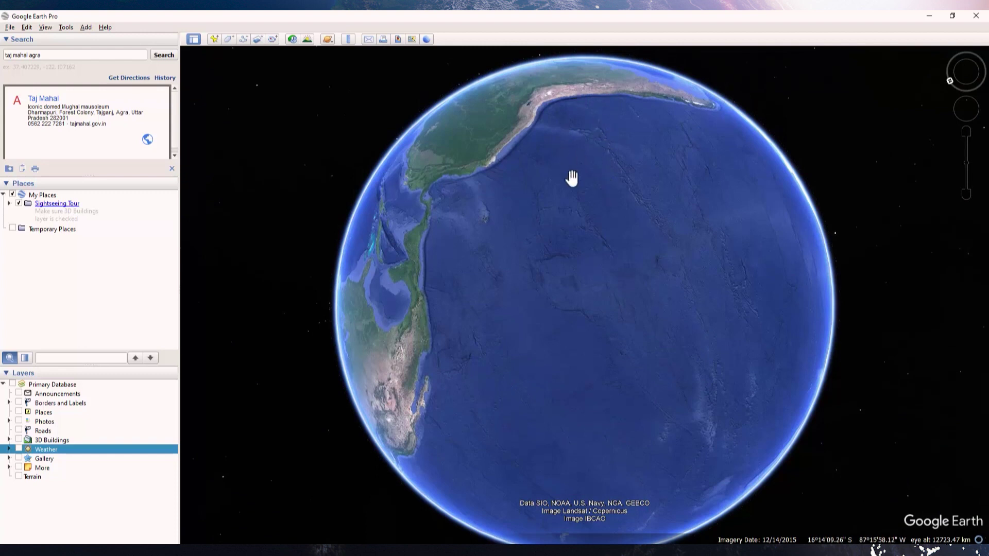
drag(539, 234, 601, 263)
drag(603, 362, 606, 301)
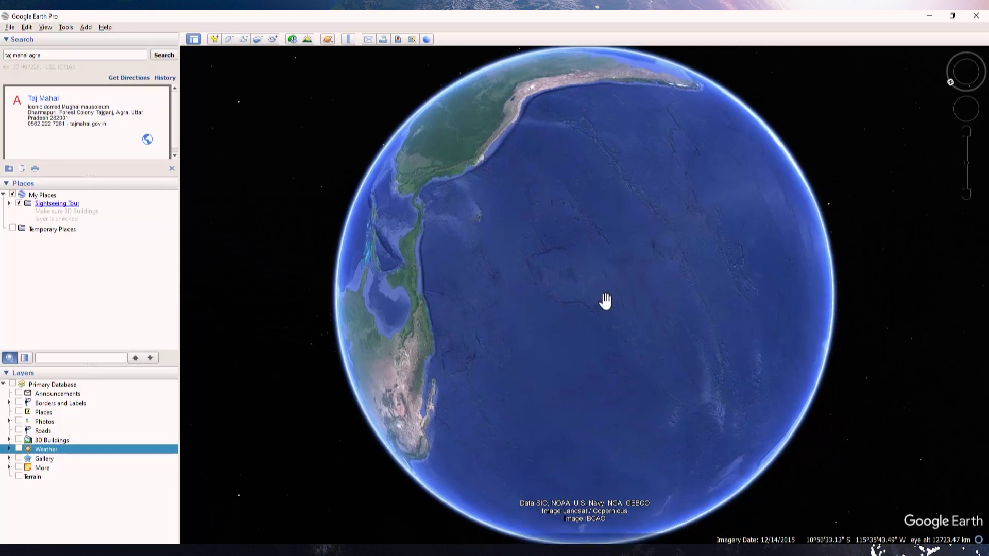
Zoom into the Pacific Ocean and back out to the whole globe, reset the view to north and rotate its heading.
double_click(597, 298)
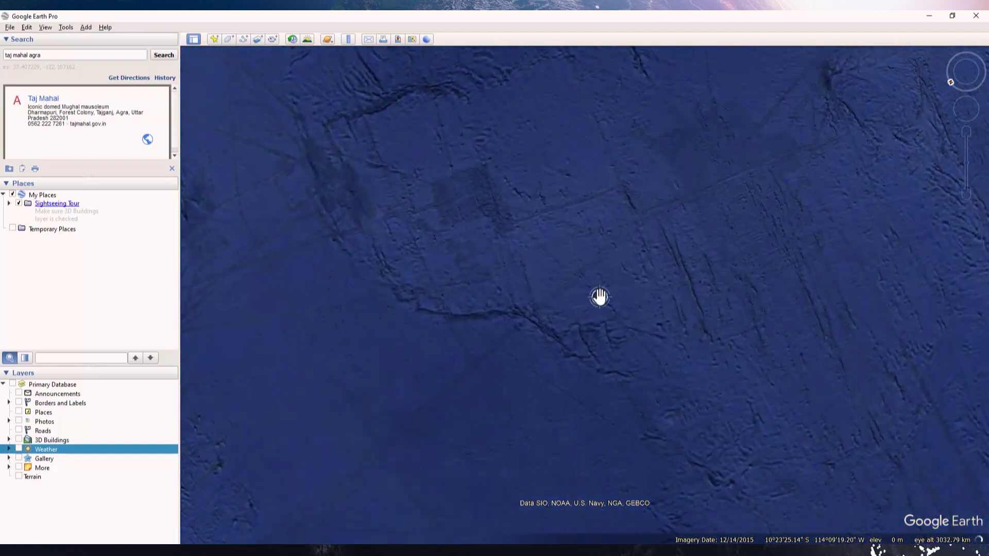
scroll(599, 296, down, 5)
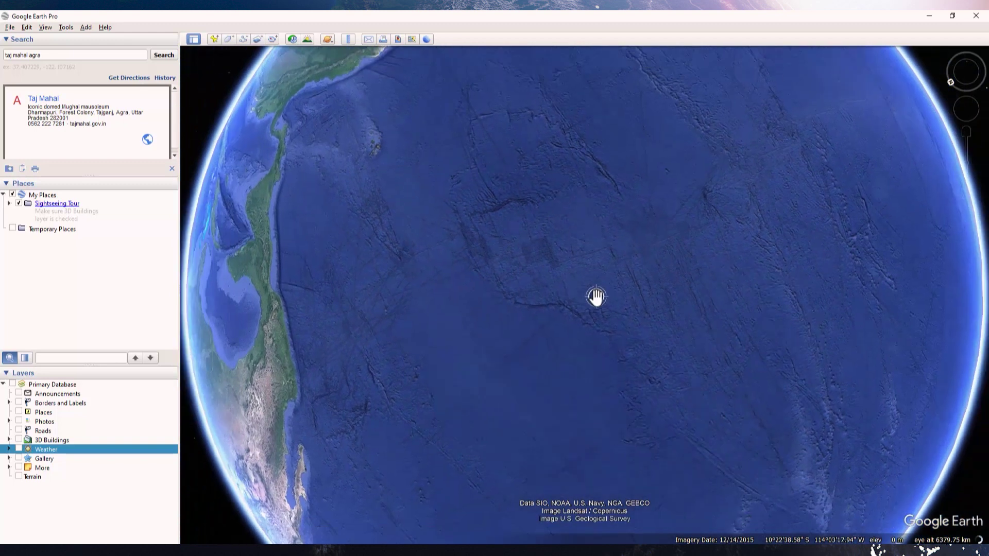
key(n)
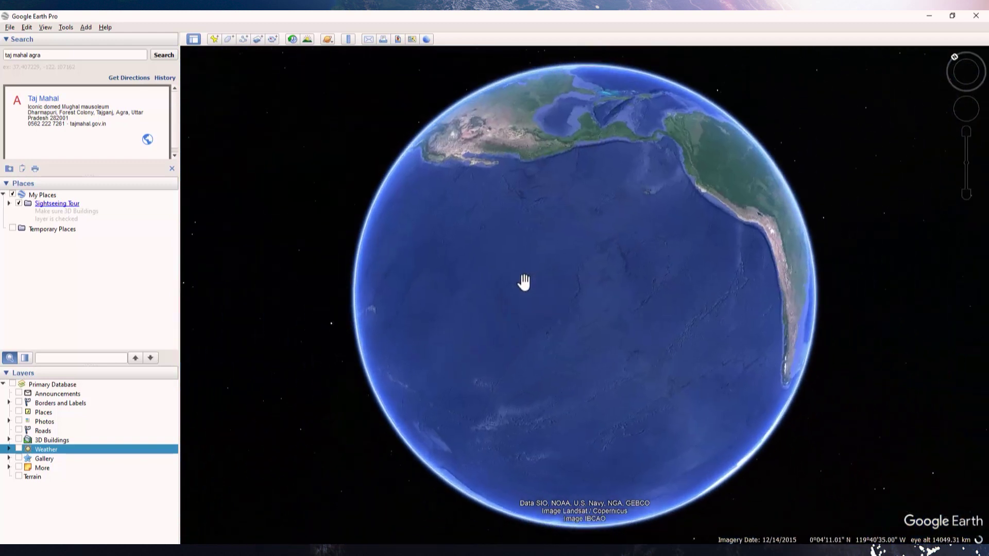
key(shift+Left)
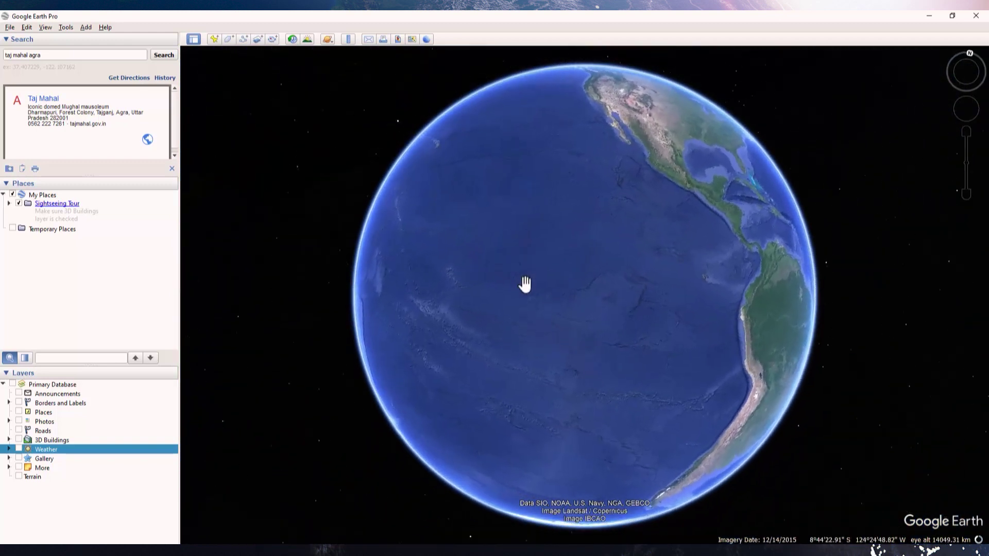
key(shift+Left)
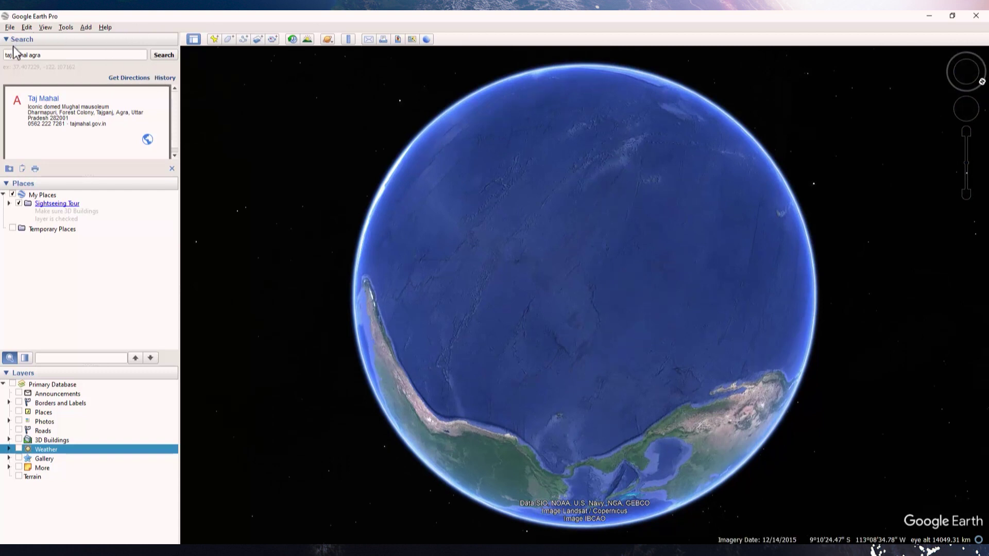
Search for "taj mahal agra" and bring the monument and its gardens into view.
drag(44, 54, 2, 56)
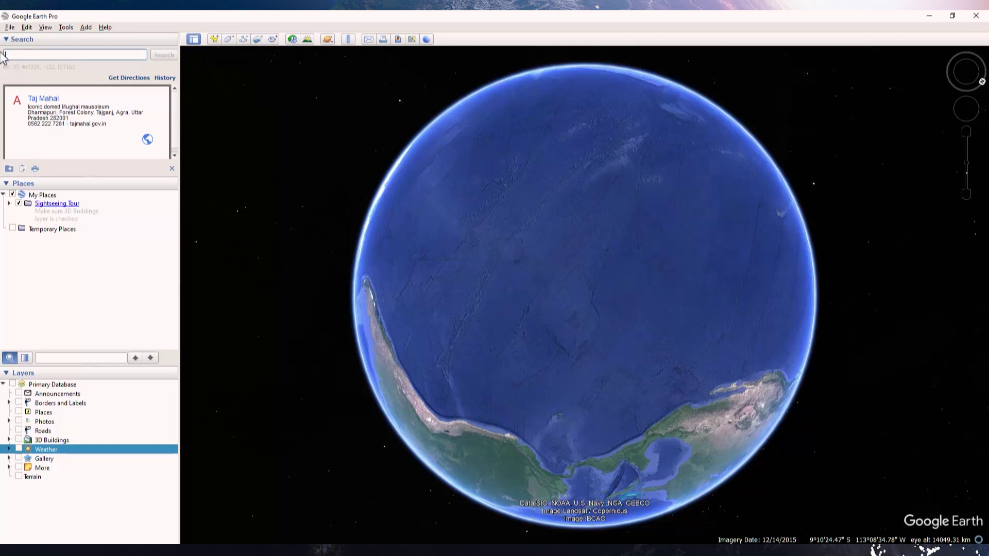
text(taj)
text(mahal agra)
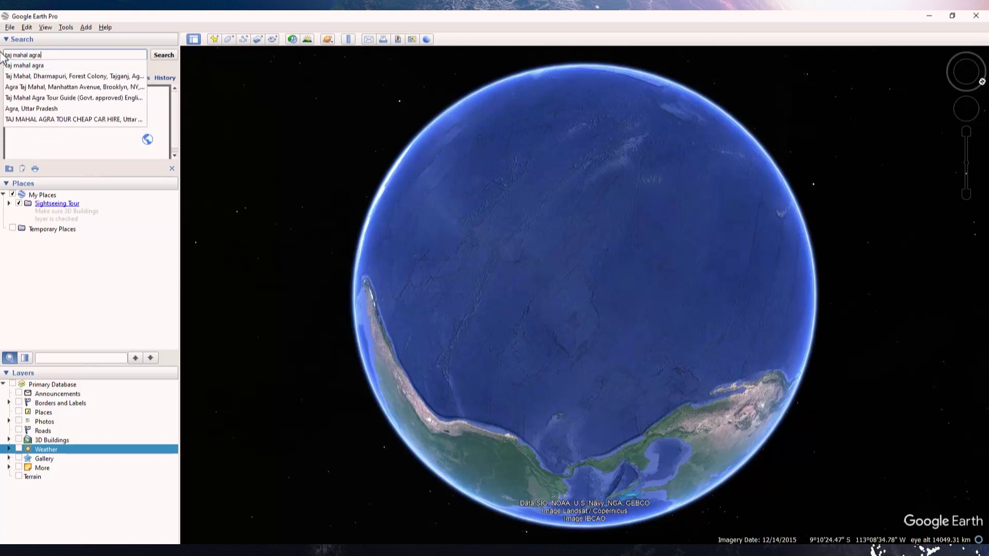
key(Return)
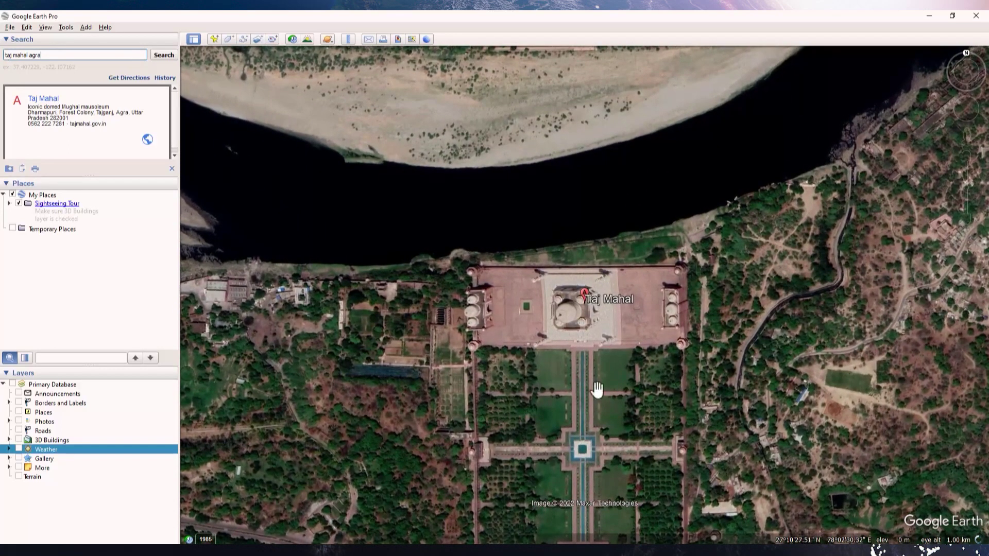
drag(656, 480, 612, 389)
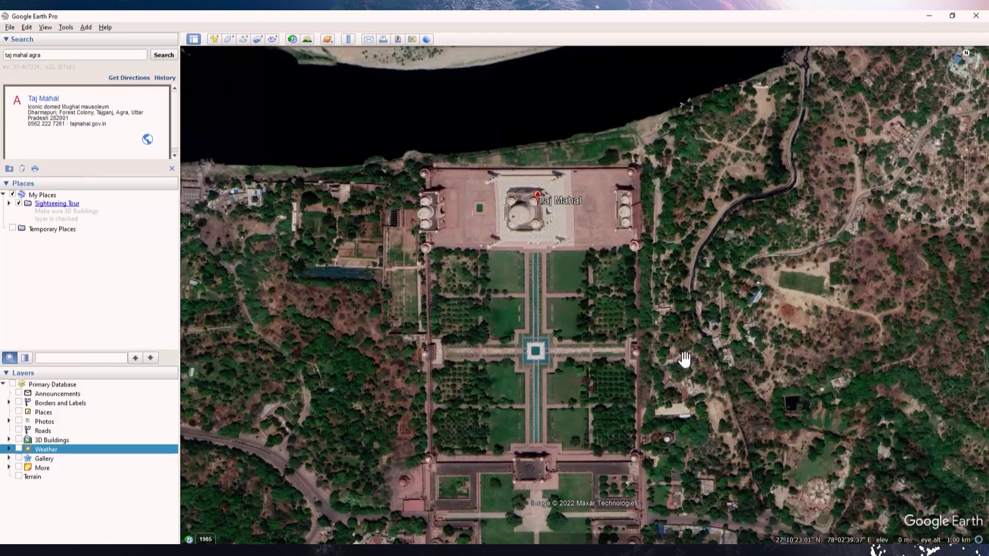
Show the Photos layer, view a photo placed in the garden south of the Taj Mahal, and close it.
click(20, 421)
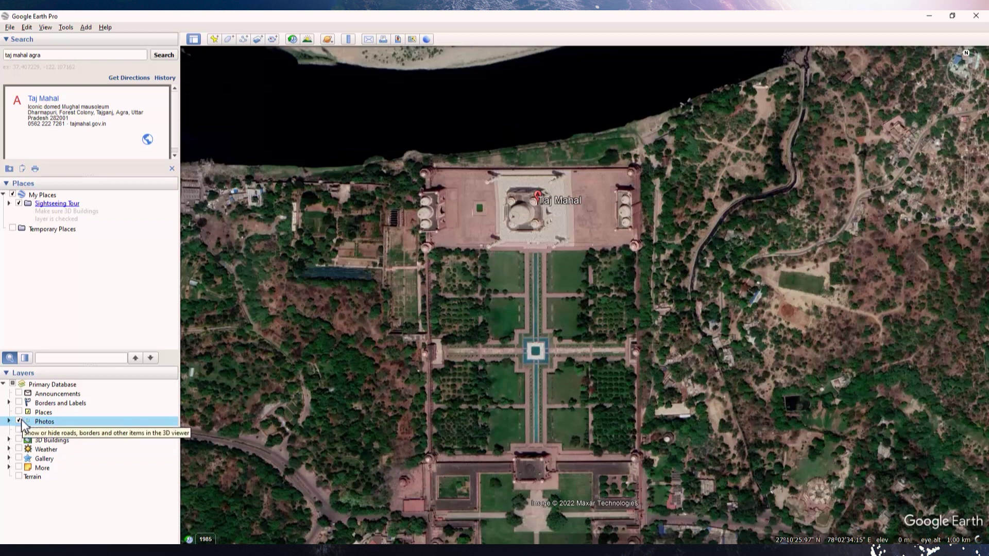
scroll(626, 349, up, 2)
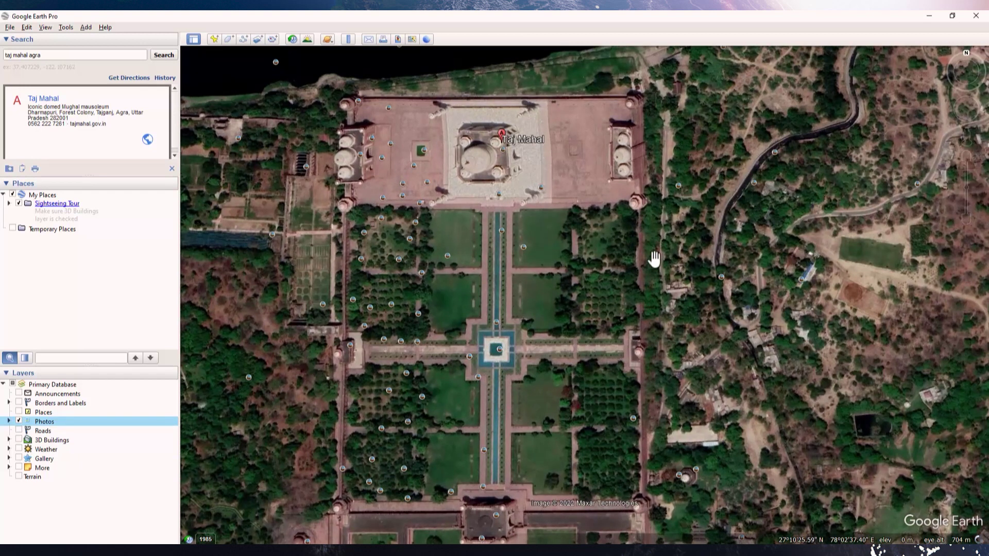
click(447, 256)
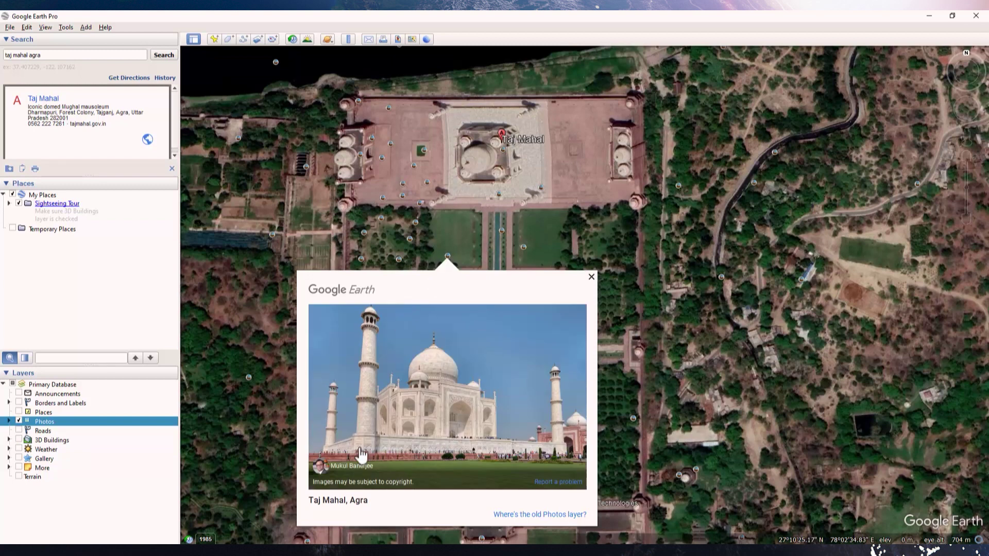
click(592, 278)
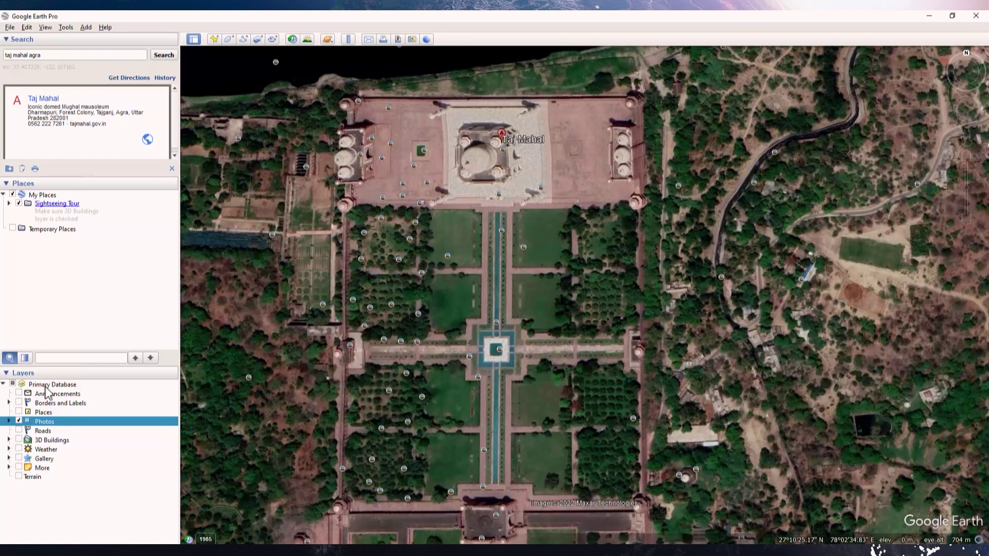
Hide the Photos layer and show the Places layer around the Taj Mahal.
click(19, 421)
click(19, 412)
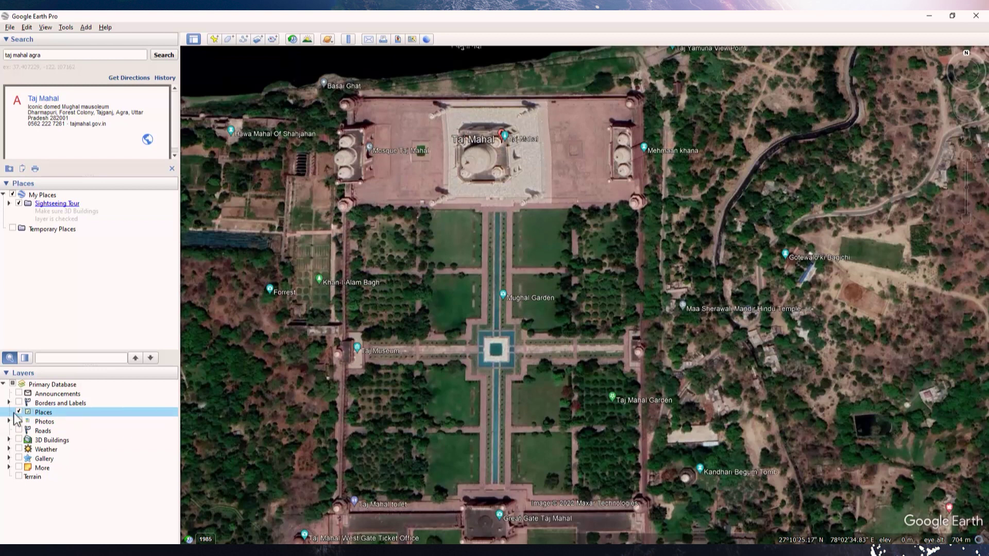
Hide the Places layer, show 3D Buildings, and bring the Taj Mahal model into a close tilted view from the river side.
click(19, 412)
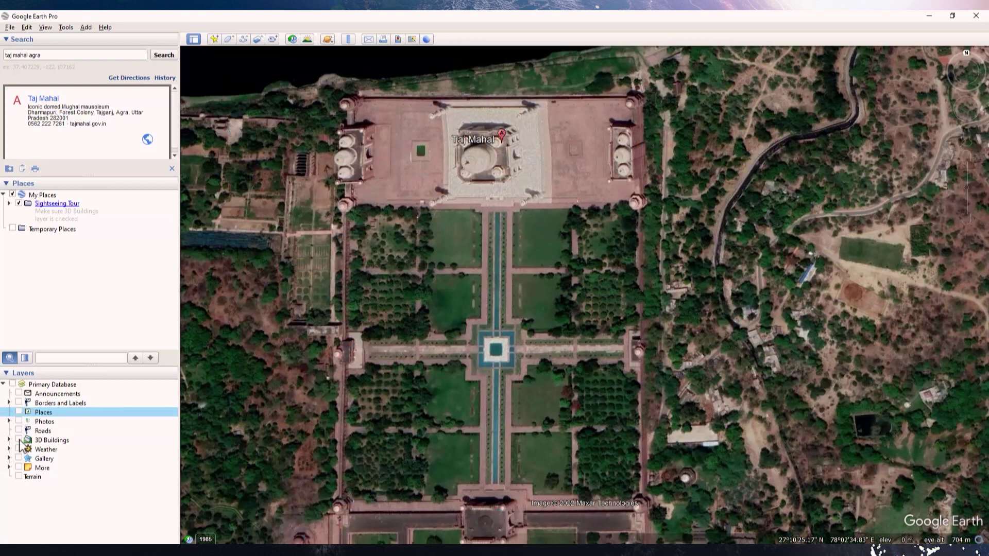
click(19, 440)
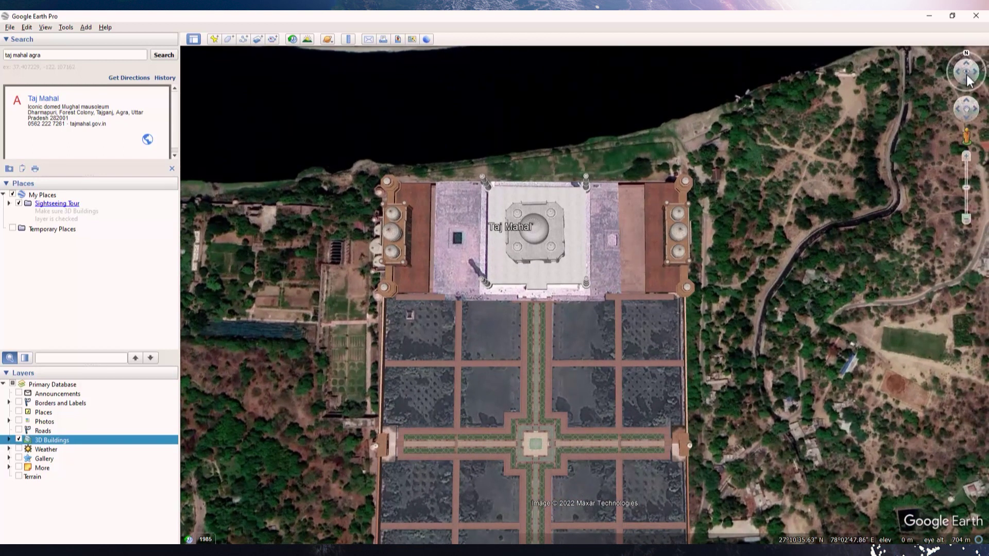
drag(967, 75, 971, 71)
mouse_move(968, 111)
mouse_down()
mouse_move(963, 69)
mouse_move(969, 124)
mouse_up()
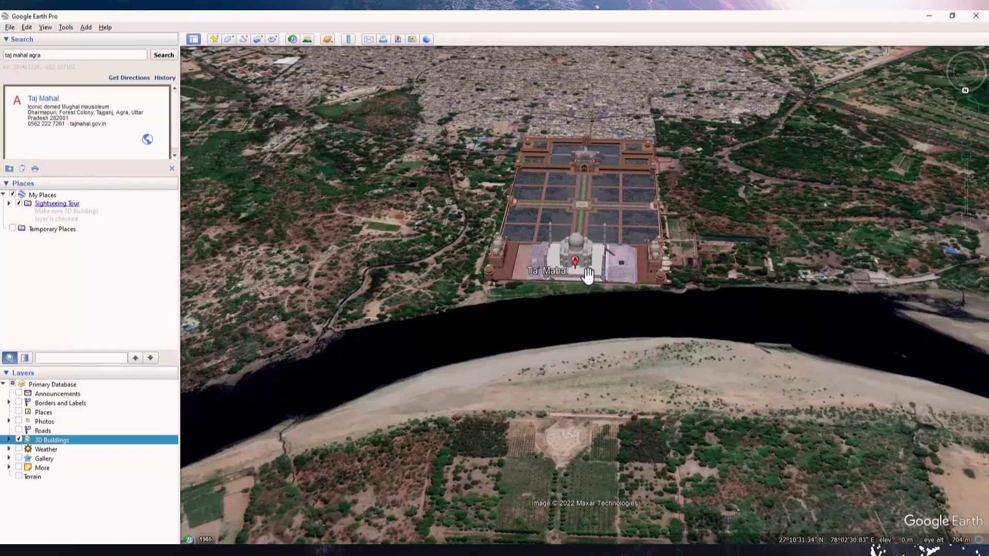
scroll(587, 276, up, 3)
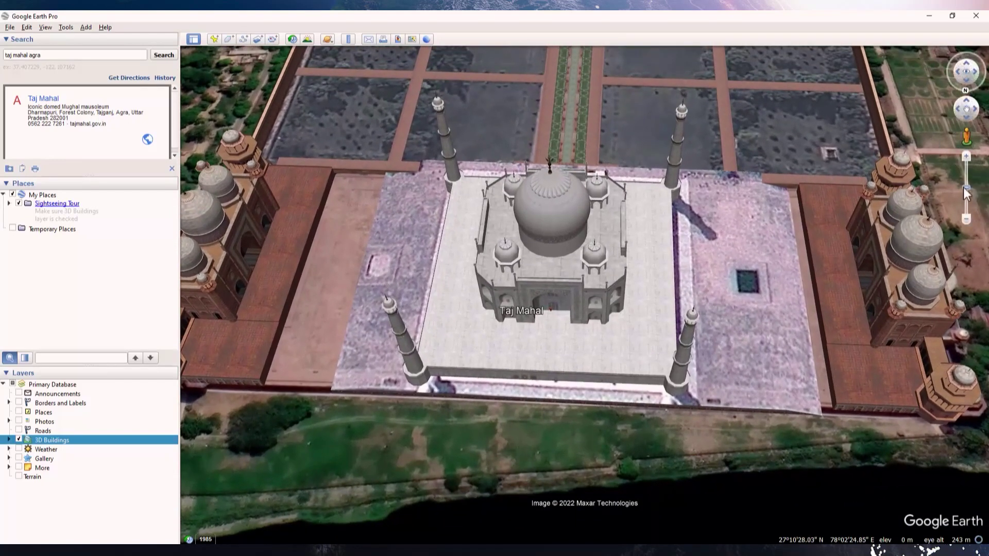
drag(966, 193, 960, 161)
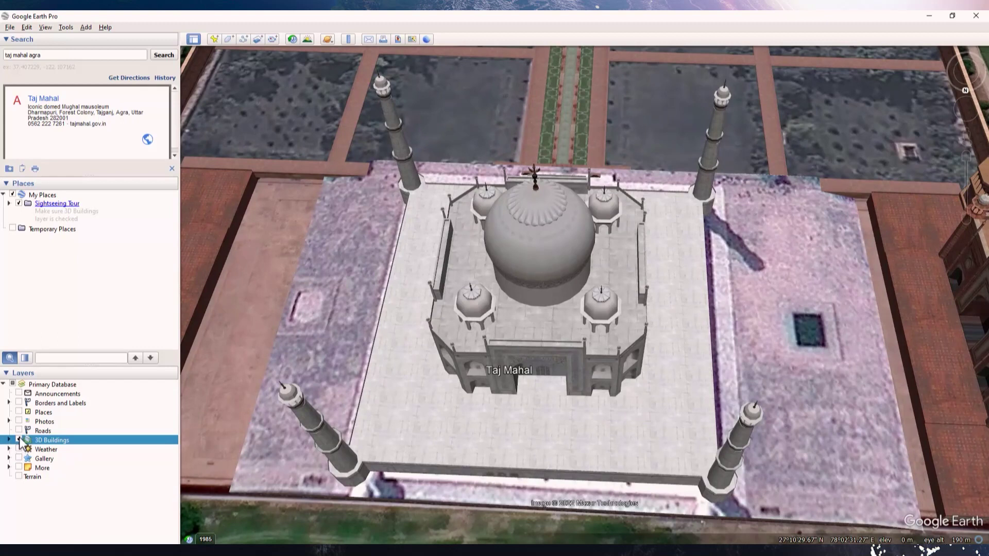
Hide the 3D Buildings layer and bring the whole Taj Mahal complex with its gardens back into view.
click(19, 440)
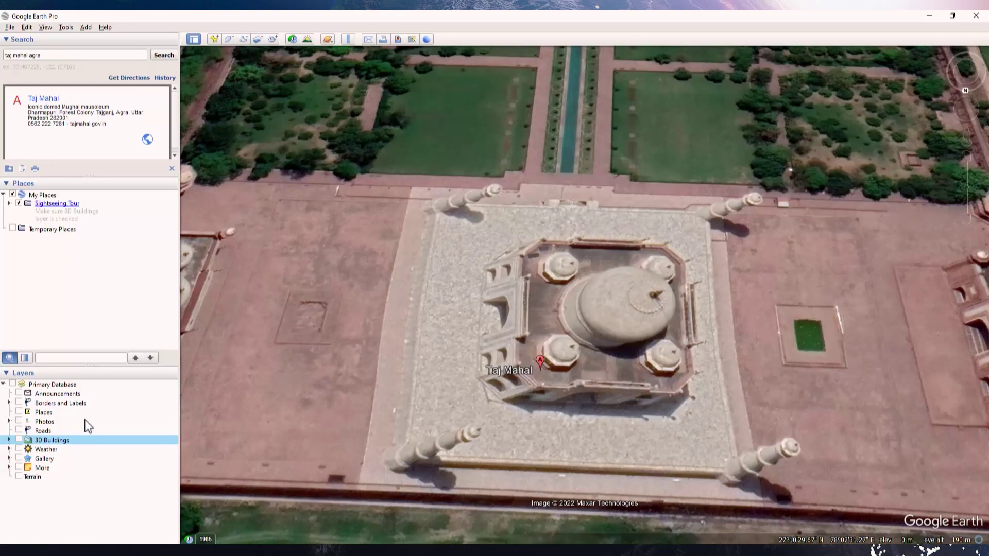
scroll(512, 343, down, 5)
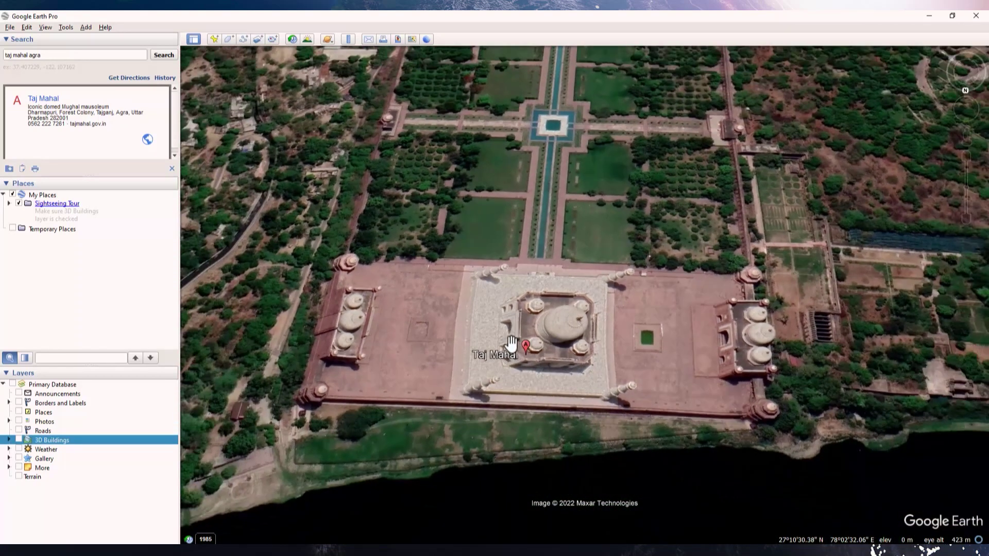
scroll(510, 342, down, 5)
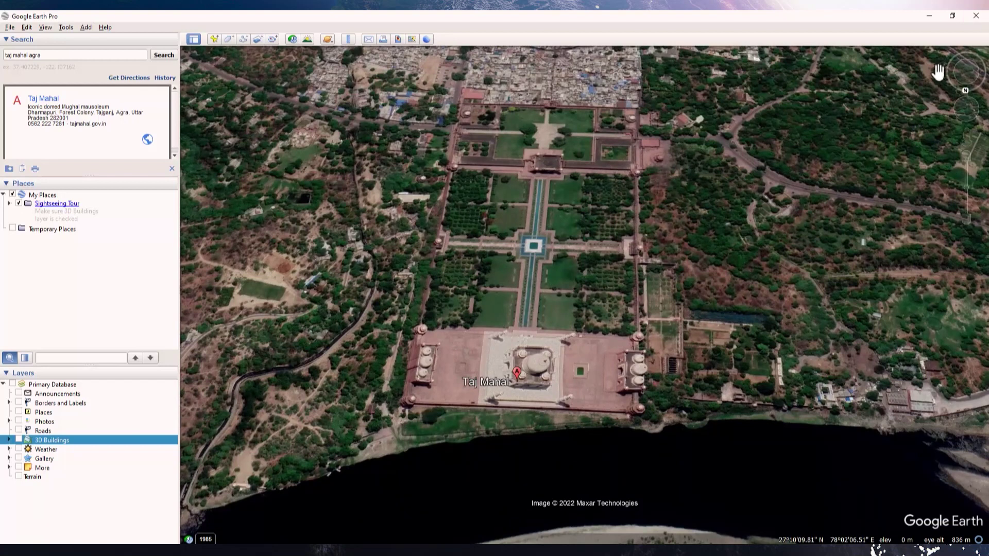
Enter Street View on the garden path beside the long water channel leading to the Taj Mahal.
mouse_move(961, 98)
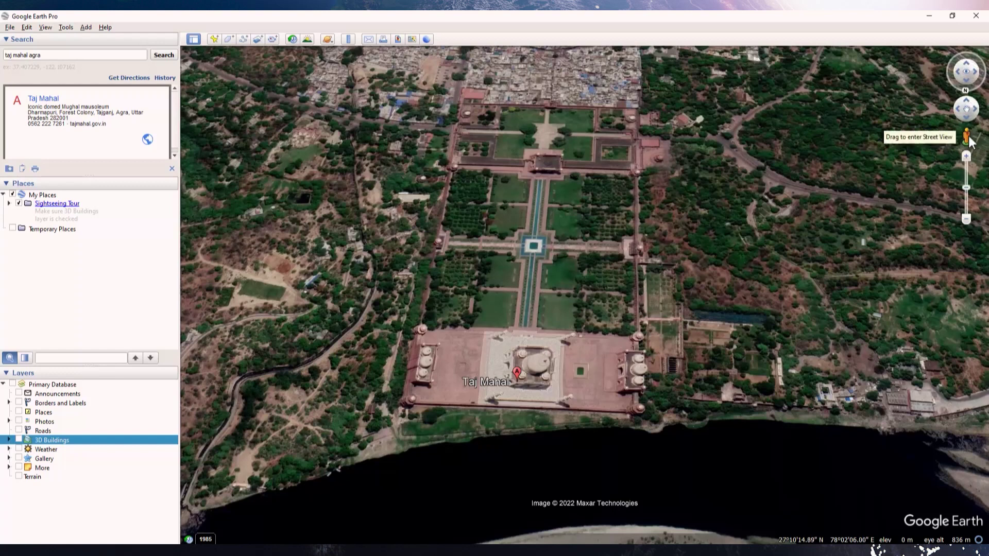
drag(968, 144, 523, 294)
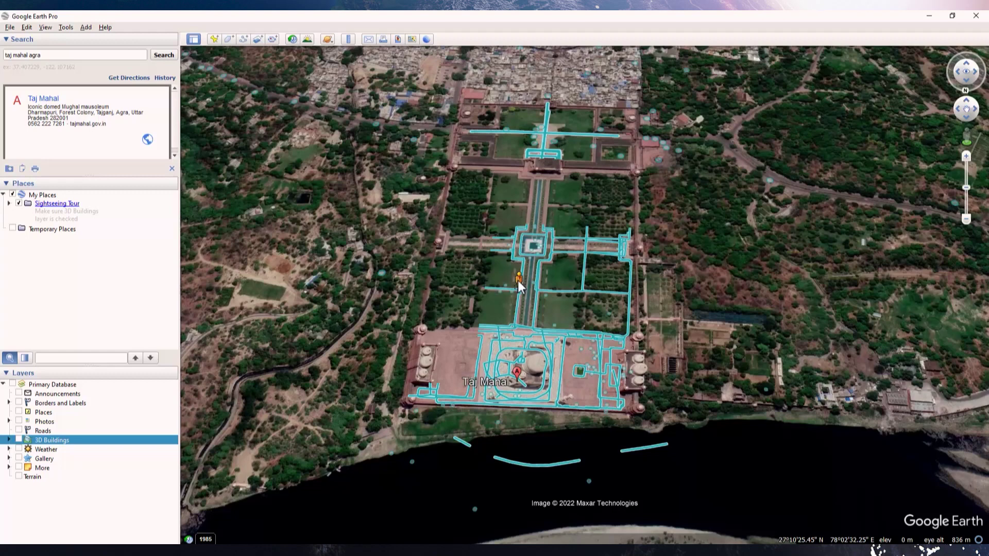
drag(517, 281, 518, 281)
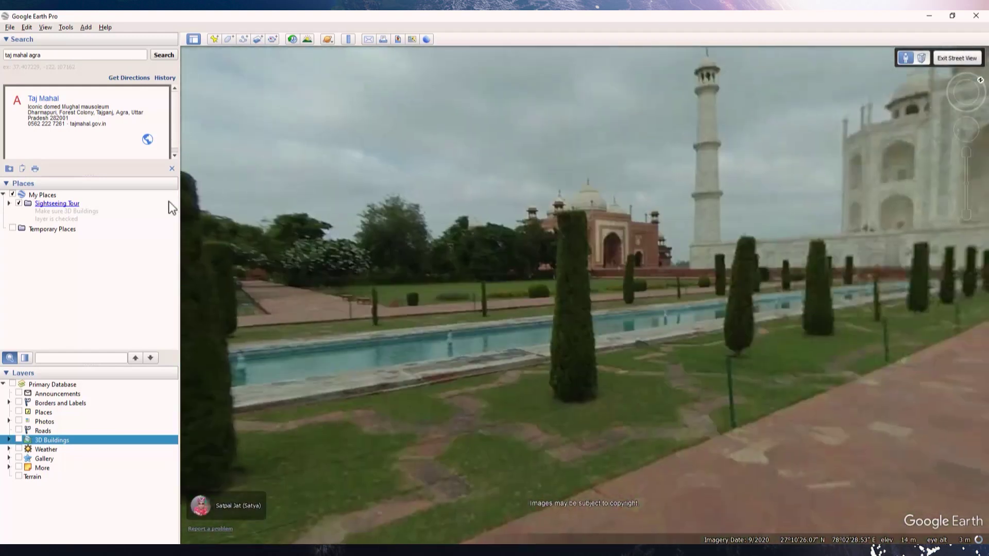
Expand the Sightseeing Tour folder in My Places and select its "Start tour here" entry.
click(56, 203)
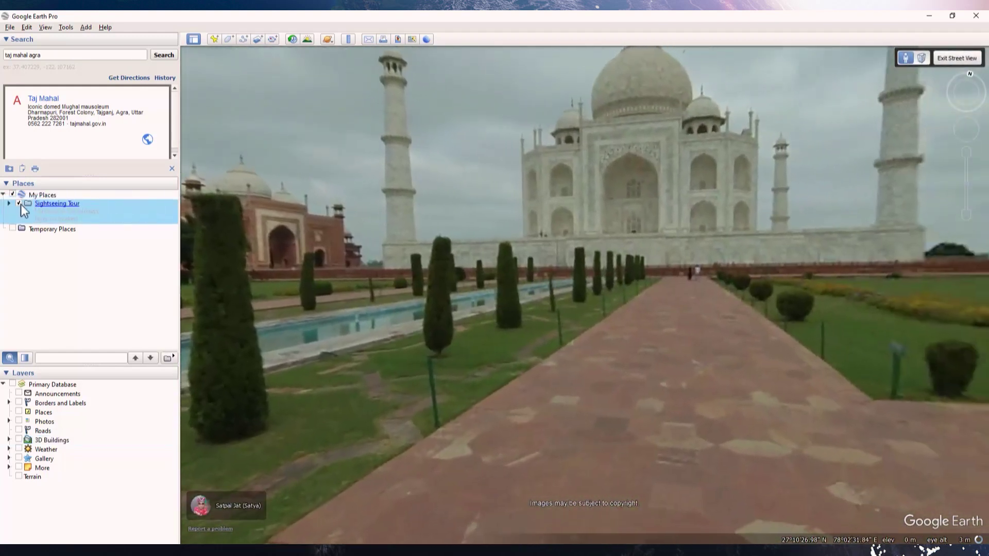
click(9, 203)
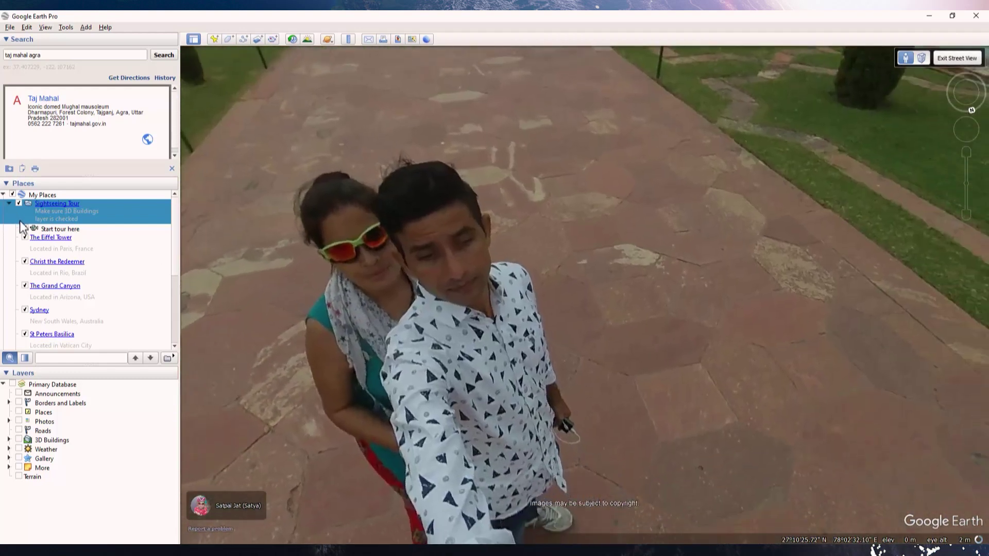
click(31, 228)
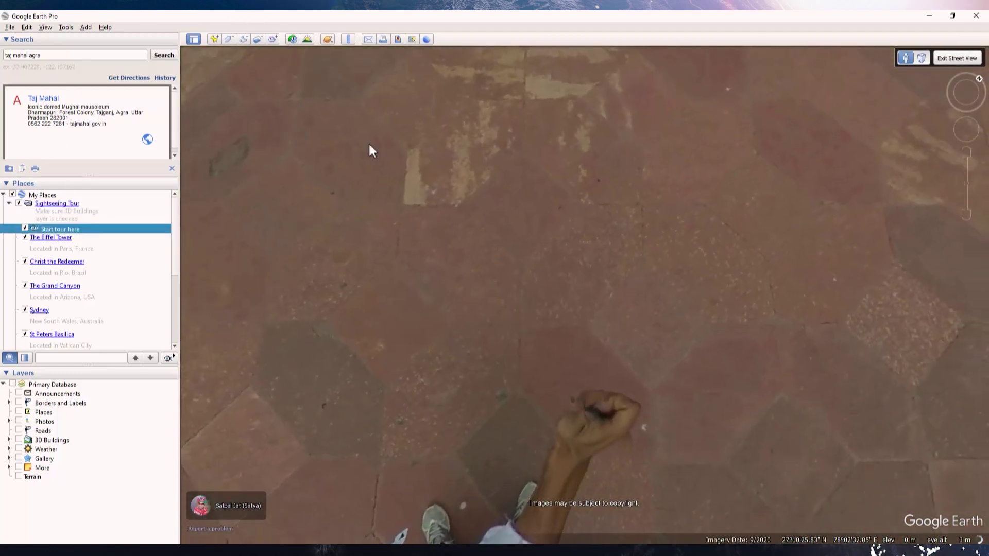
Exit Street View and zoom out from the Taj Mahal to the whole globe.
click(950, 57)
click(950, 58)
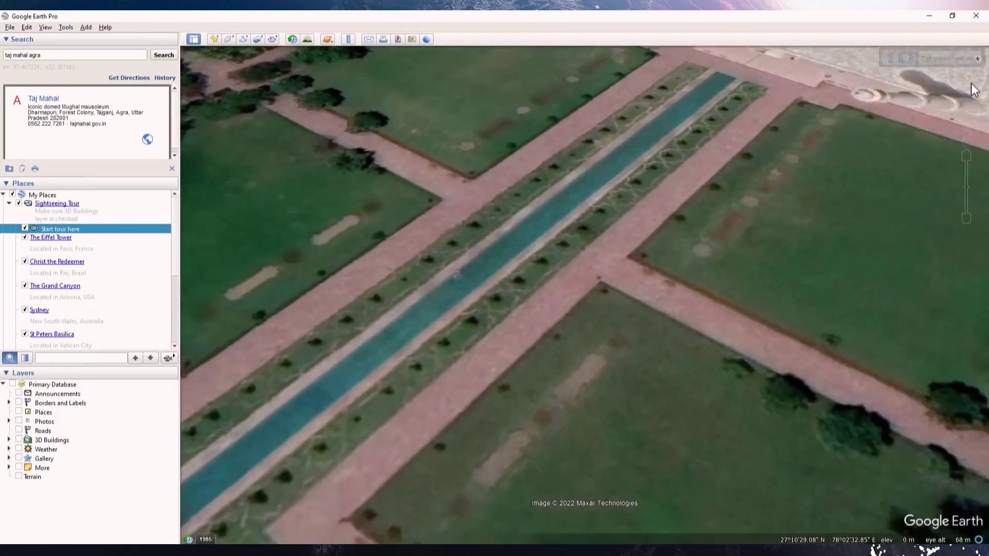
drag(968, 184, 987, 271)
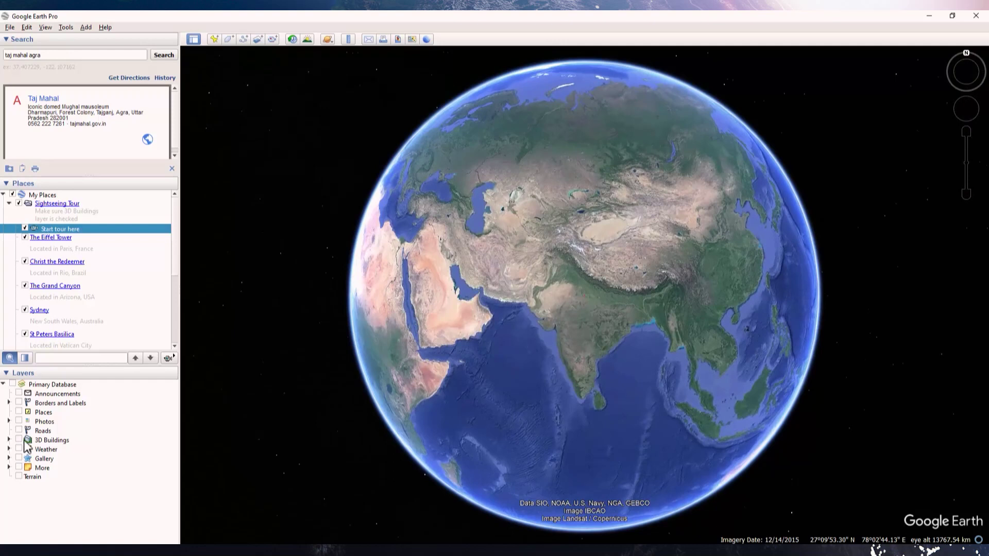
Show the Borders and Labels and Weather layers and rotate the globe eastward over the Indian Ocean.
click(19, 404)
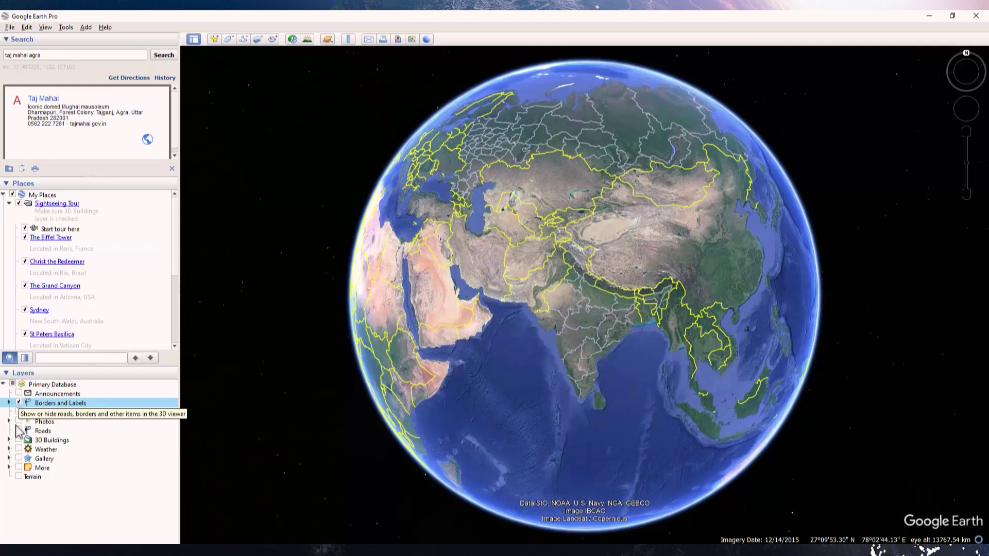
click(19, 451)
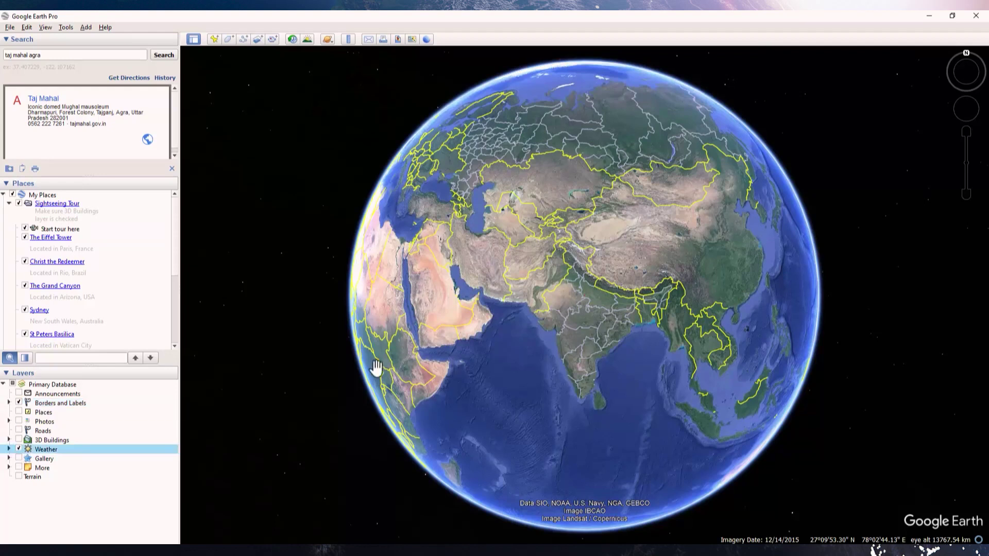
drag(805, 348, 608, 348)
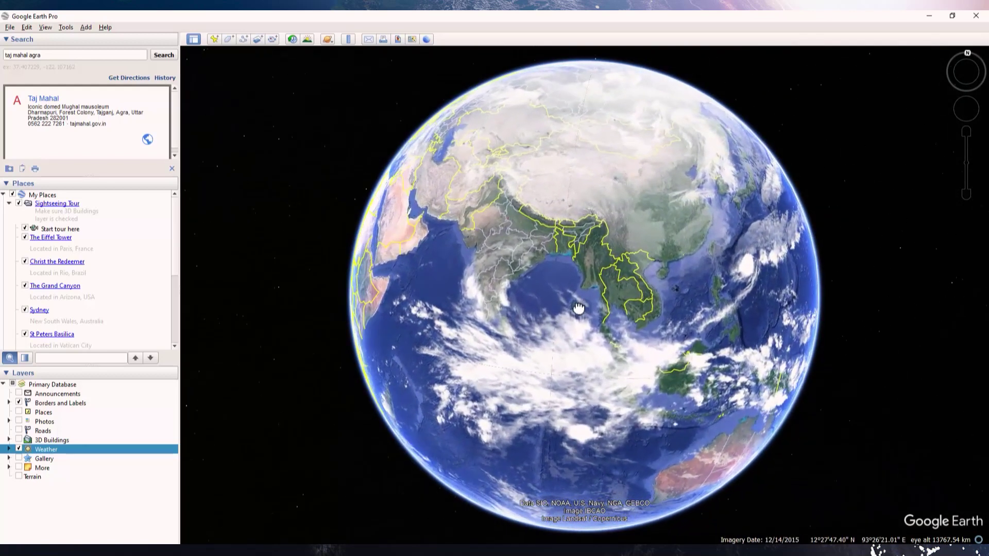
Examine the cloud cover, borders and place labels over southern India at several zoom levels, from whole subcontinent to town level.
scroll(536, 324, up, 5)
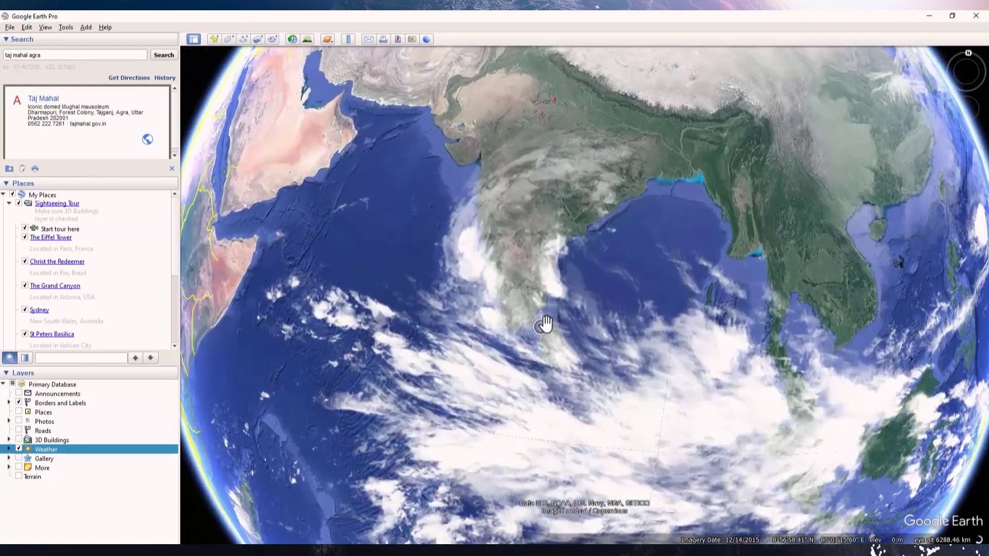
scroll(503, 299, up, 5)
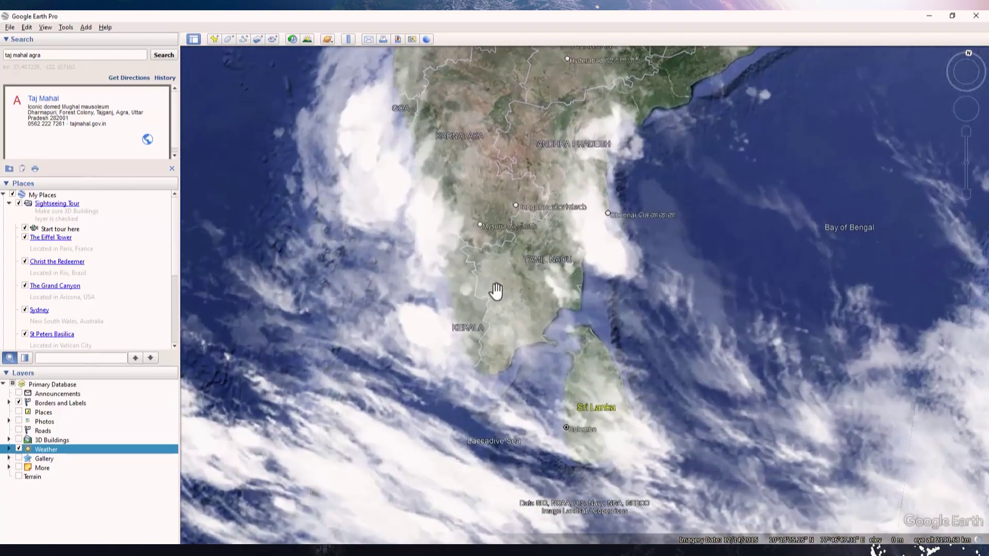
scroll(486, 286, up, 5)
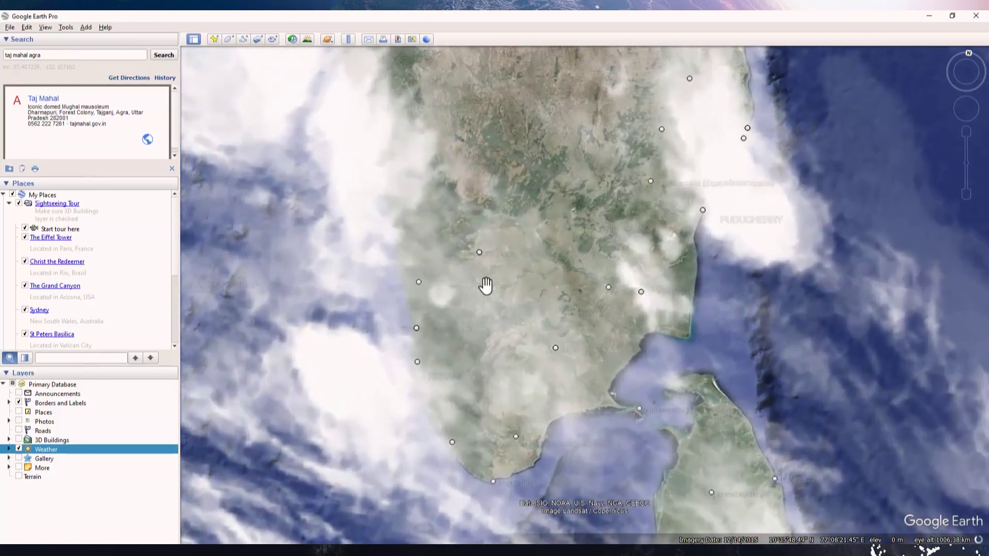
scroll(486, 286, up, 5)
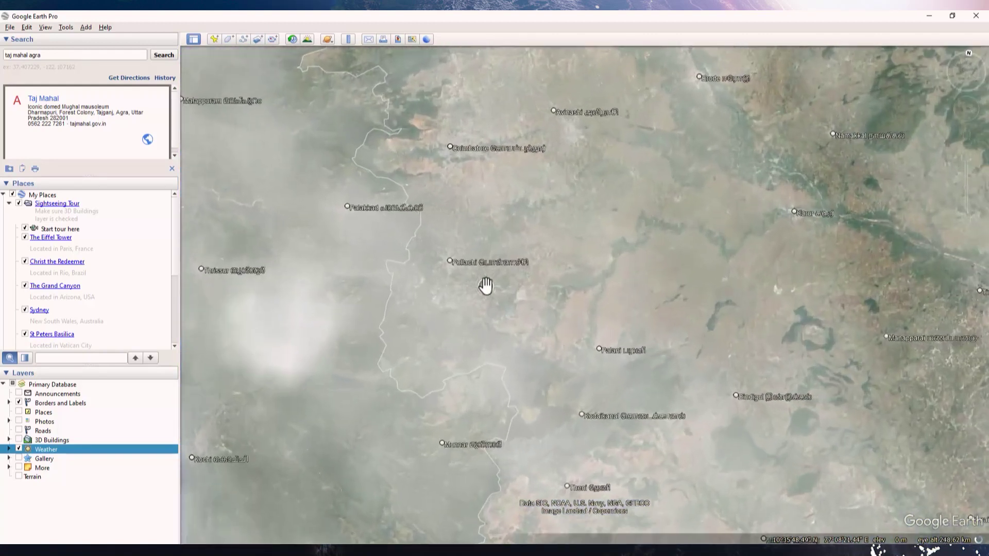
scroll(485, 286, up, 3)
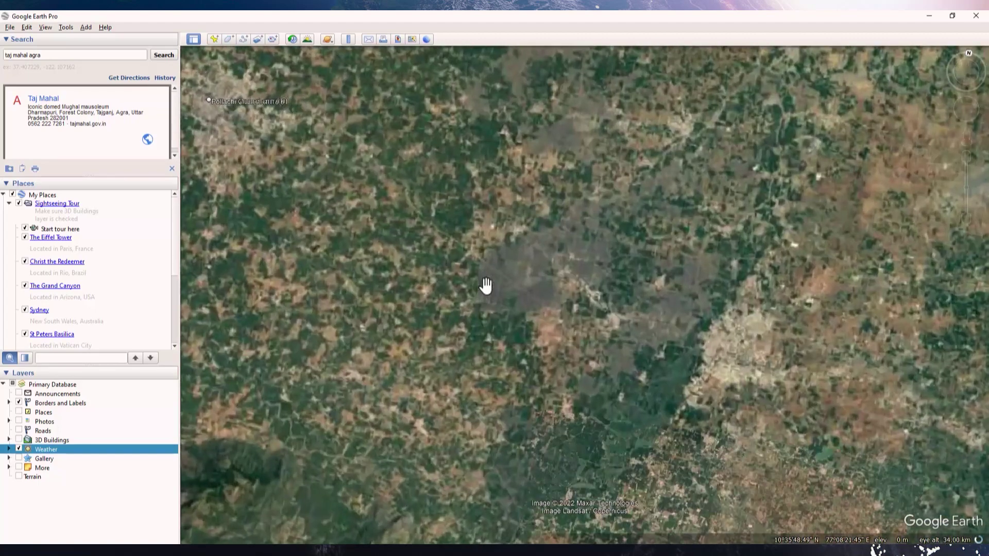
scroll(486, 282, down, 2)
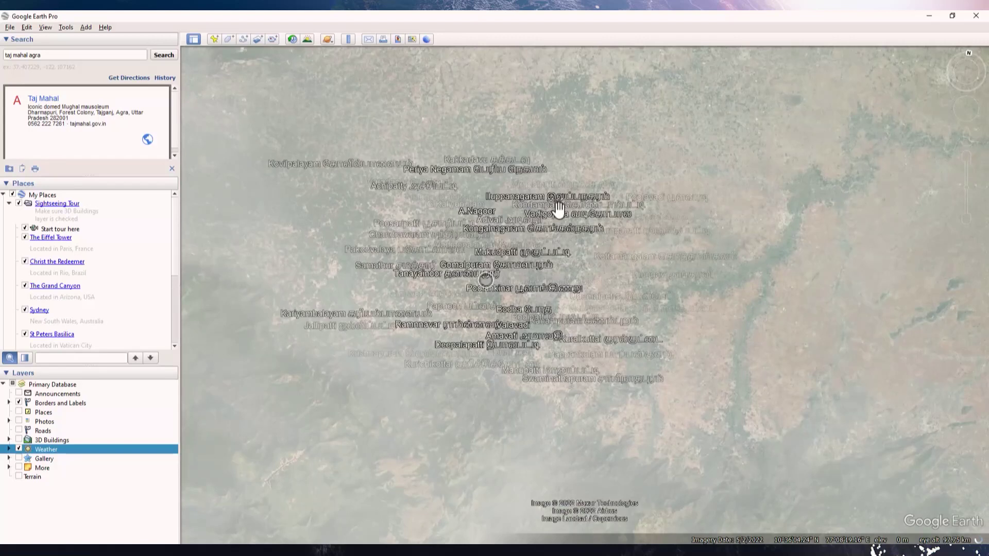
scroll(740, 122, down, 5)
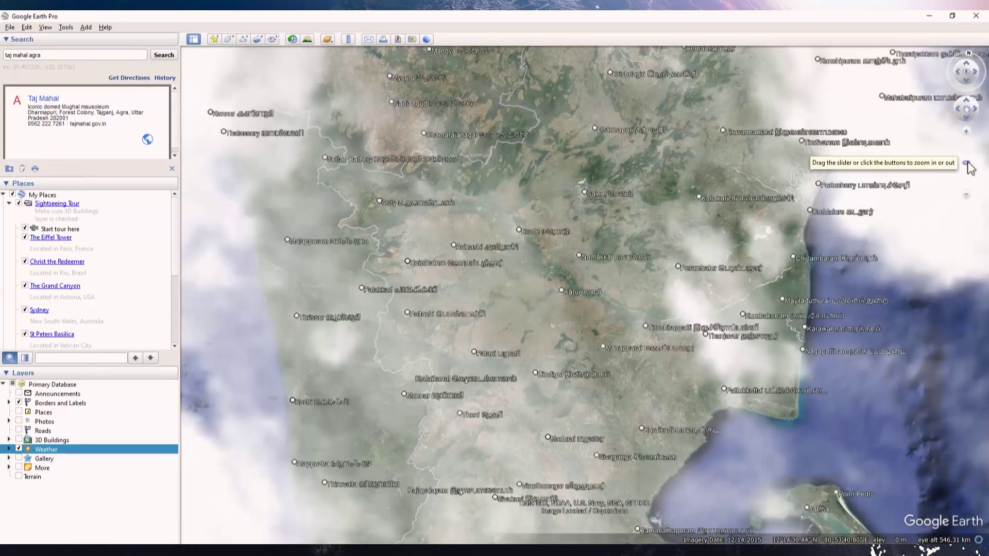
click(966, 165)
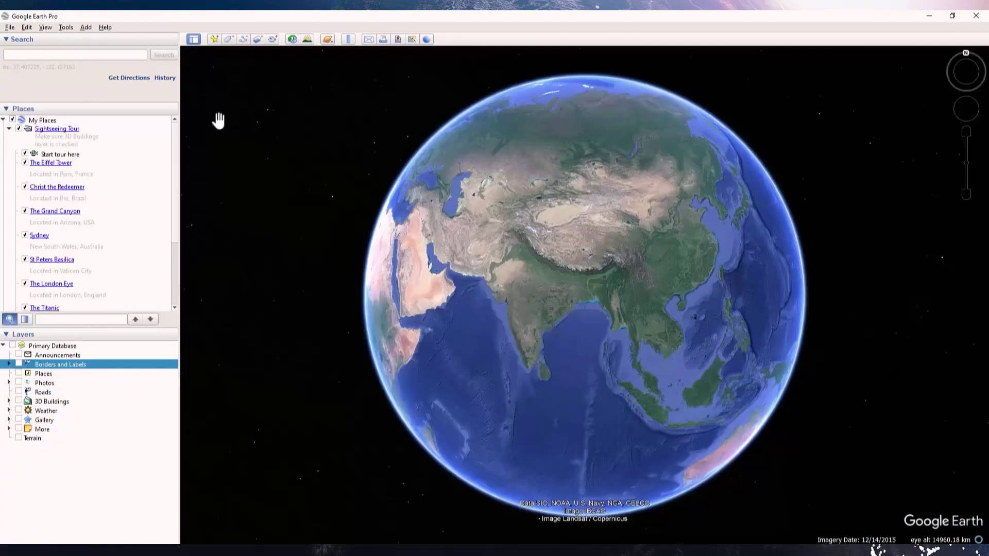
Hide the sidebar to view the globe at full width, and show the sidebar again.
click(193, 40)
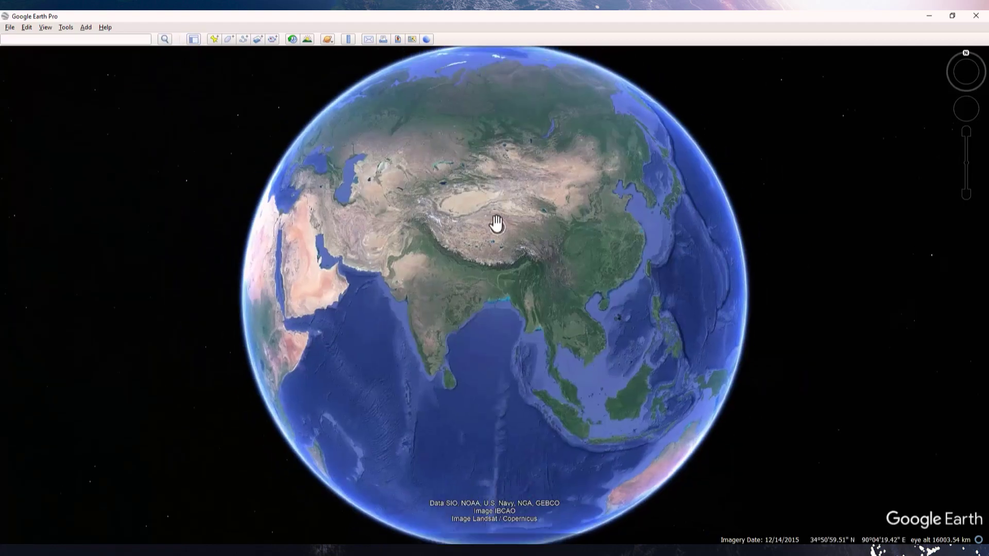
scroll(494, 222, down, 3)
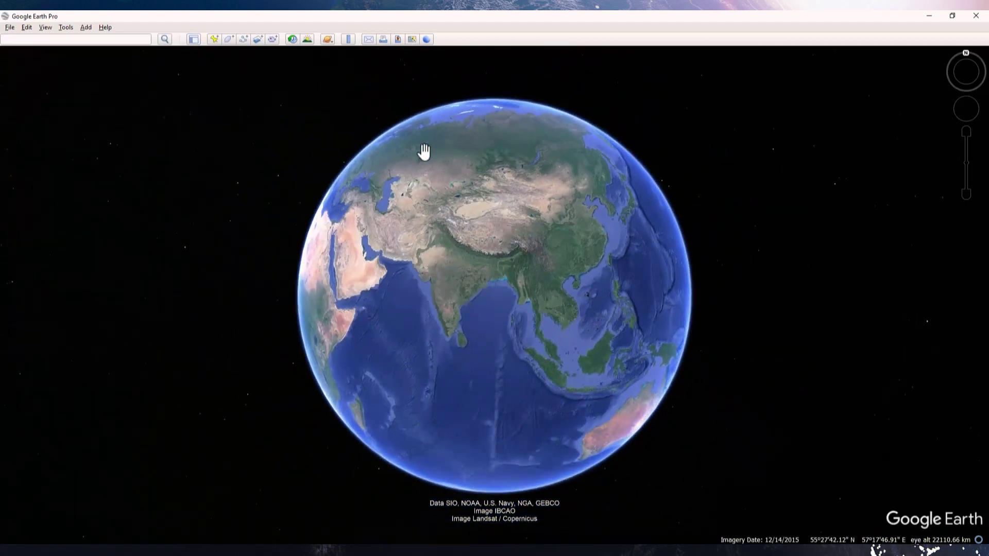
click(194, 41)
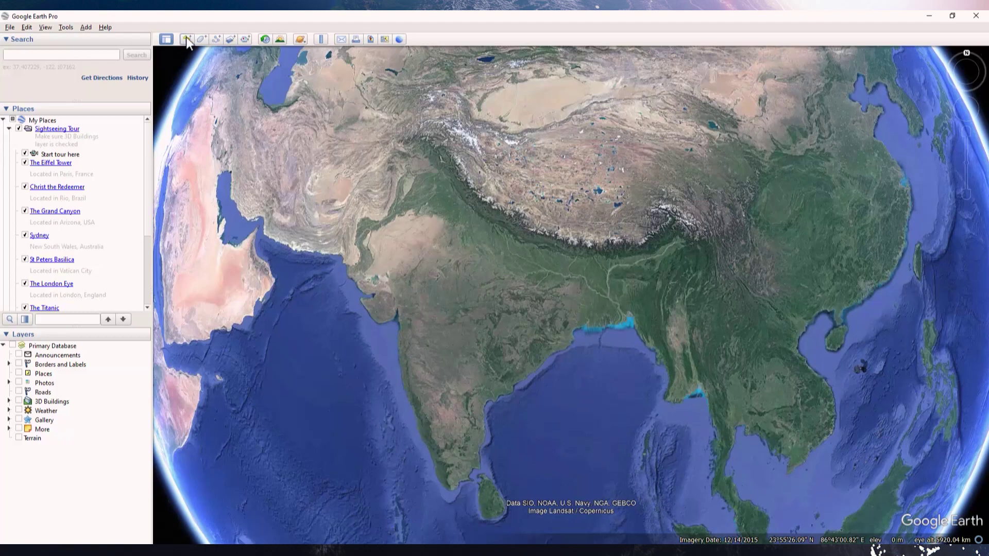
Start a new placemark named "Spot A" and position it in western India at about 22°12'N, 72°2'E.
click(186, 38)
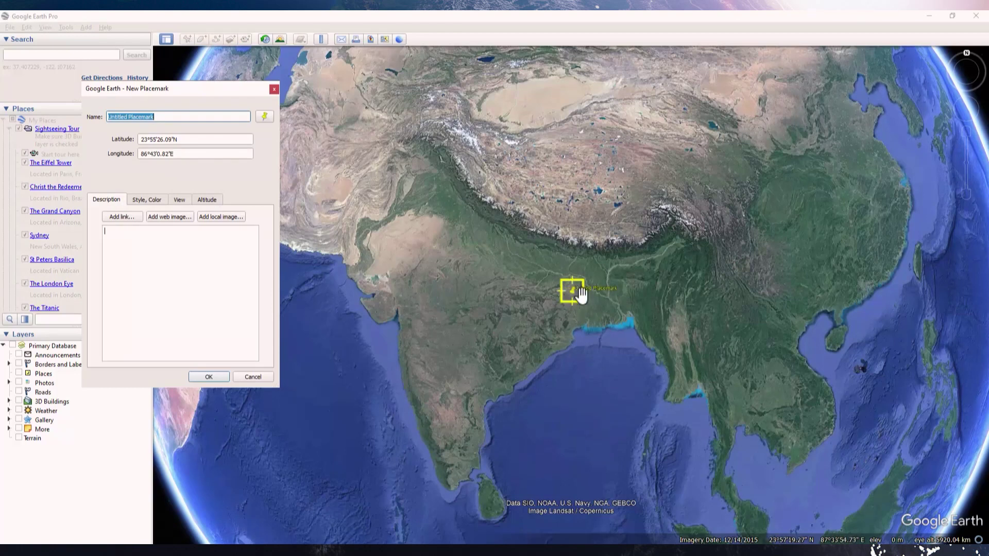
drag(581, 295, 395, 313)
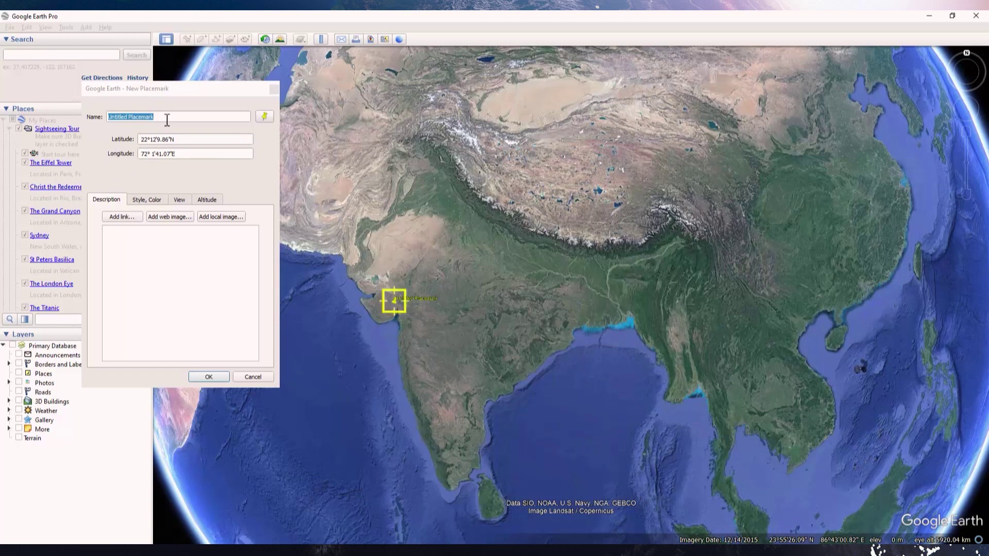
text(Spot A)
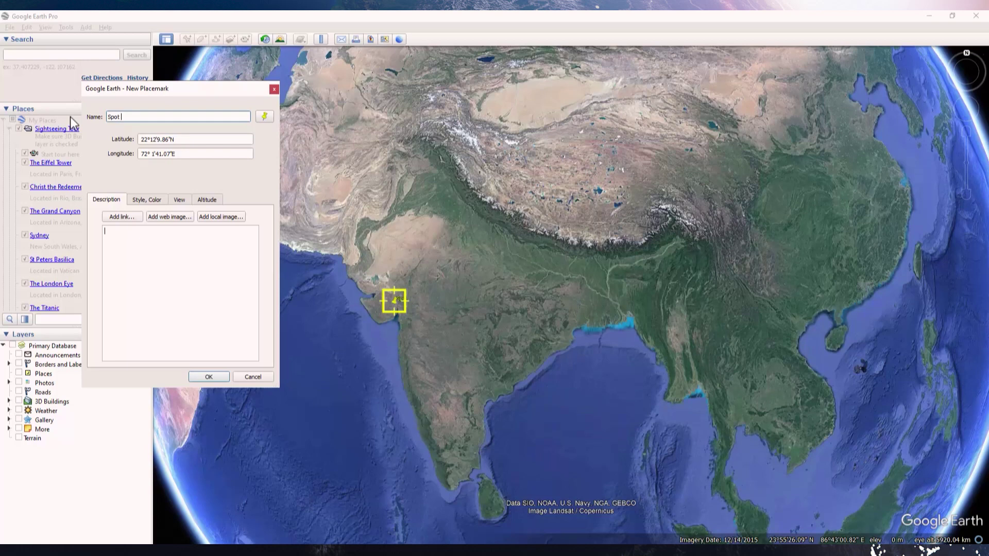
Change the label color of the Spot A placemark to purple.
click(145, 200)
click(134, 236)
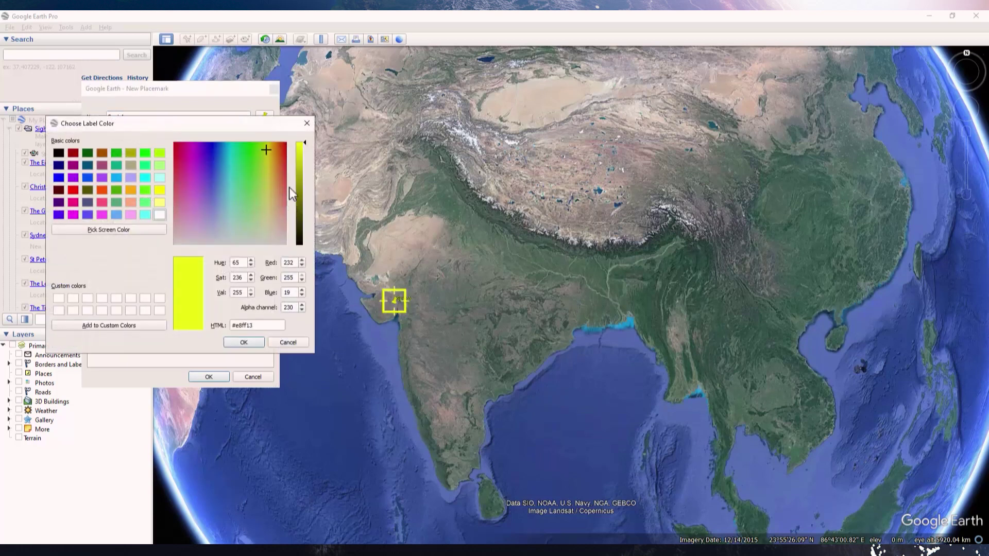
click(182, 149)
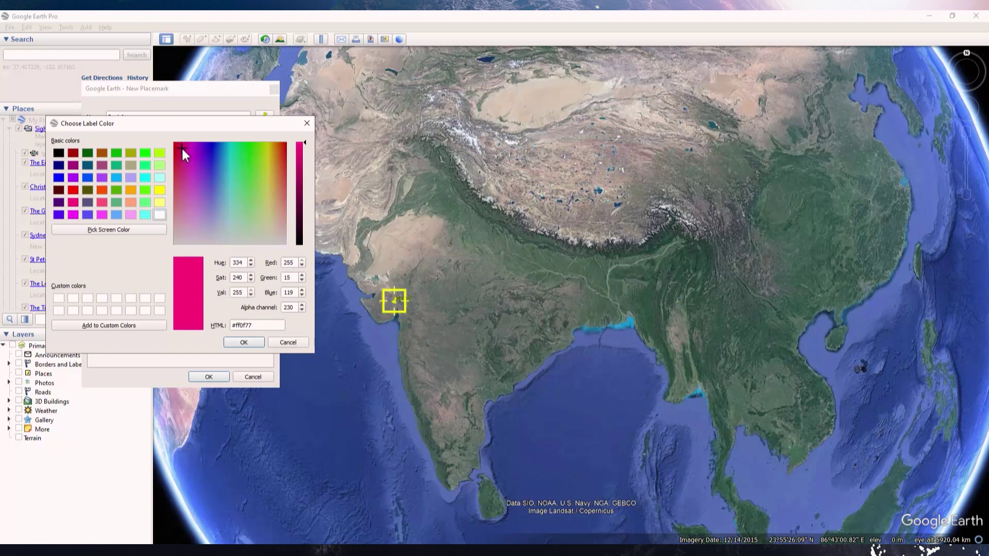
drag(247, 173, 202, 159)
click(255, 343)
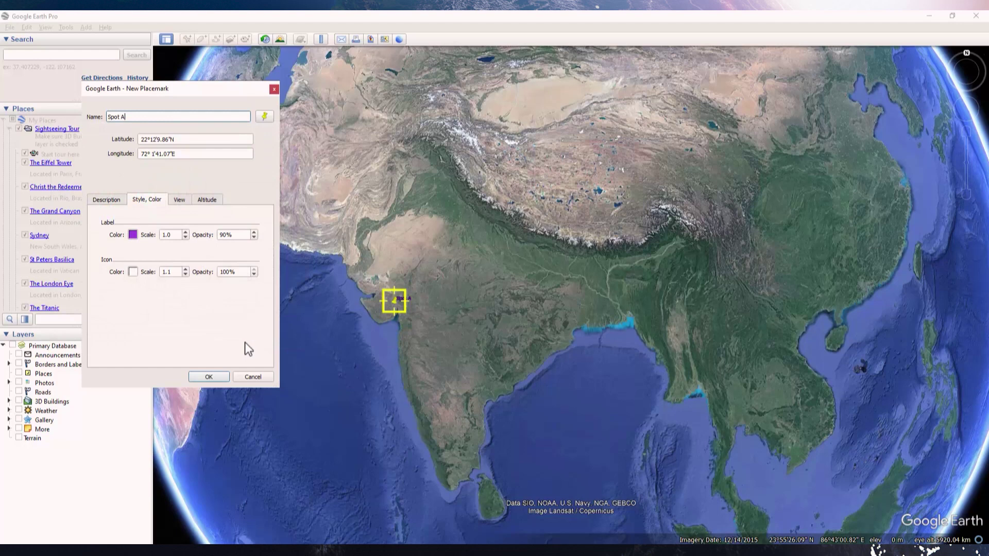
Add the description "SPot A is important for viewing mountains" to the placemark and save it.
click(207, 202)
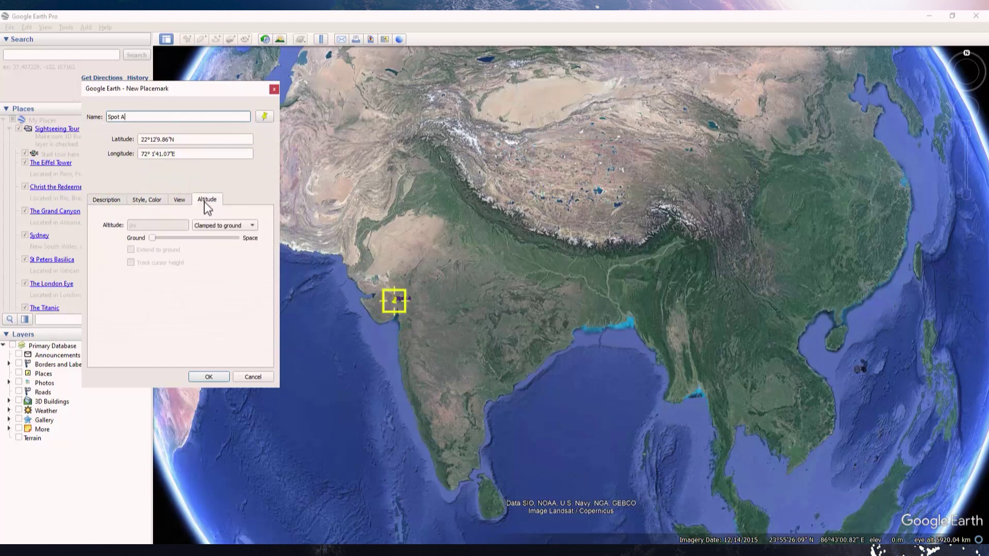
click(146, 202)
click(110, 202)
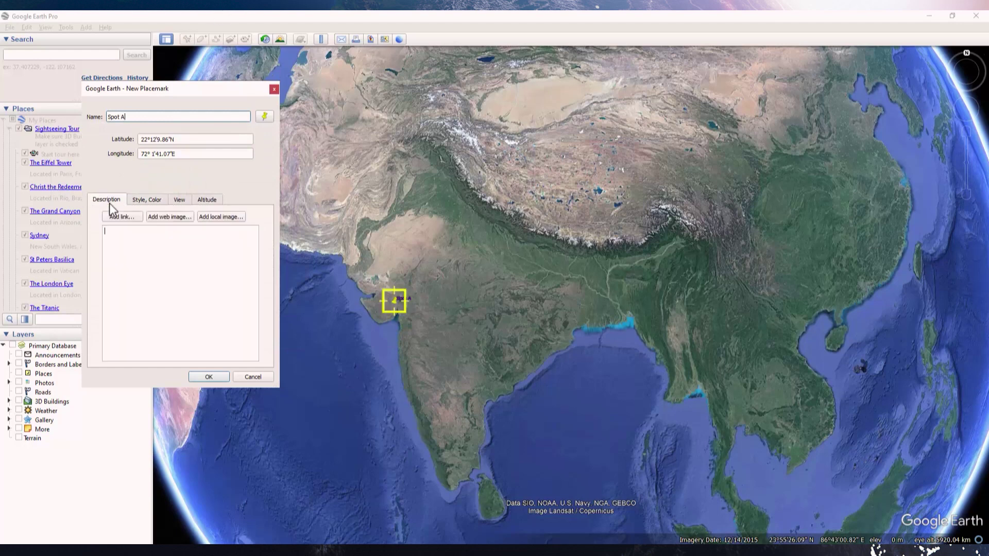
click(134, 250)
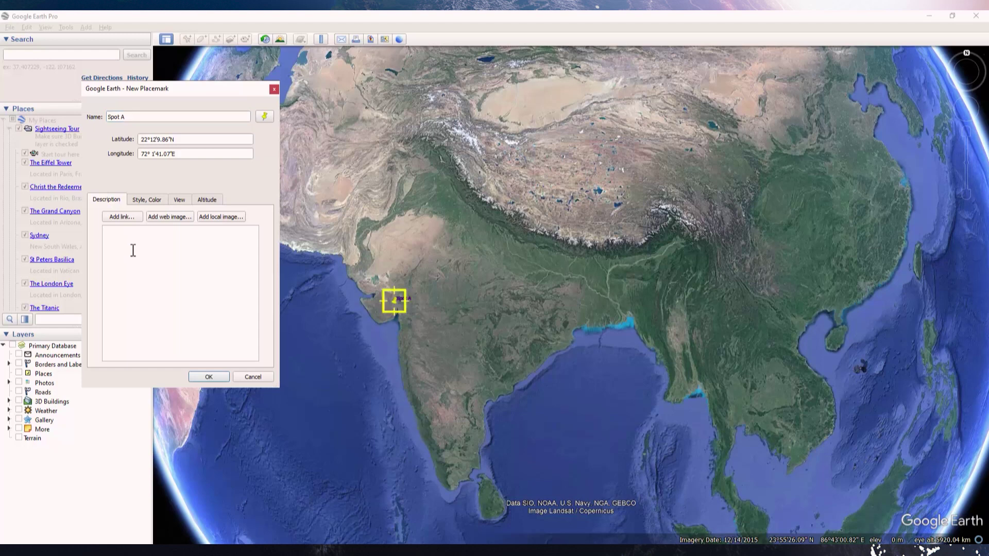
text(SPot A)
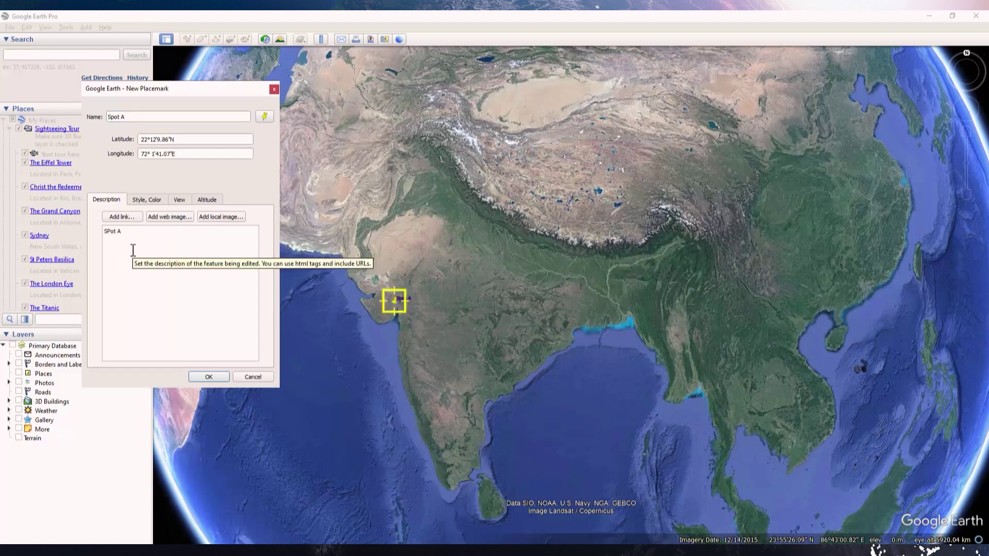
text( is important for)
text(viewing mountains)
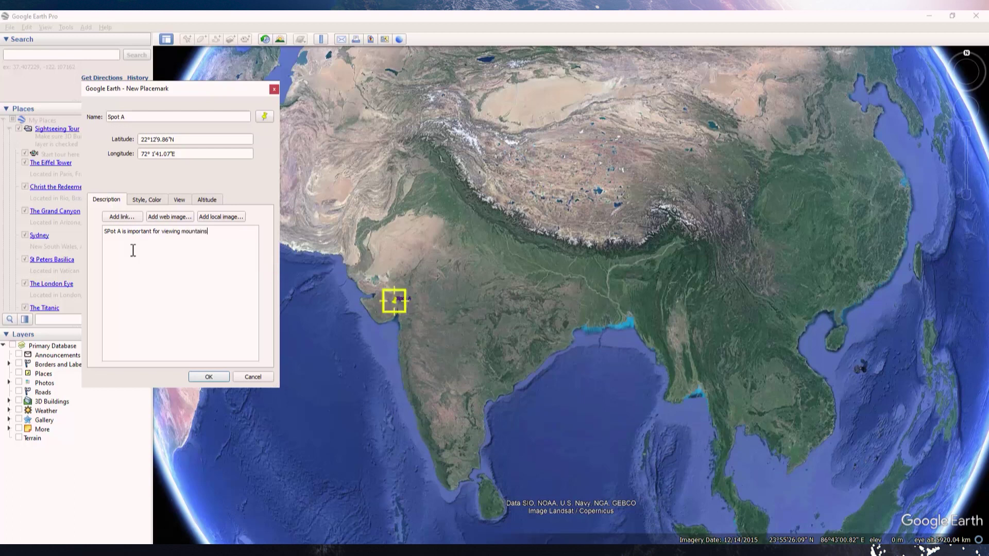
click(209, 378)
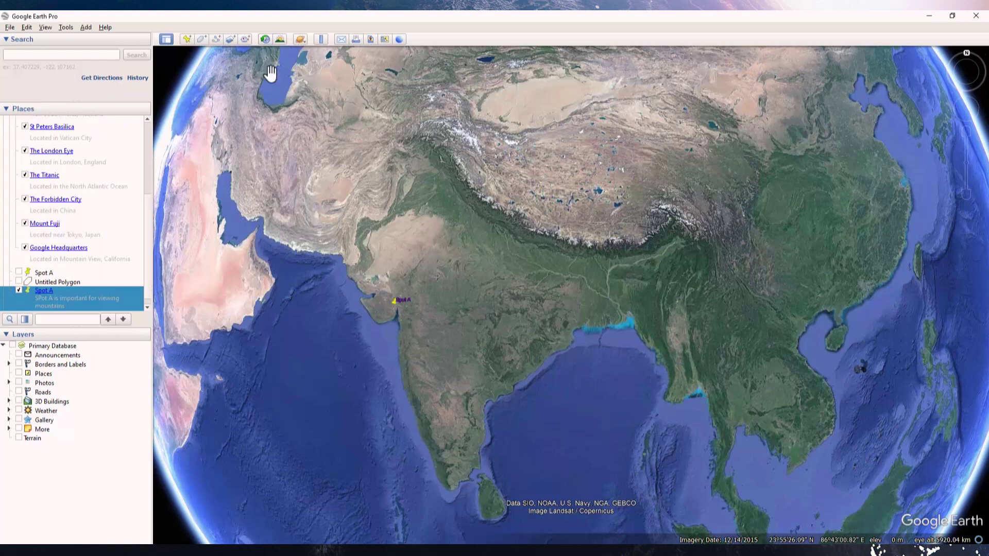
Inspect the new Spot A placemark in western India, hiding it on the map and showing it again.
scroll(391, 304, up, 4)
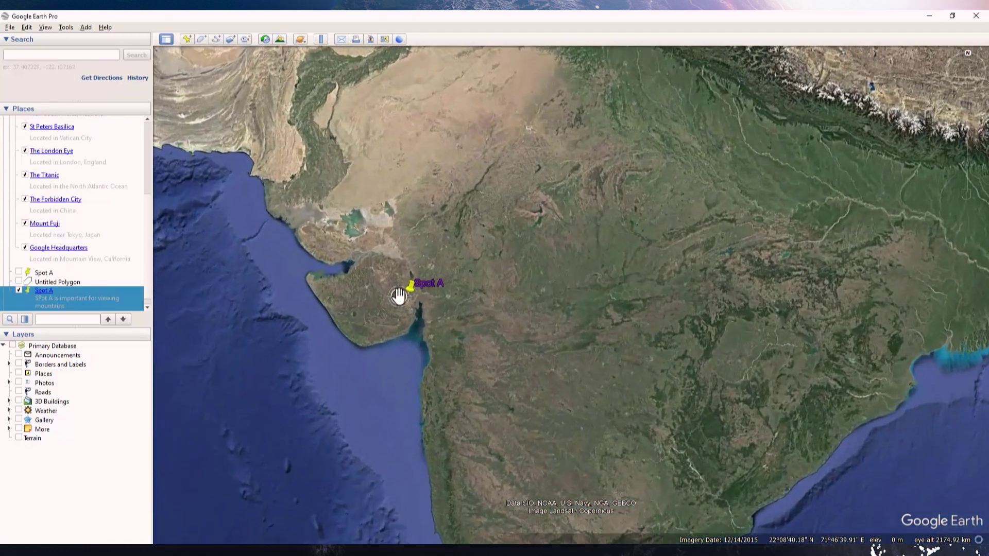
drag(673, 313, 891, 344)
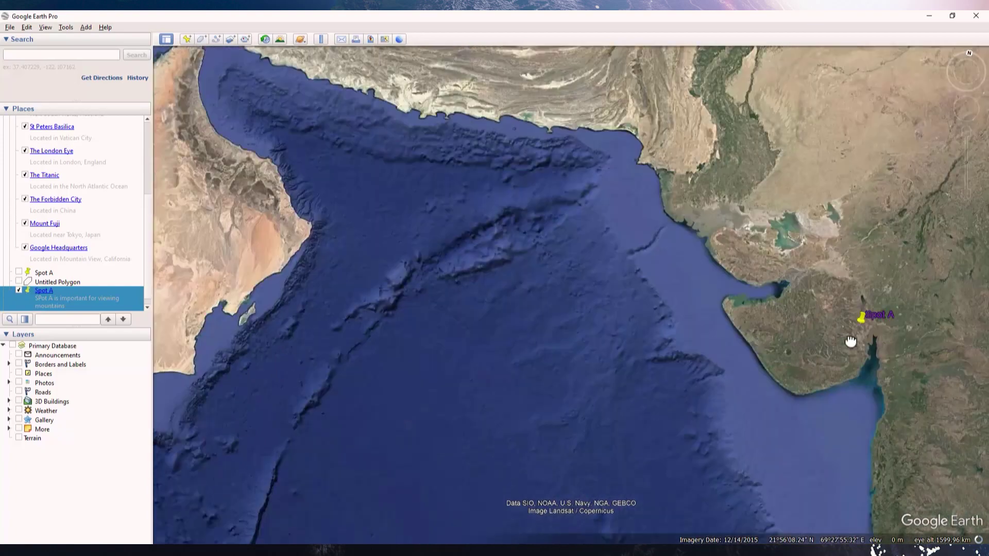
drag(793, 342, 108, 262)
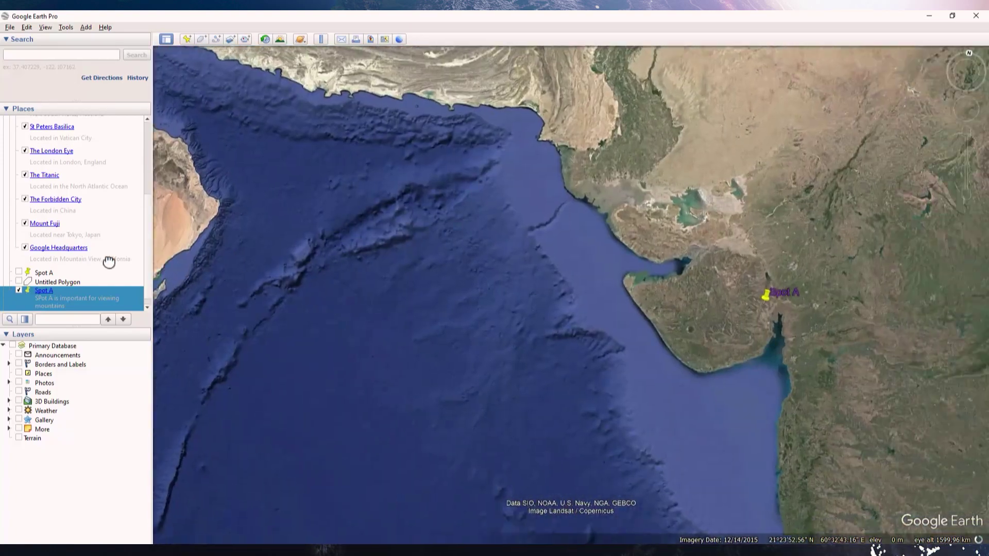
click(135, 270)
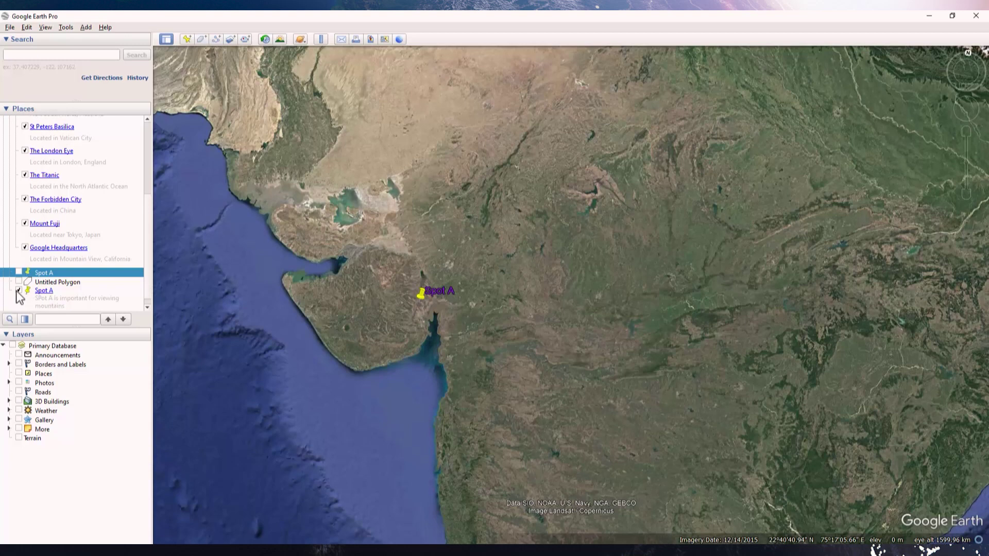
click(17, 291)
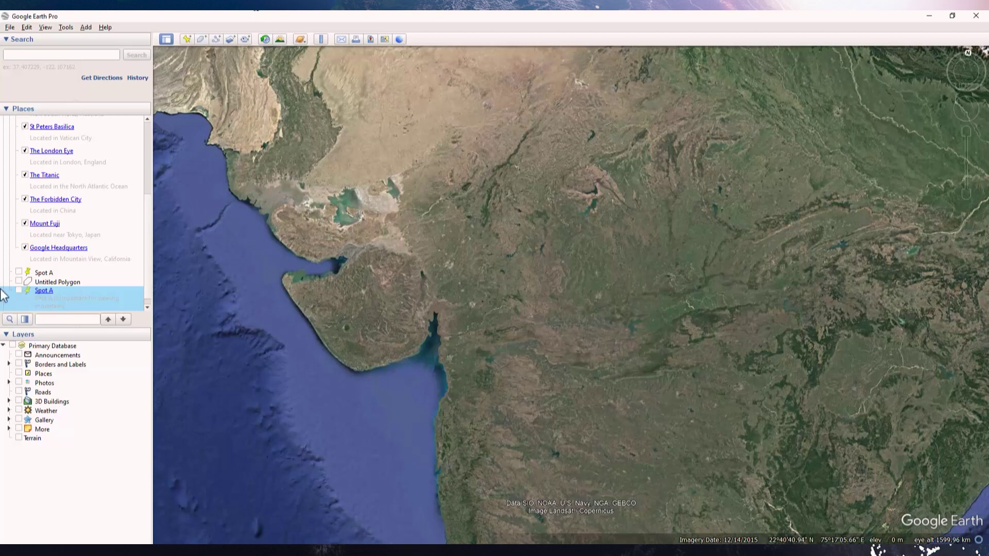
click(18, 290)
Show the Borders and Labels layer over India so that state borders and city names can guide drawing.
scroll(658, 262, down, 4)
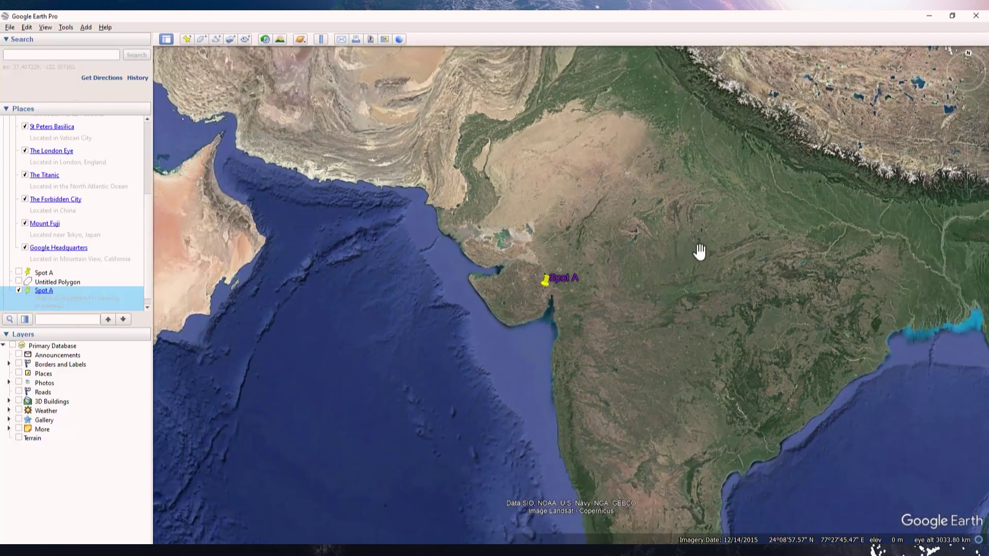
scroll(786, 214, down, 4)
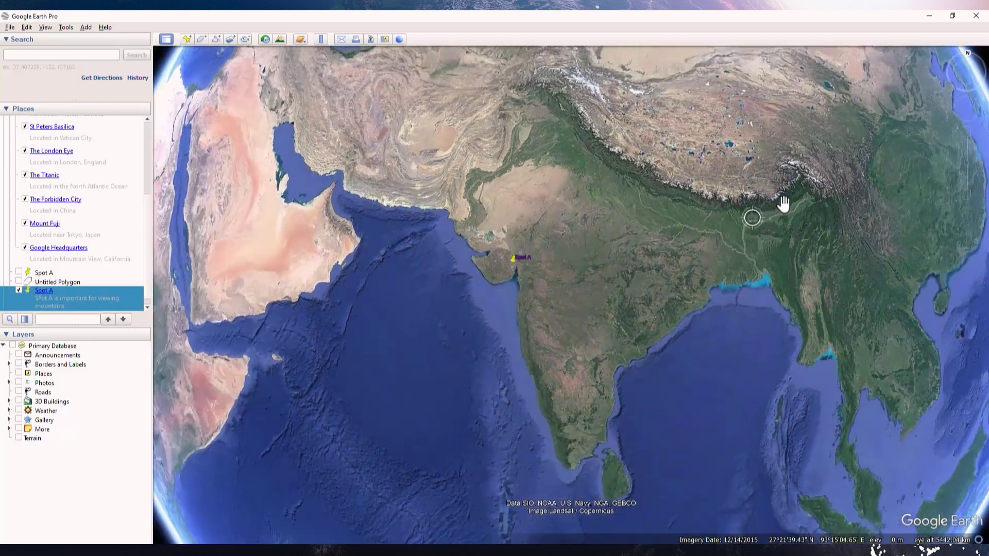
scroll(721, 215, down, 1)
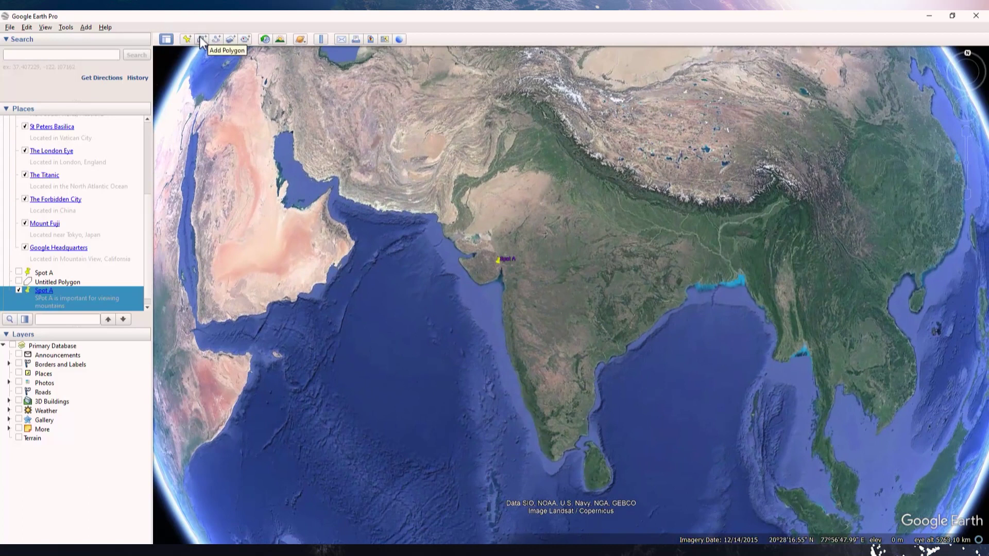
click(201, 38)
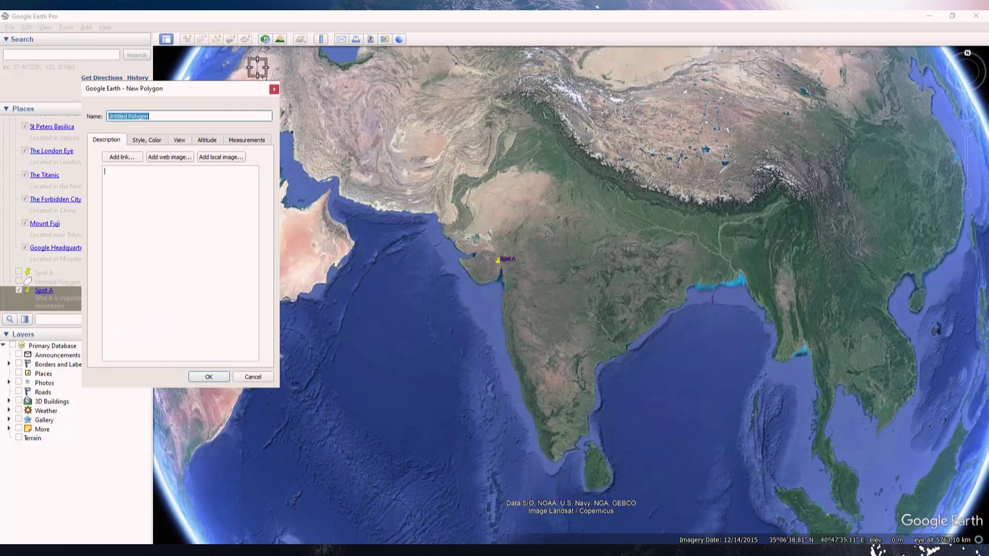
click(274, 89)
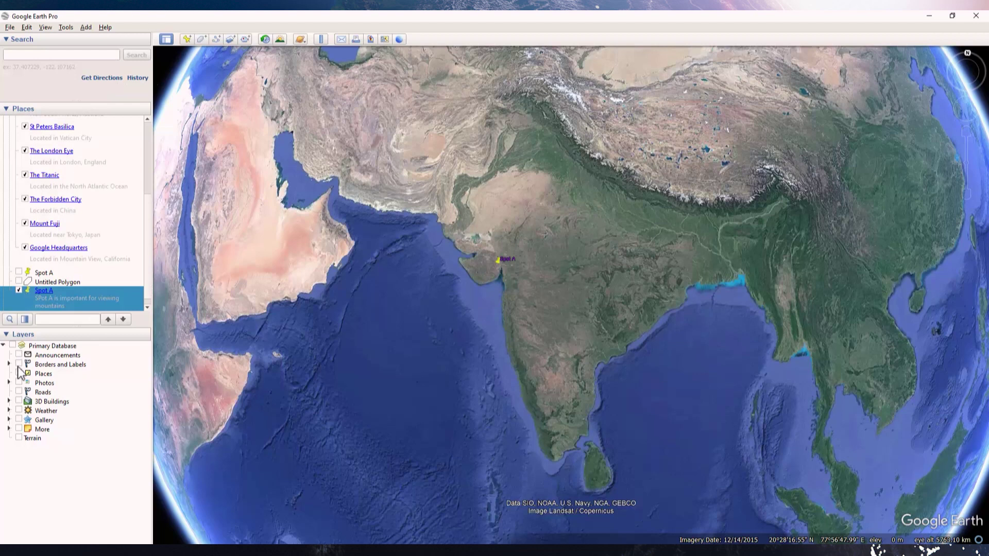
click(18, 364)
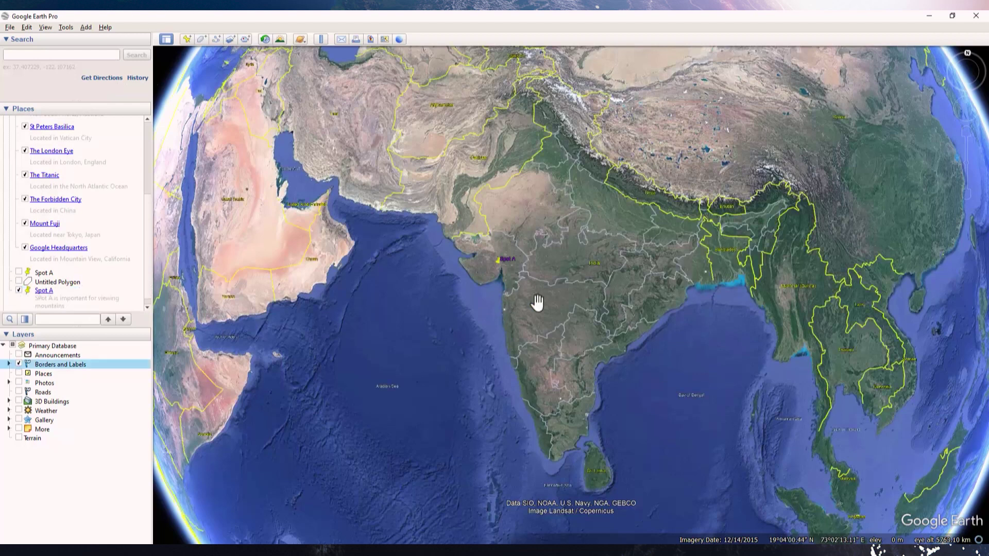
scroll(537, 302, up, 5)
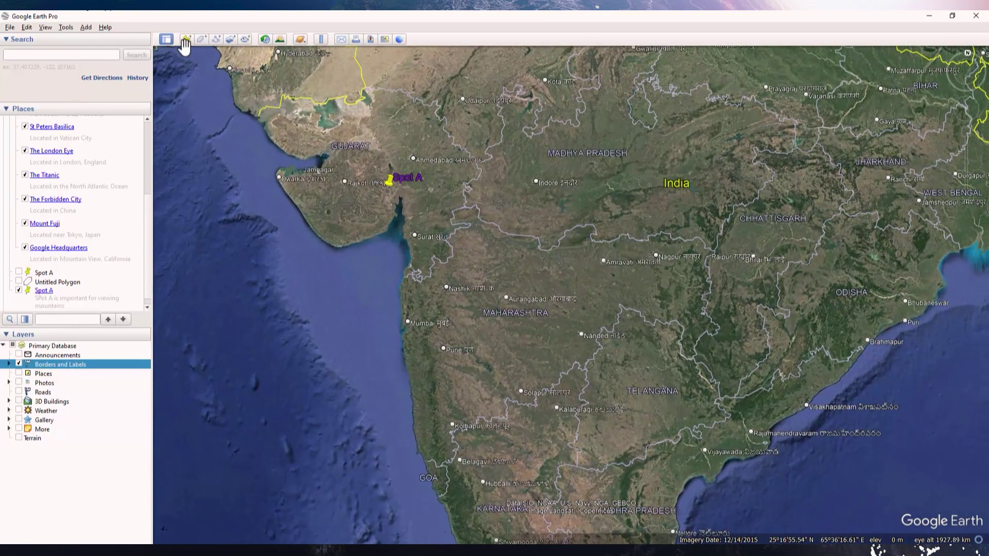
Trace a new polygon along the state border of Maharashtra, view its perimeter and area measurements, and save it.
click(202, 40)
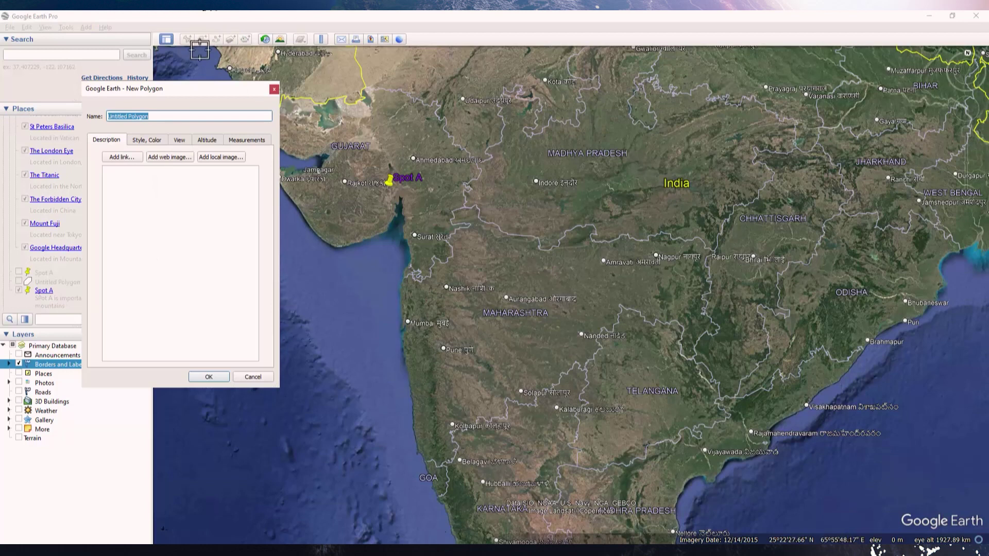
mouse_move(472, 206)
mouse_down()
mouse_move(450, 225)
mouse_move(468, 230)
mouse_move(450, 234)
mouse_move(451, 255)
mouse_move(429, 277)
mouse_move(407, 275)
mouse_move(400, 303)
mouse_move(429, 468)
mouse_move(450, 455)
mouse_move(451, 434)
mouse_move(494, 412)
mouse_move(510, 416)
mouse_move(515, 398)
mouse_move(546, 390)
mouse_move(609, 340)
mouse_move(618, 314)
mouse_move(648, 309)
mouse_move(685, 323)
mouse_move(686, 362)
mouse_move(700, 362)
mouse_move(718, 324)
mouse_move(707, 239)
mouse_move(651, 230)
mouse_move(598, 242)
mouse_move(589, 225)
mouse_move(540, 247)
mouse_move(489, 226)
mouse_up()
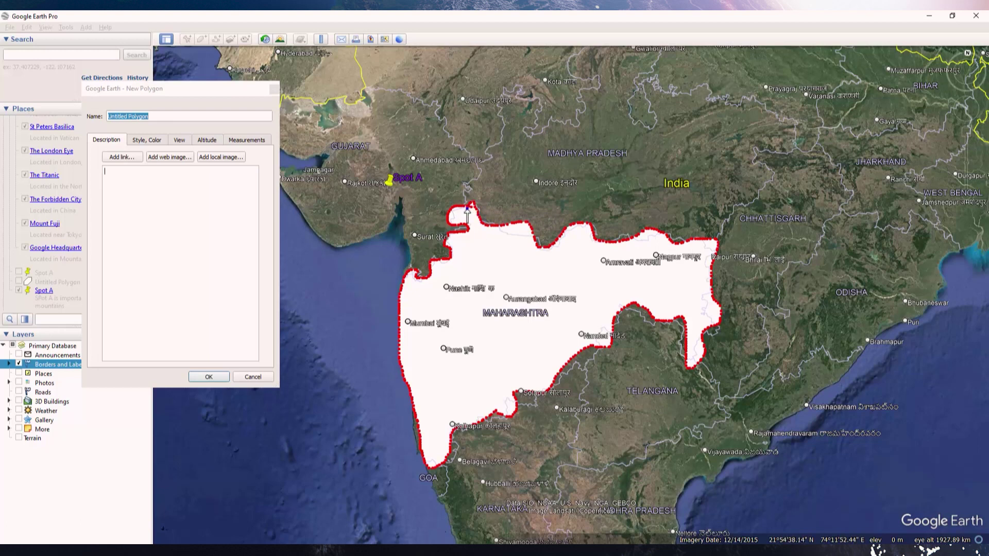
click(466, 211)
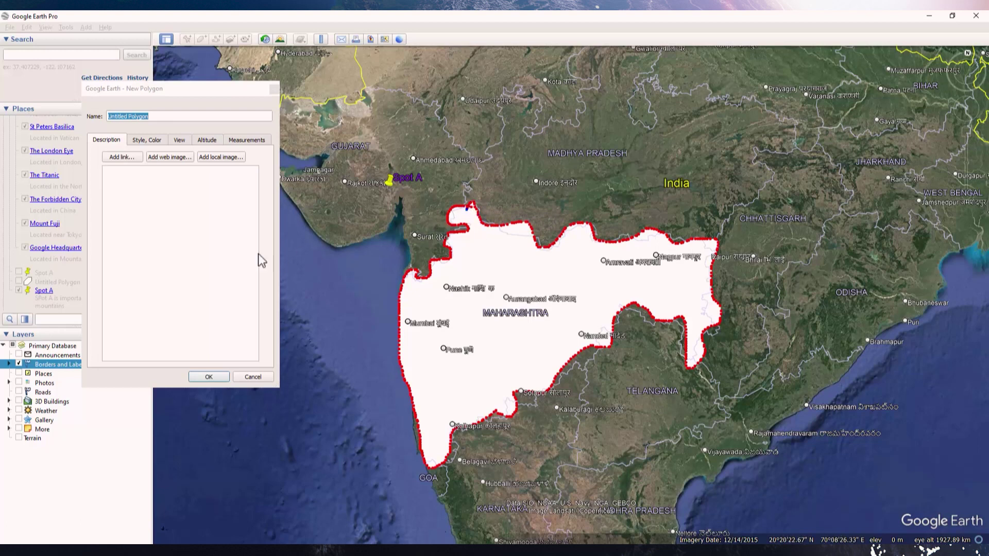
click(248, 141)
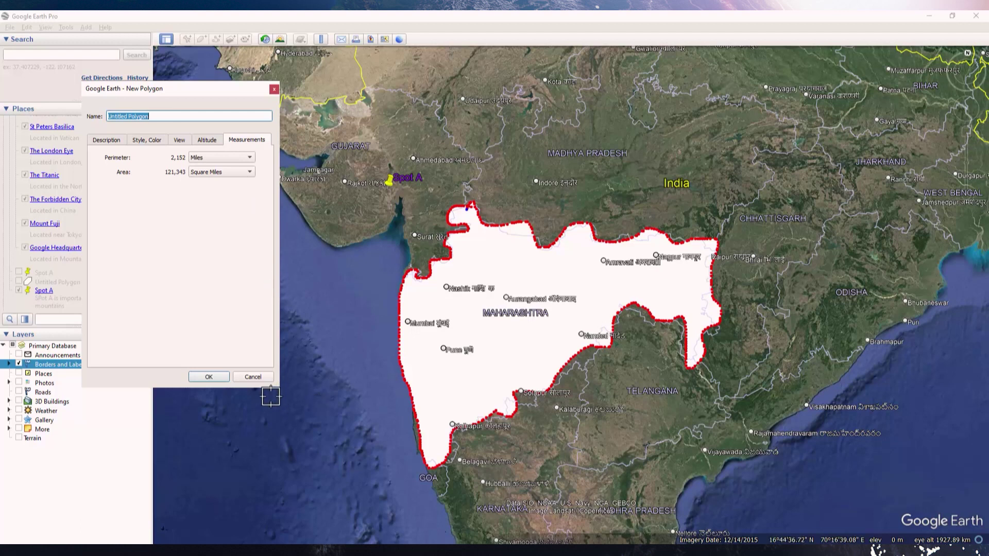
click(207, 377)
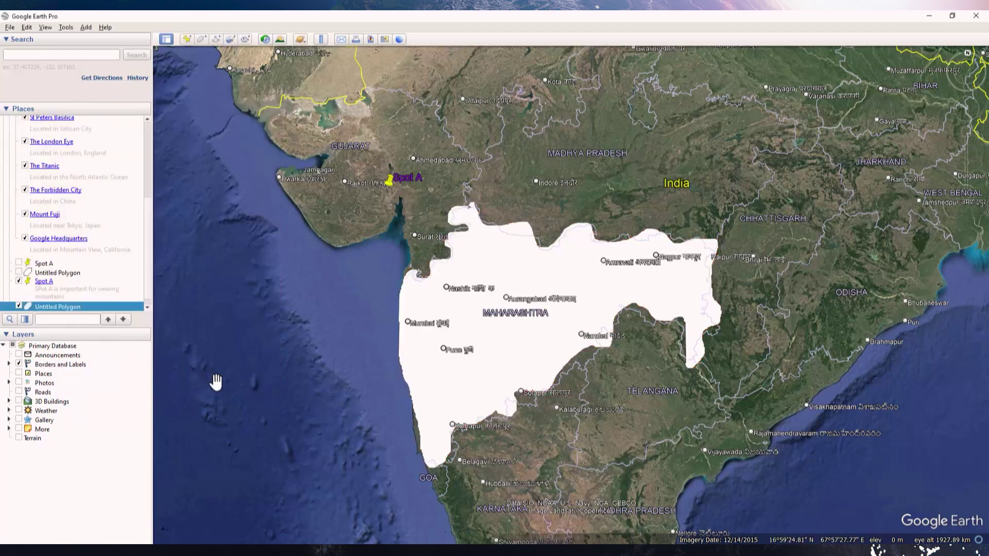
Hide the Maharashtra polygon on the map and show it again.
scroll(551, 277, down, 1)
scroll(551, 277, down, 2)
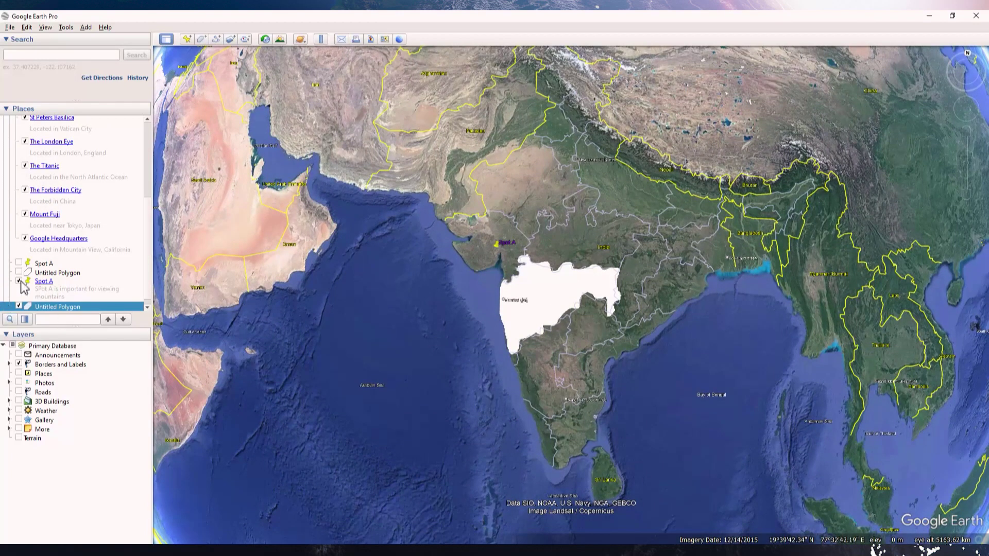
click(19, 307)
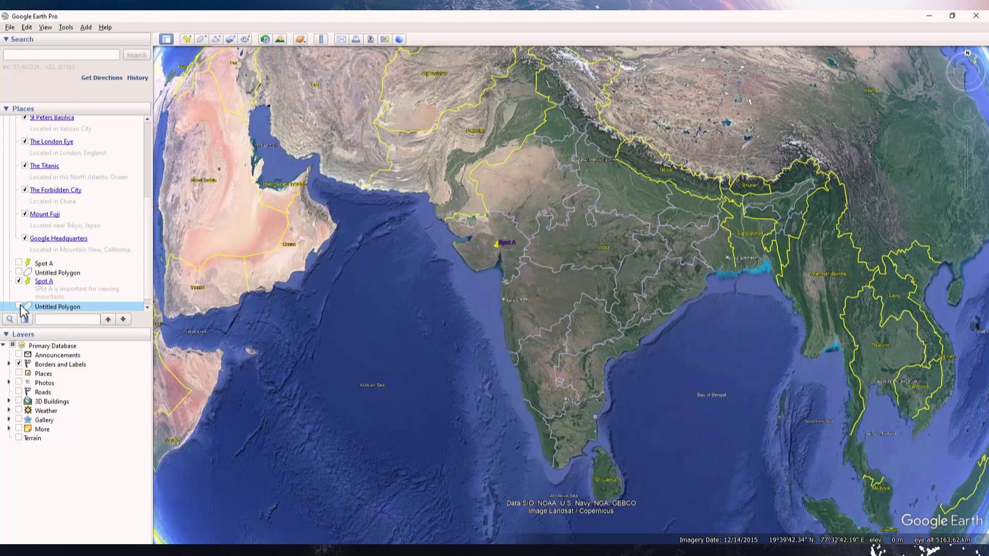
click(19, 307)
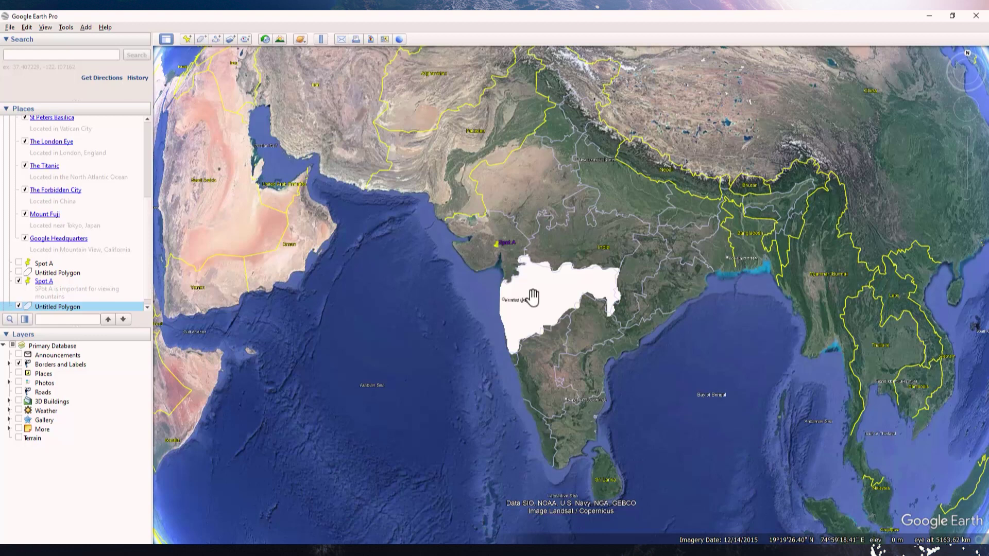
Draw a new winding path in Madhya Pradesh, running from Tejgarh south to Dhuma.
scroll(533, 297, up, 5)
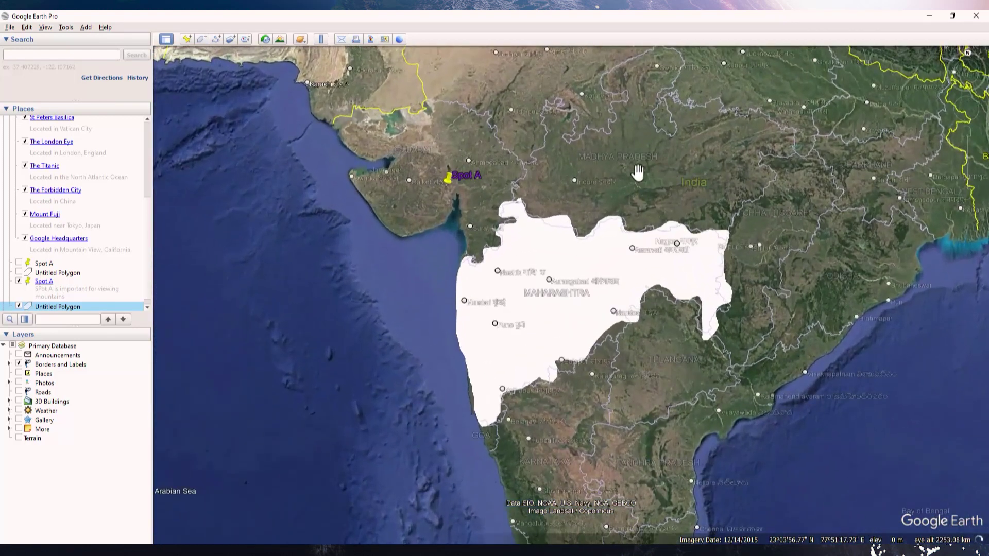
drag(656, 165, 610, 230)
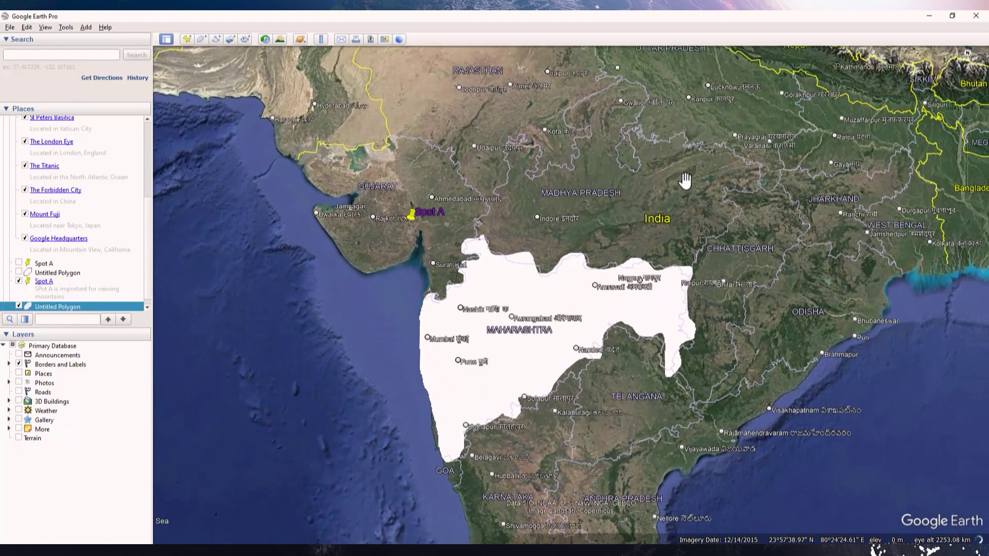
drag(686, 185, 587, 263)
scroll(587, 262, up, 2)
scroll(589, 245, up, 5)
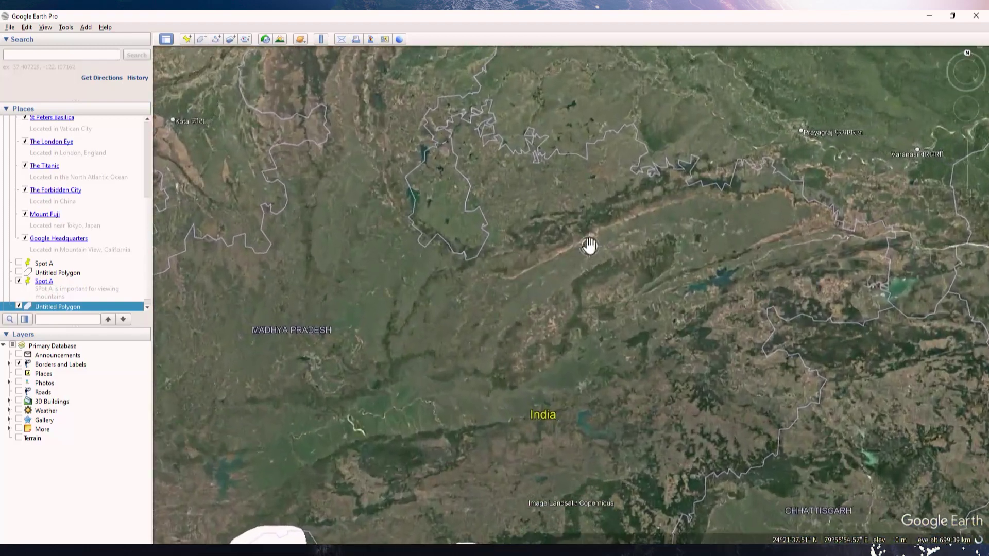
scroll(564, 275, up, 2)
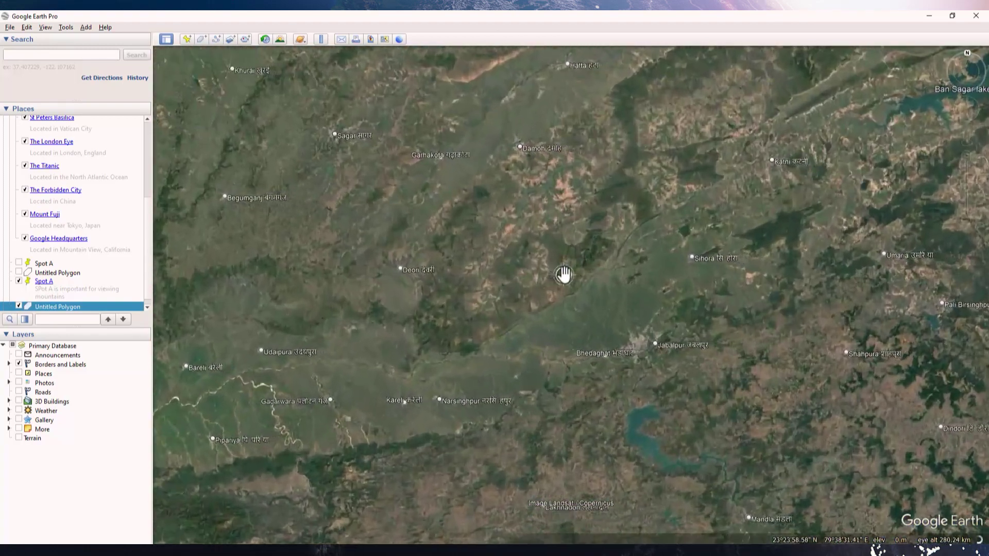
click(215, 39)
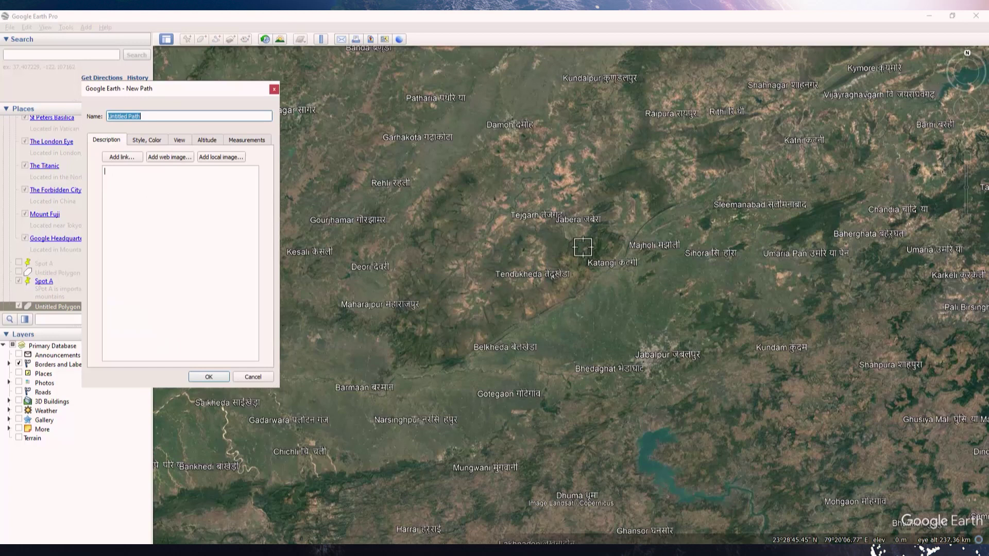
click(526, 227)
mouse_move(527, 236)
mouse_down()
mouse_move(465, 288)
mouse_move(440, 325)
mouse_move(468, 380)
mouse_move(460, 435)
mouse_move(544, 446)
mouse_move(580, 474)
mouse_move(582, 494)
mouse_up()
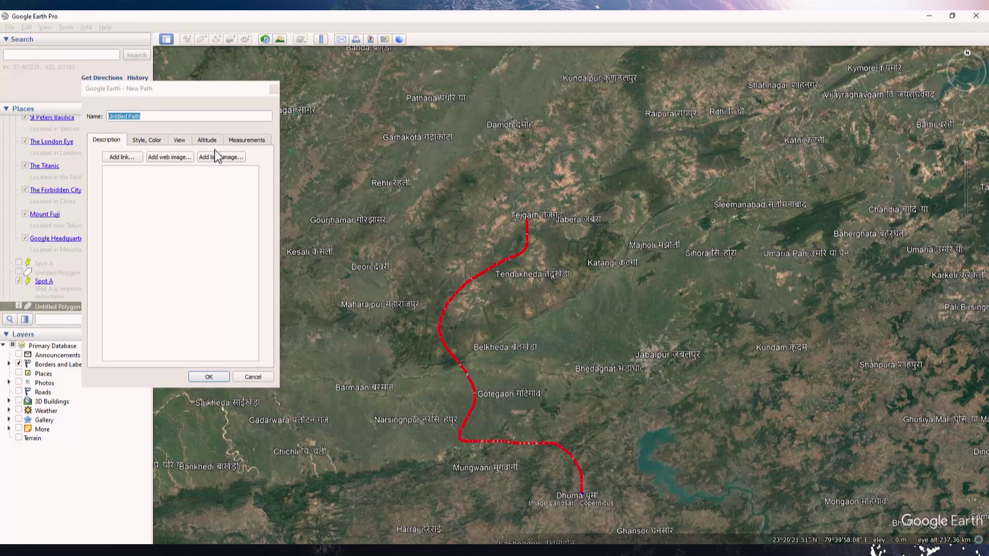
Review the new path's length and line style, give it the description "Marked for exploration", and save it.
click(244, 140)
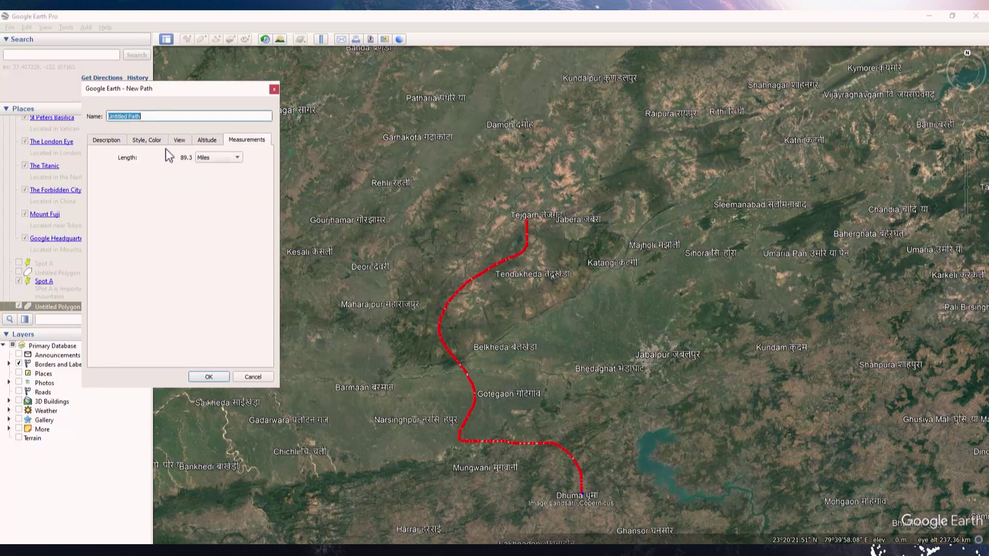
click(150, 138)
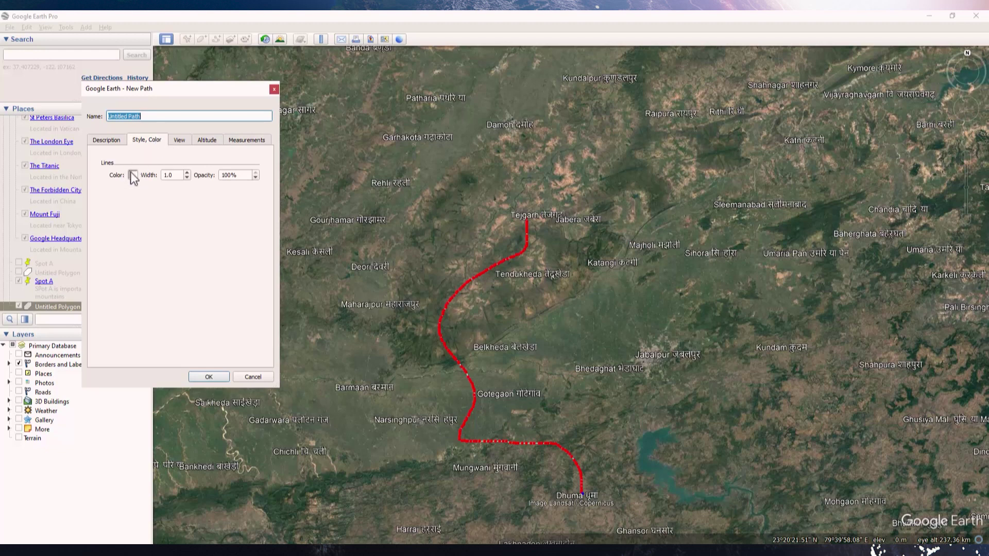
click(106, 141)
click(137, 185)
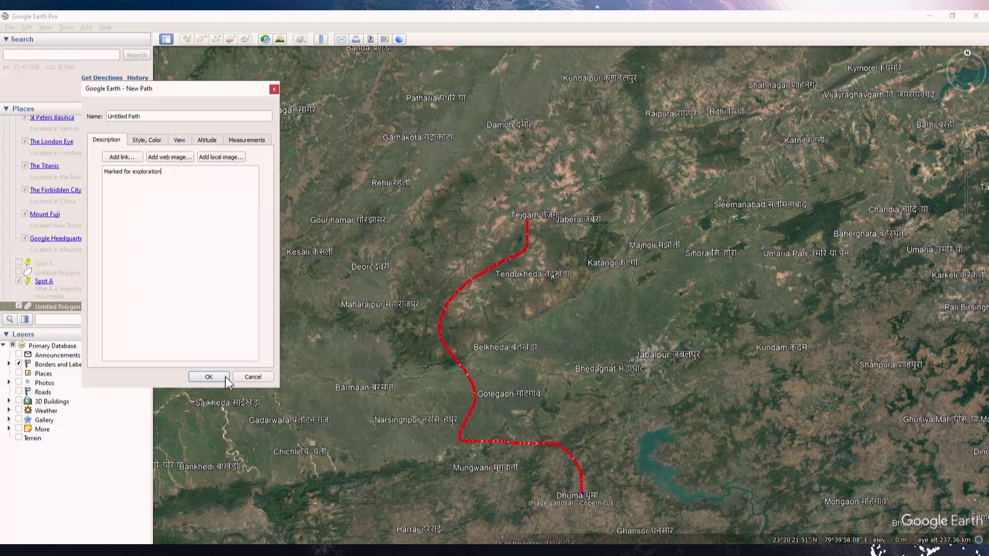
click(208, 377)
Hide the described Spot A placemark, the Maharashtra polygon and the new path on the map.
scroll(731, 245, down, 5)
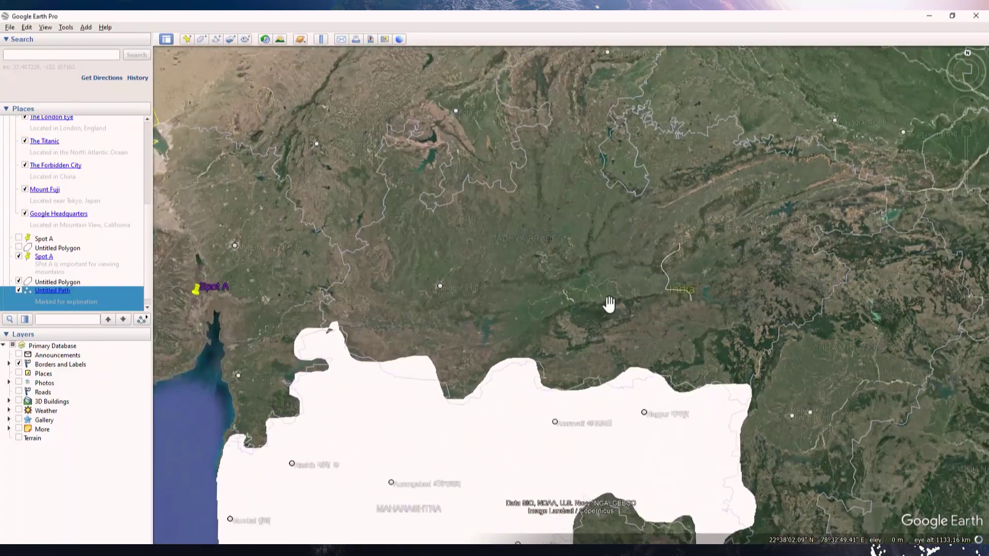
drag(609, 304, 592, 195)
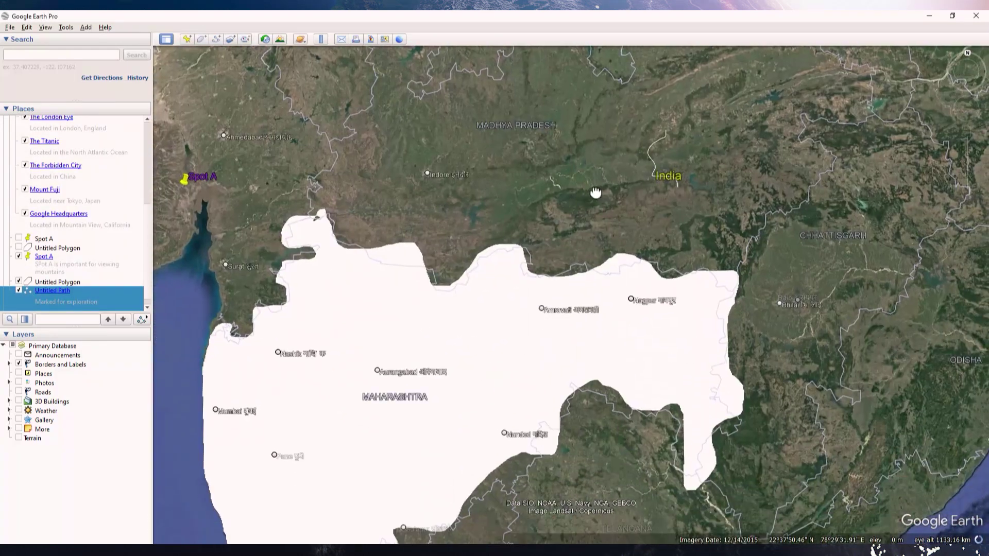
click(18, 256)
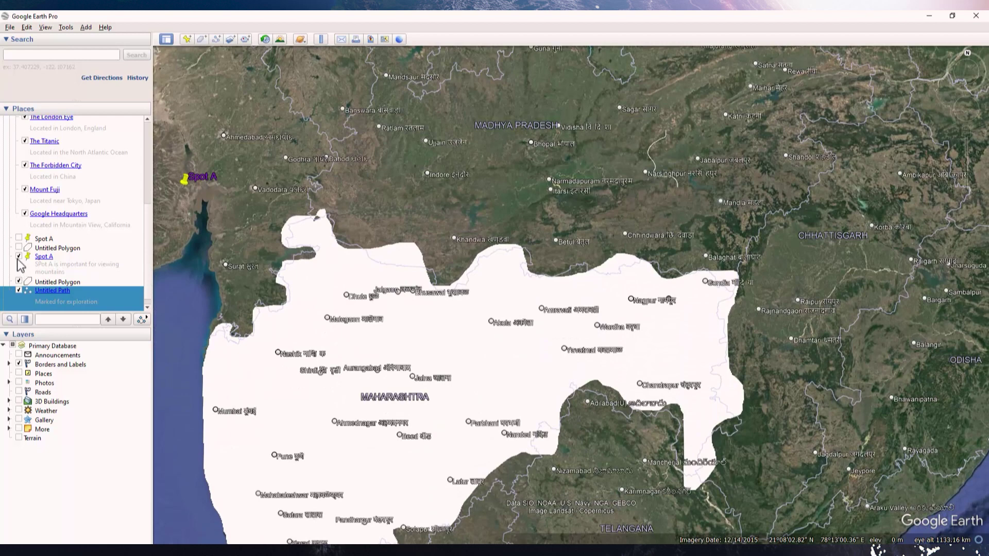
click(19, 256)
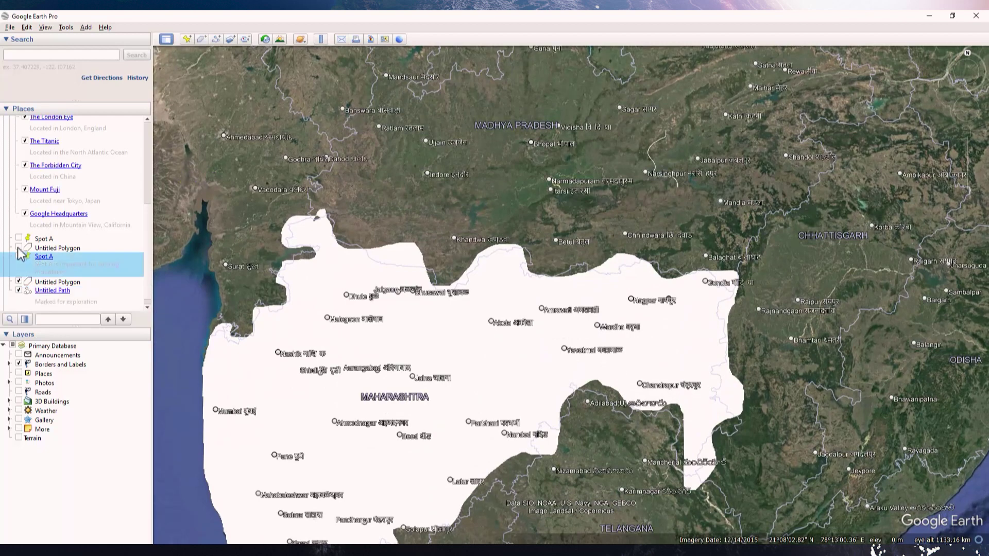
click(18, 282)
click(18, 290)
Try a new image overlay centred over India, looking at its web and local image options without adding an image.
scroll(669, 319, down, 5)
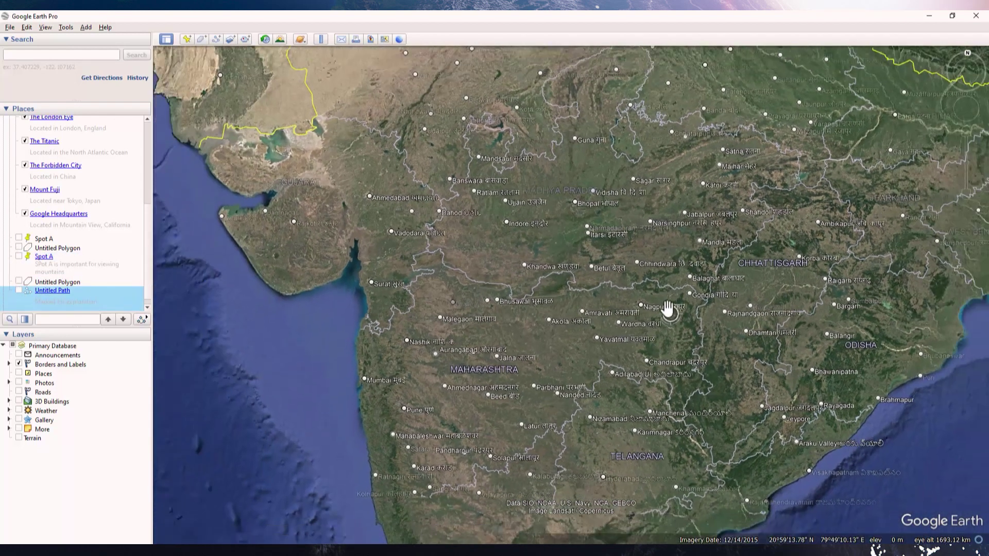
scroll(657, 289, down, 3)
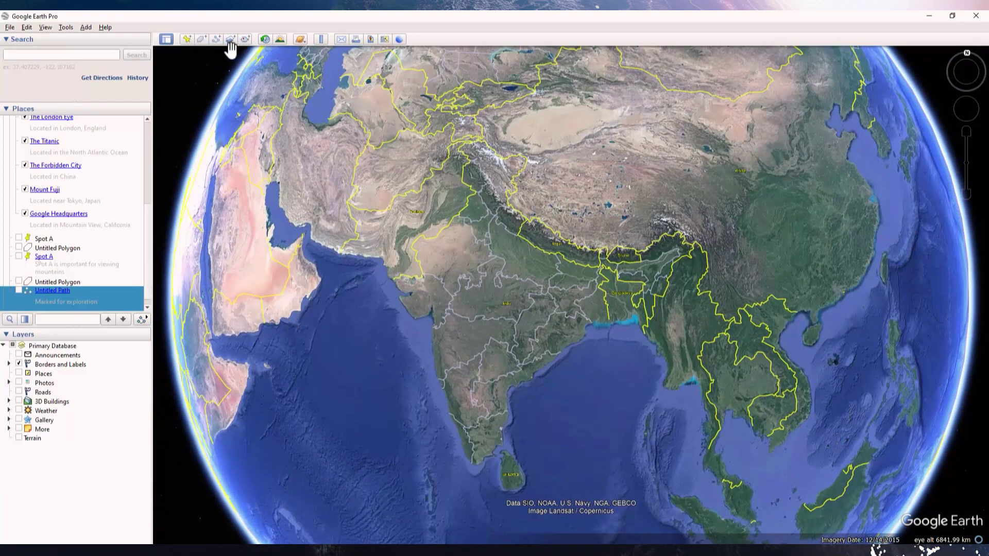
click(230, 40)
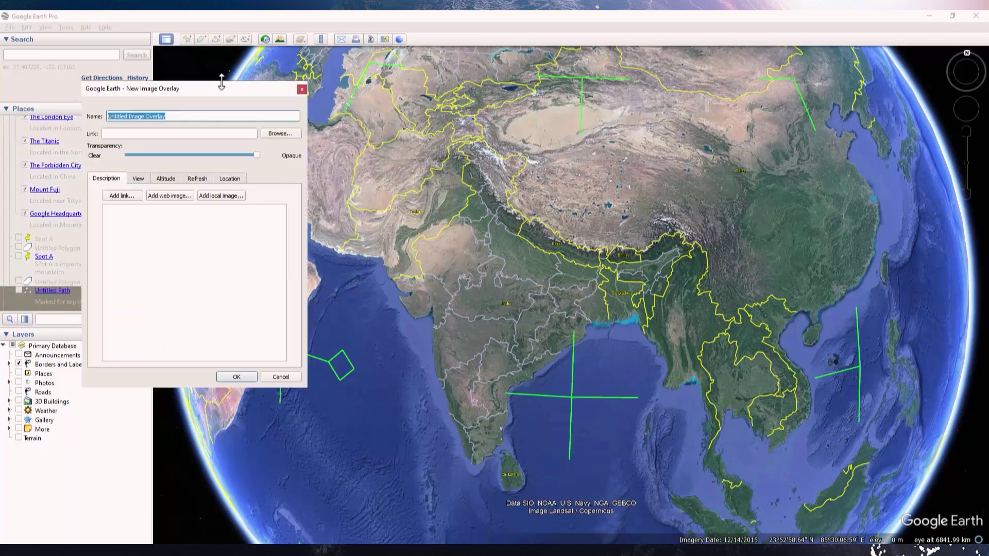
drag(216, 85, 319, 125)
drag(573, 398, 509, 301)
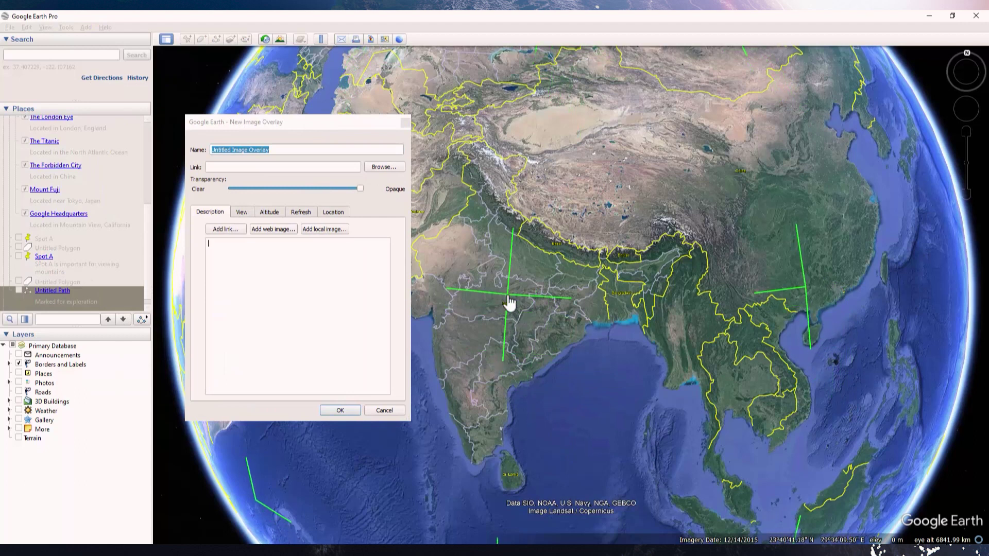
click(271, 228)
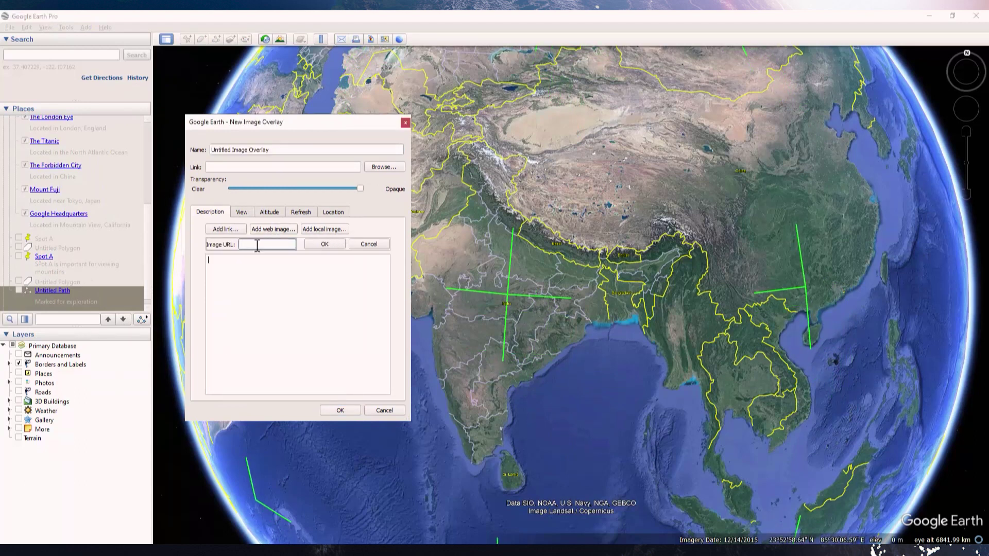
click(313, 228)
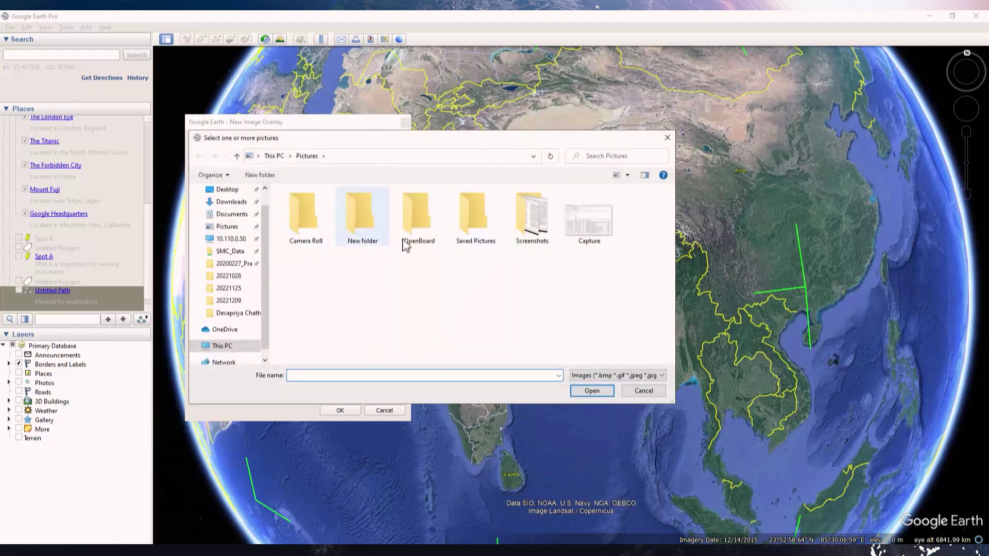
click(650, 393)
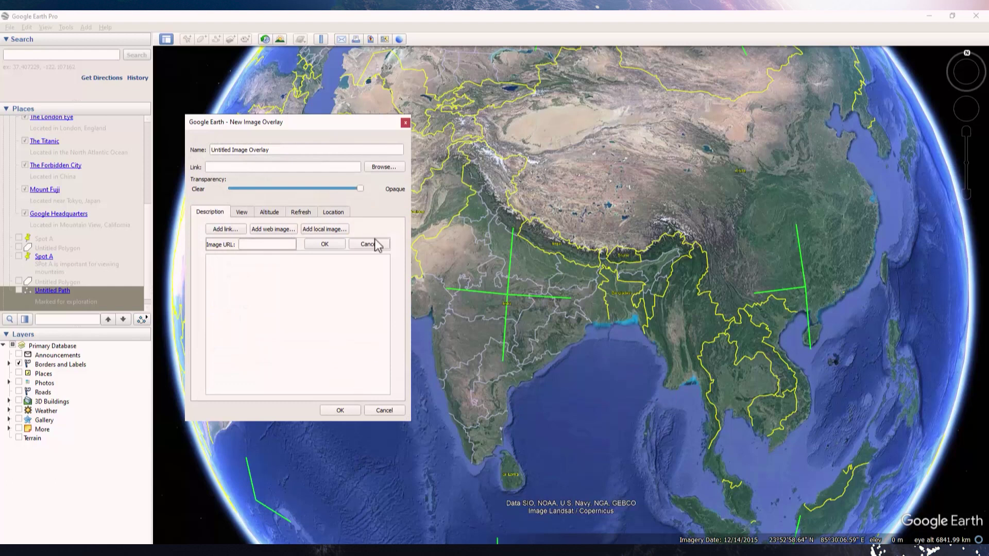
click(390, 412)
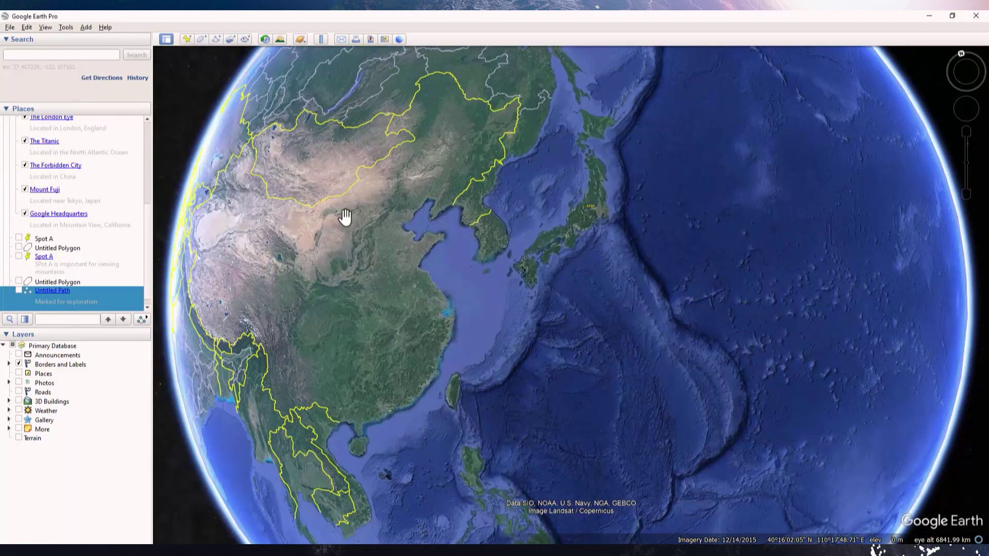
Try out the tour recorder with the globe turned to Africa and the Arabian Peninsula.
click(245, 39)
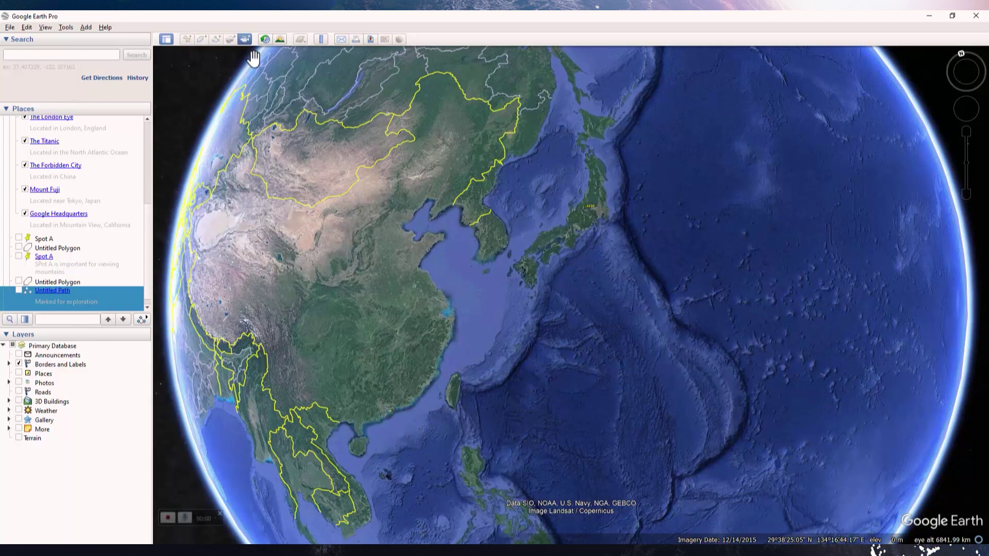
drag(250, 206, 320, 221)
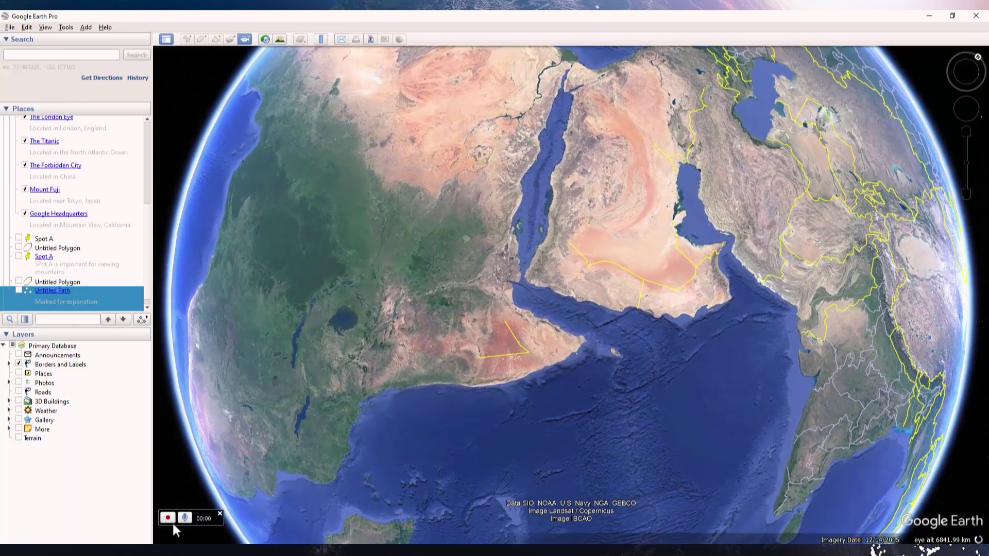
click(168, 519)
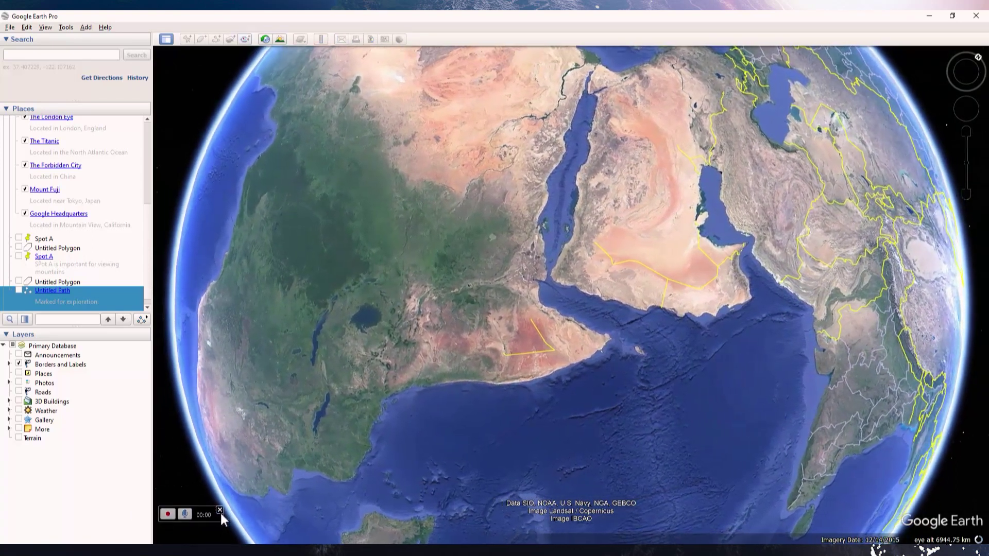
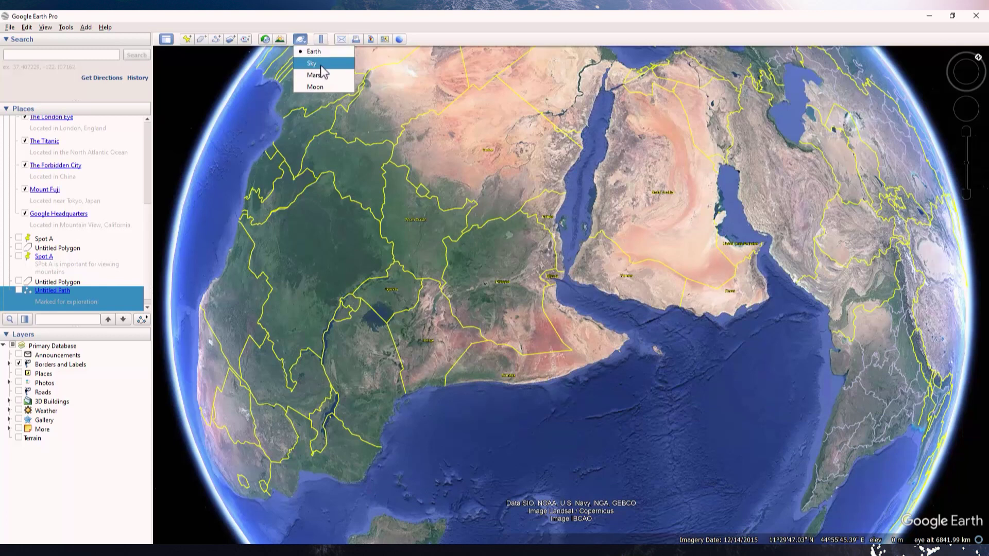
Switch the globe from Earth to Mars to view it, and on to the Moon.
click(314, 76)
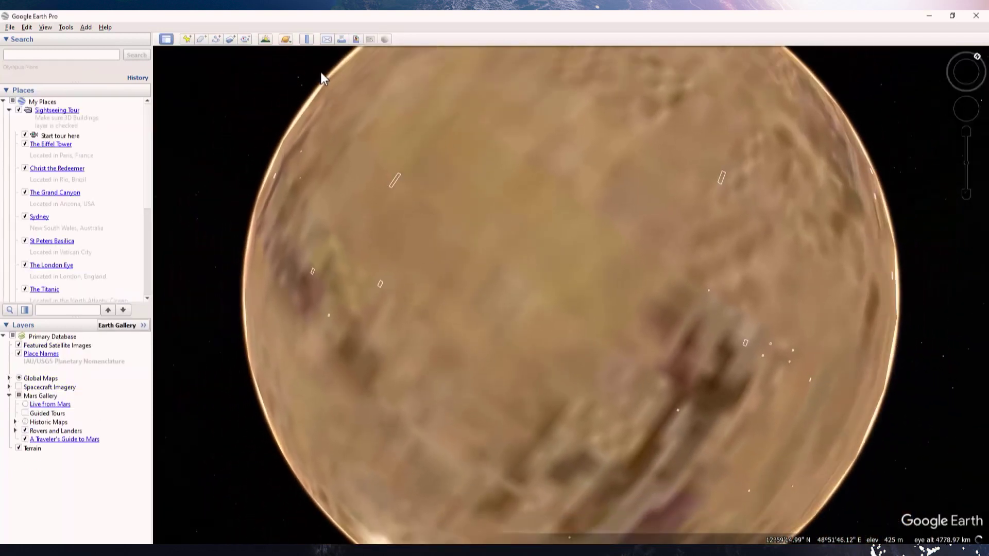
click(286, 39)
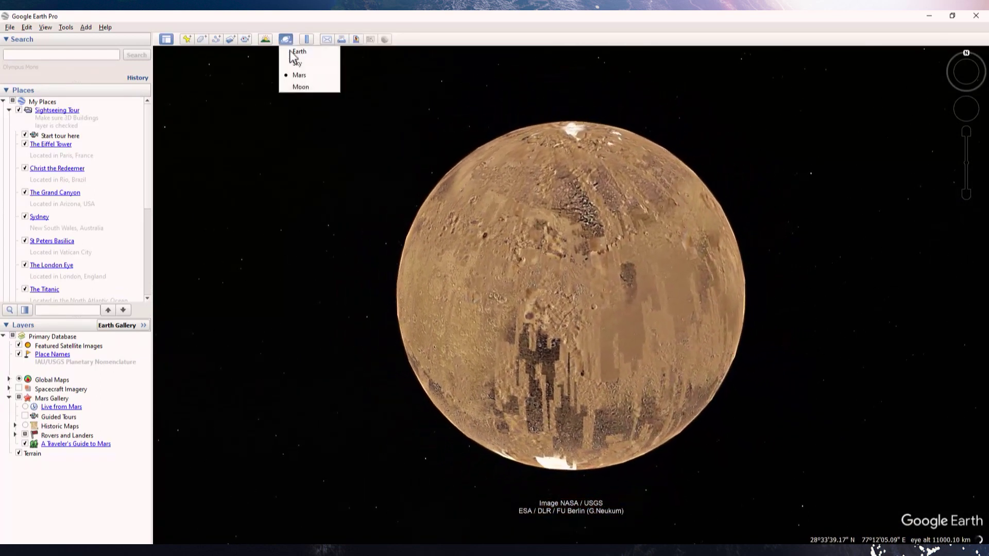
click(292, 85)
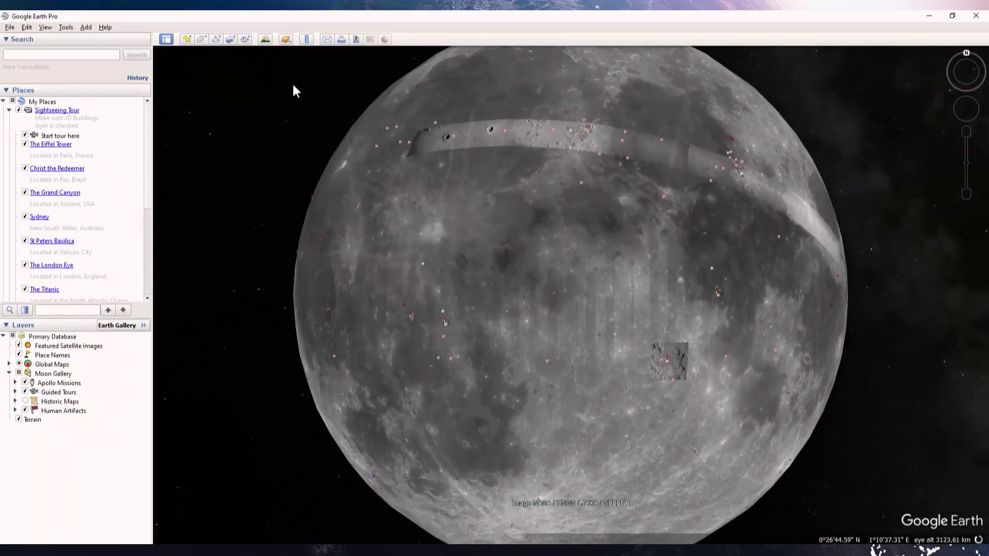
View the Sky map of stars and galaxies, and return to the Mars globe.
click(285, 40)
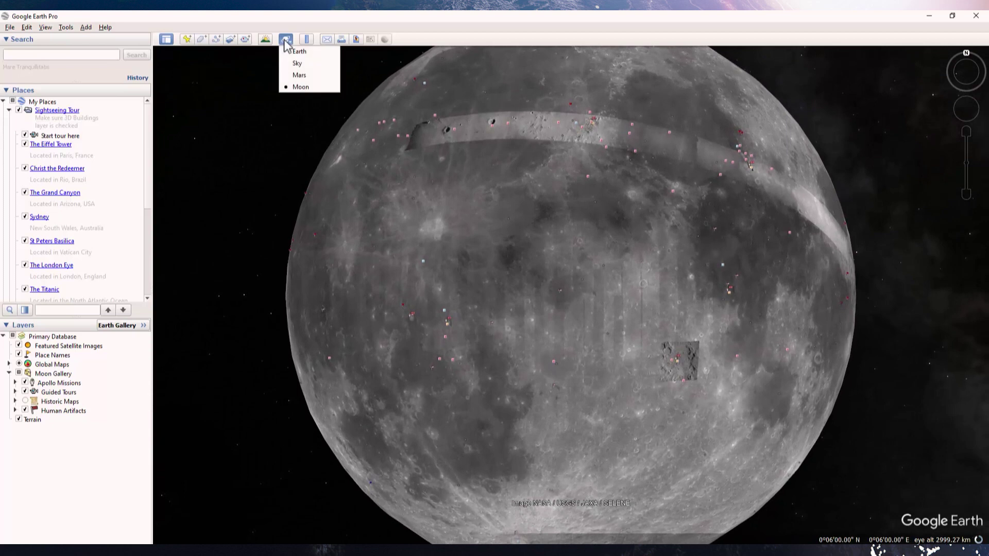
click(296, 63)
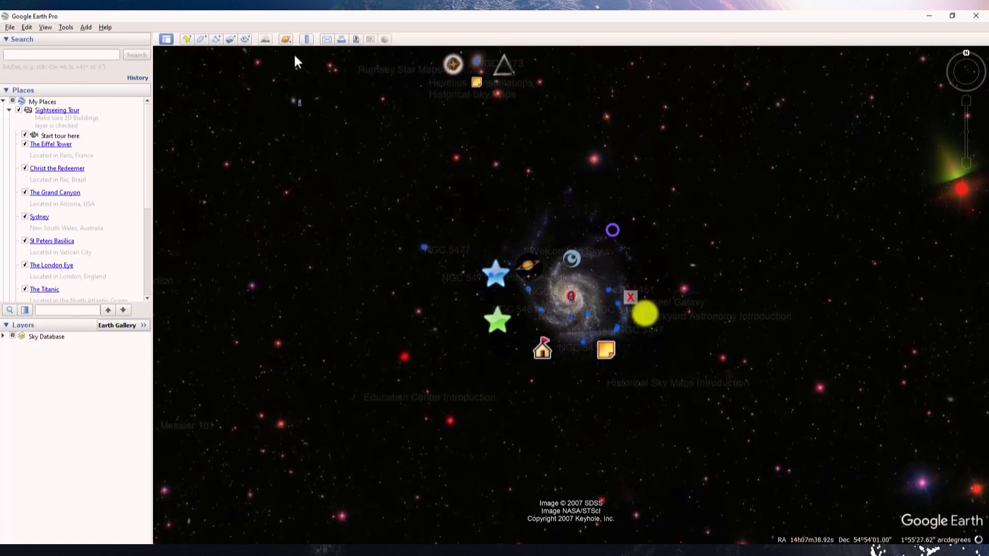
click(284, 41)
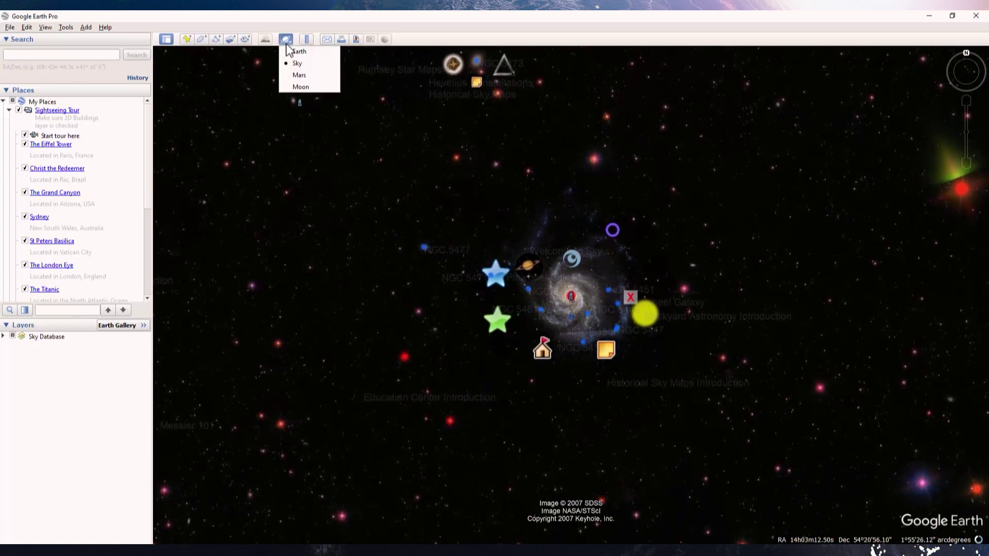
click(295, 76)
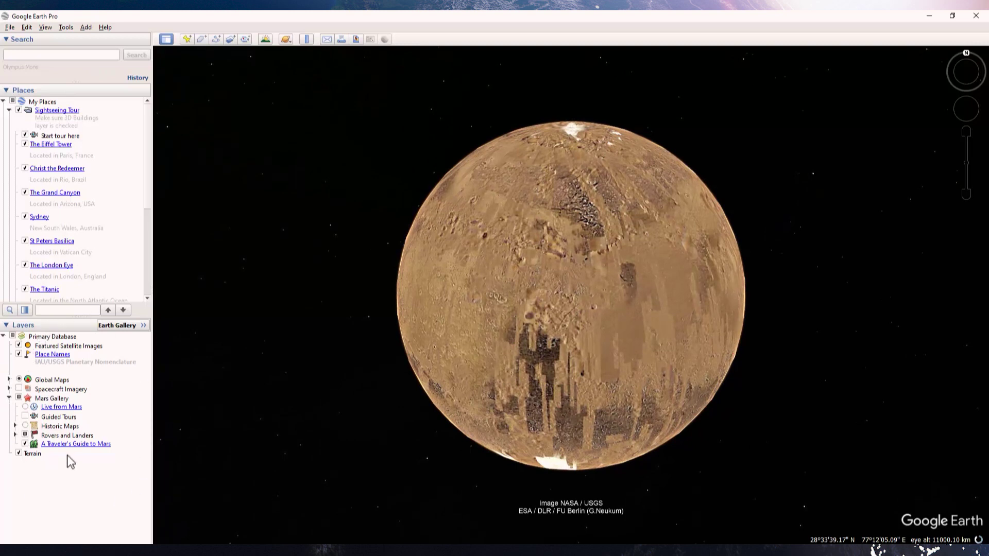
Search Mars for Olympus Mons and fly to it.
click(93, 57)
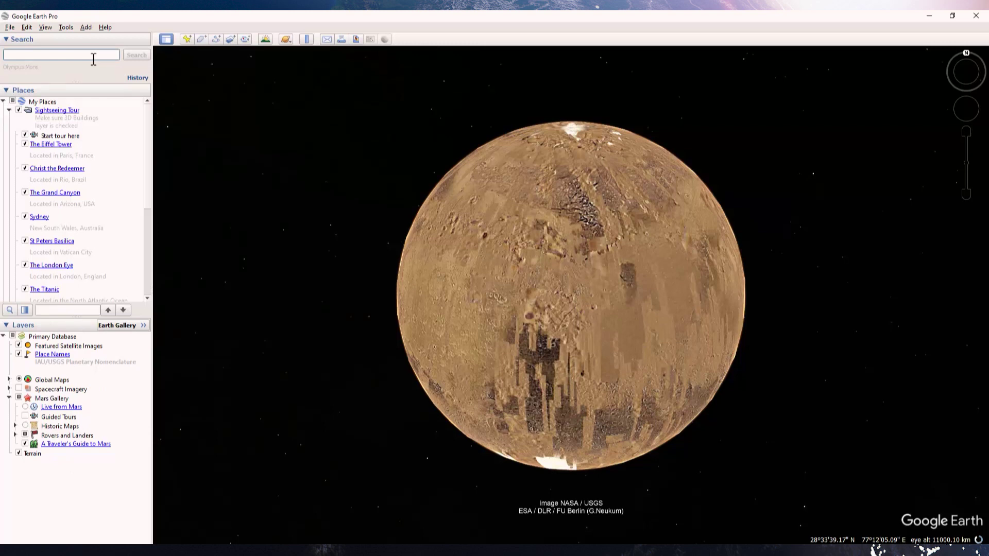
text(o)
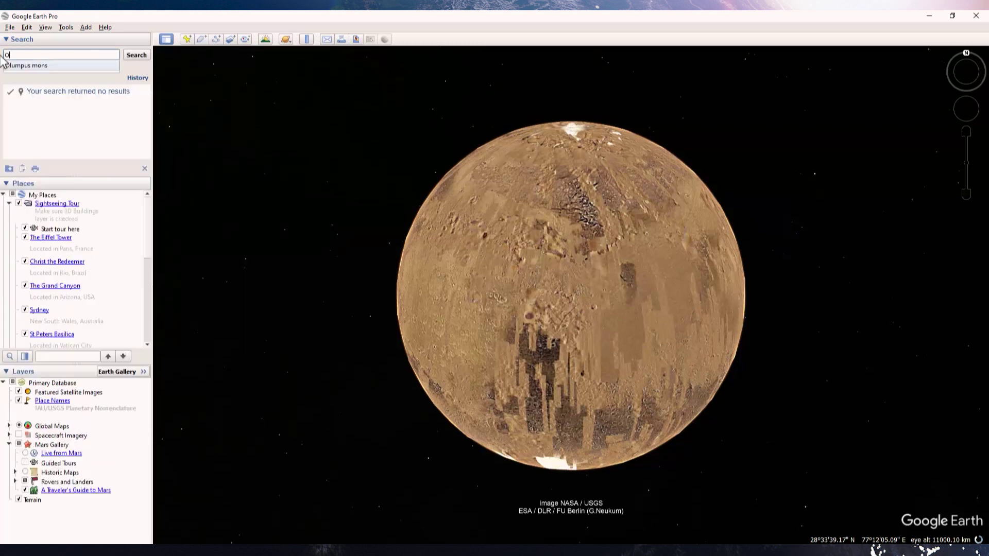
text(lympus mons)
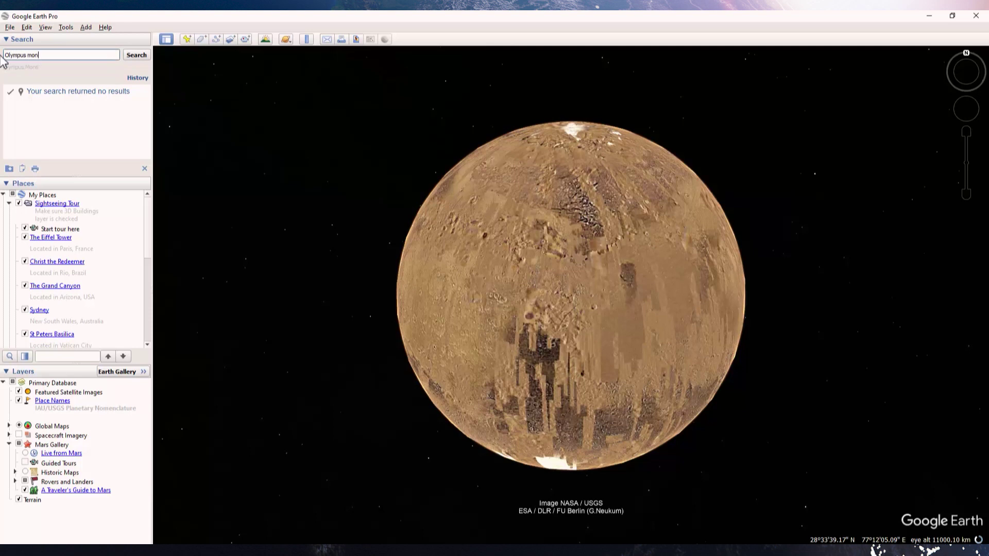
click(132, 56)
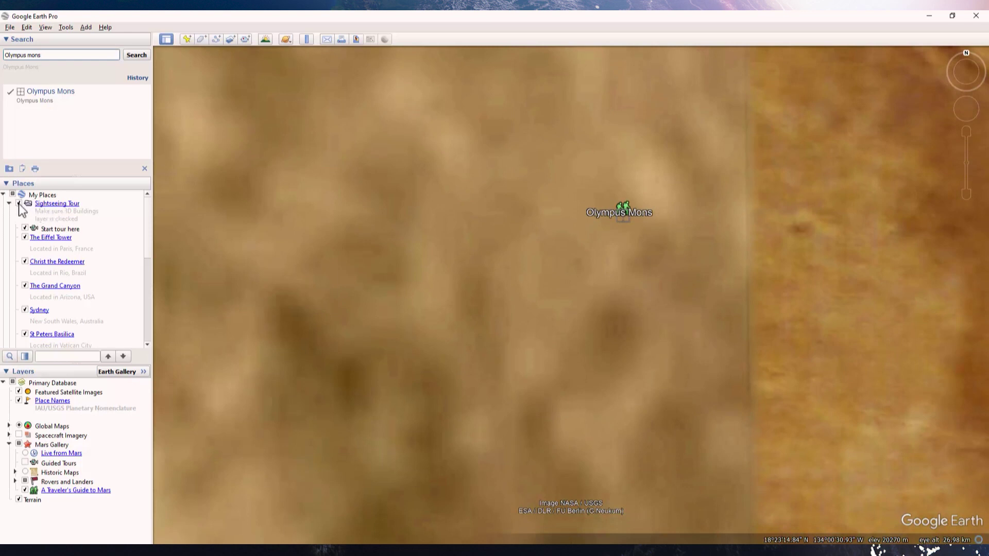
Read A Traveler's Guide to Mars on Olympus Mons, visit its Valles Marineris entry, return to Olympus Mons and close the guide.
click(630, 210)
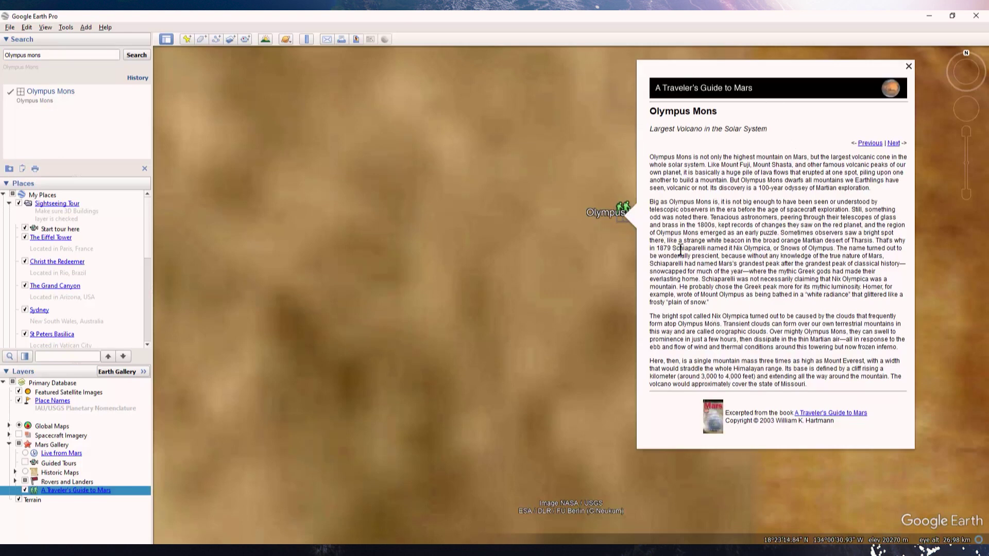
click(893, 144)
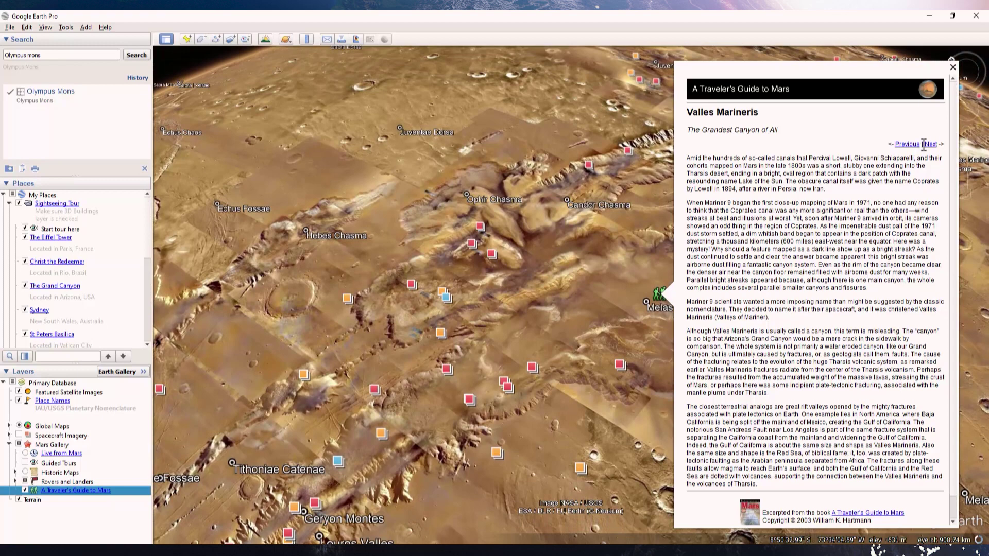
click(908, 145)
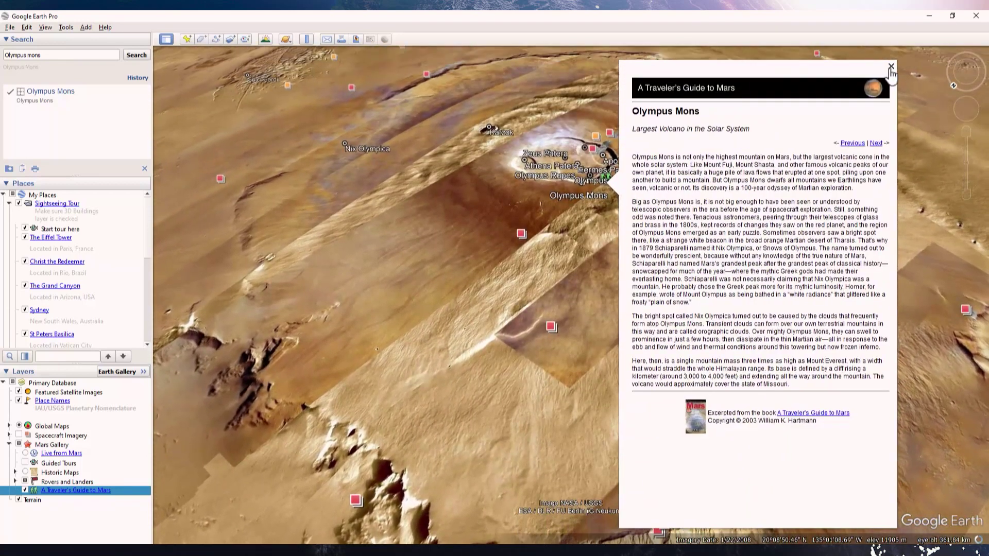
click(893, 65)
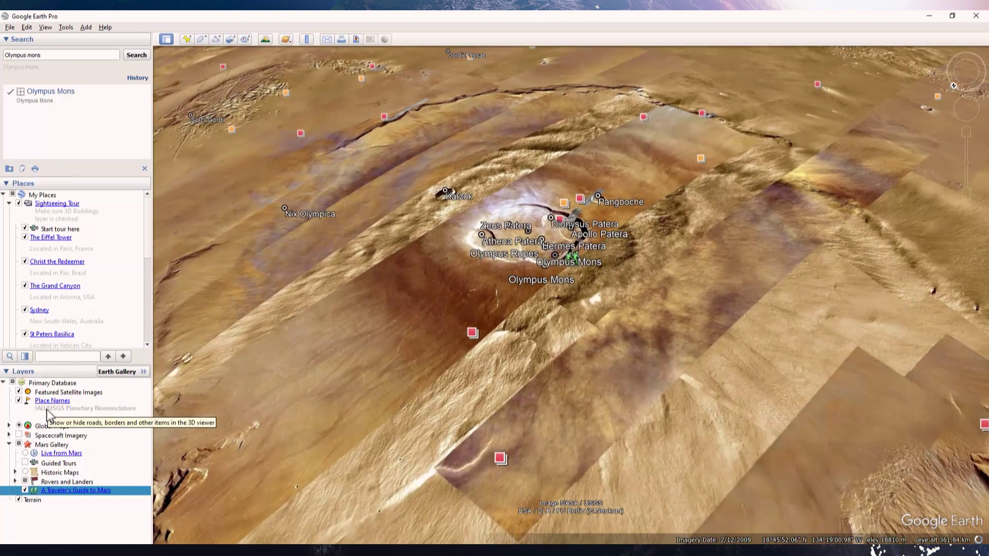
Show the Guided Tours, Historic Maps and Spacecraft Imagery layers over the Olympus Mons area of Mars.
click(25, 463)
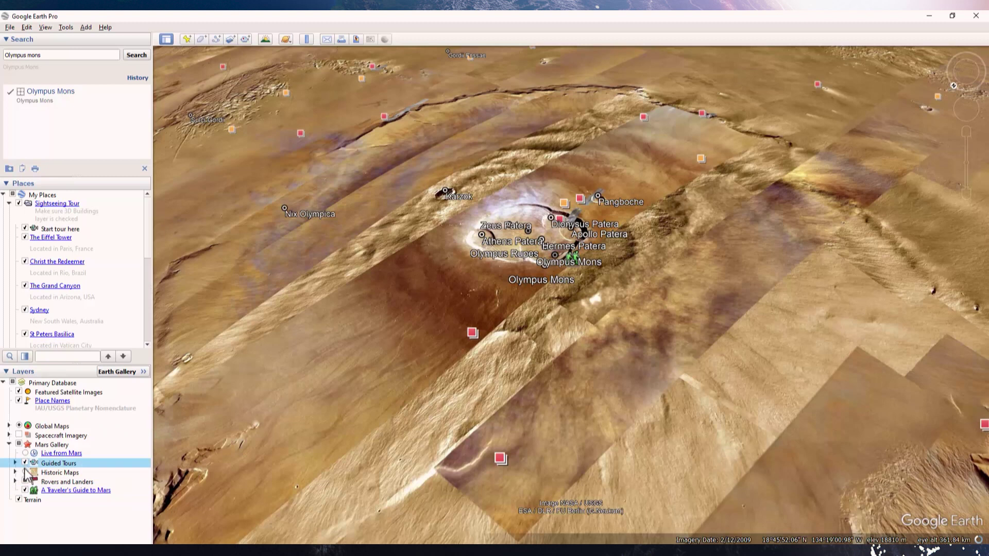
click(25, 472)
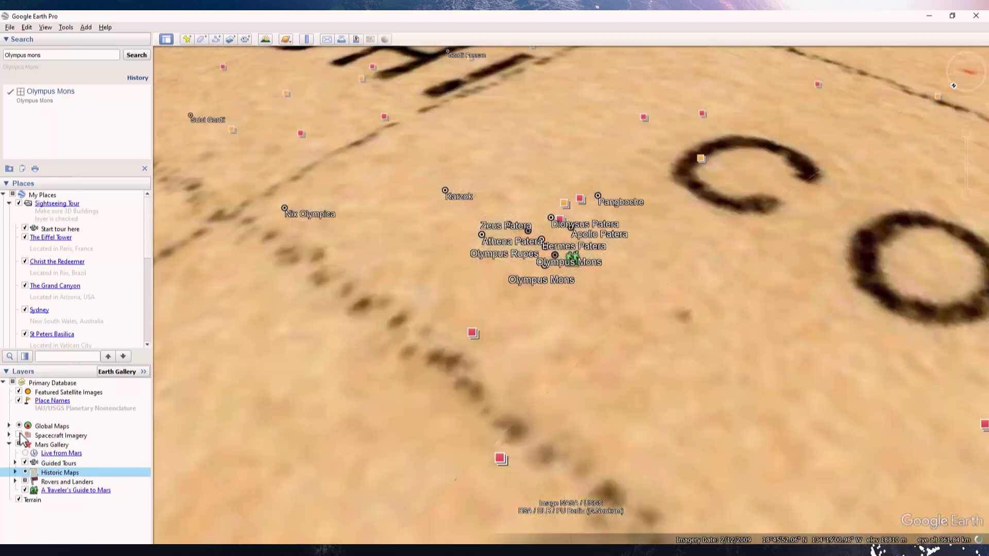
click(19, 435)
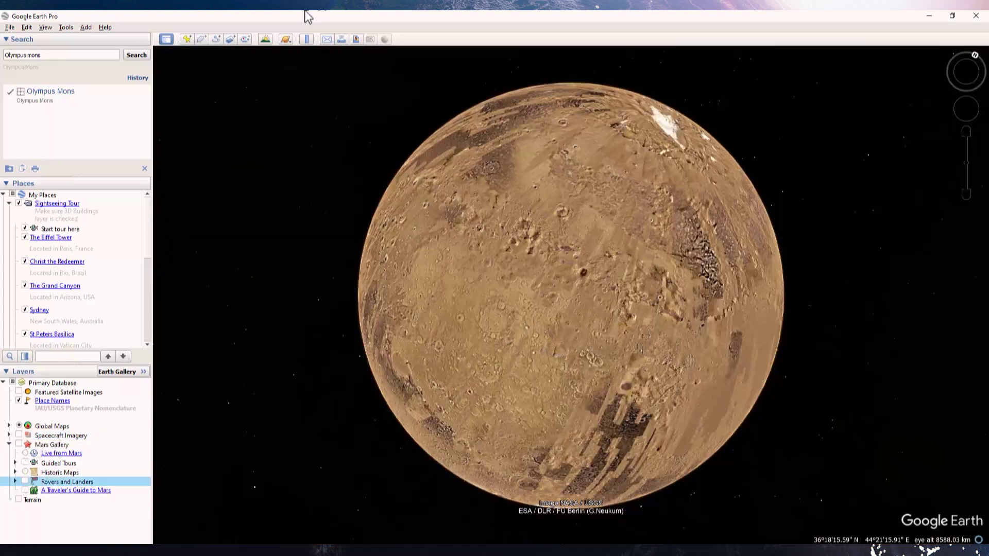
Switch the globe from Mars back to Earth and turn it towards the Indian Ocean and Southeast Asia.
click(286, 40)
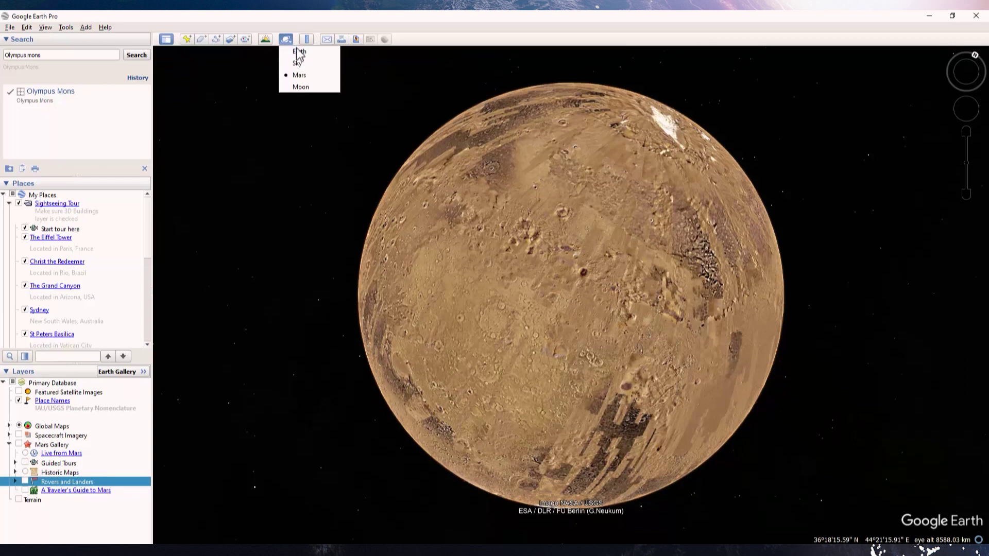
click(299, 52)
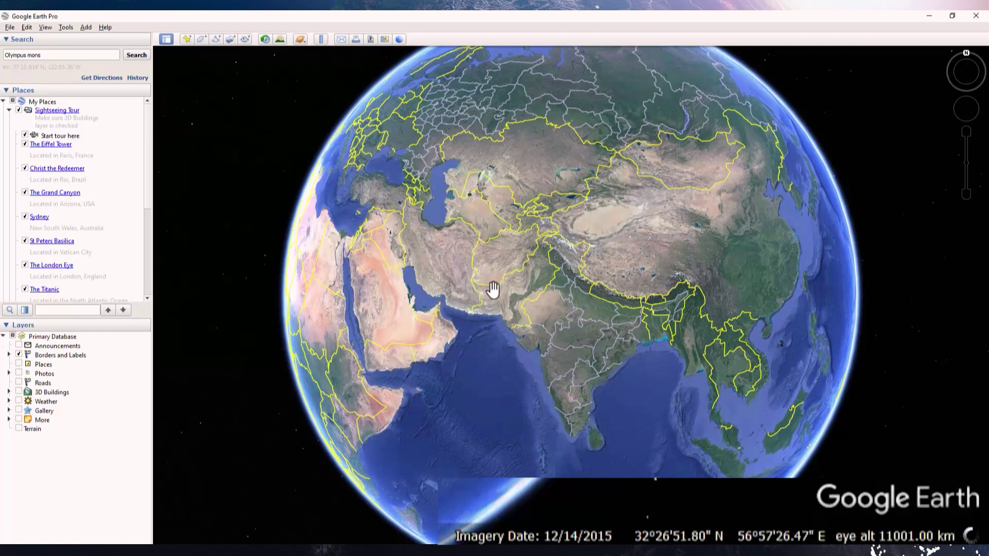
drag(622, 375, 532, 274)
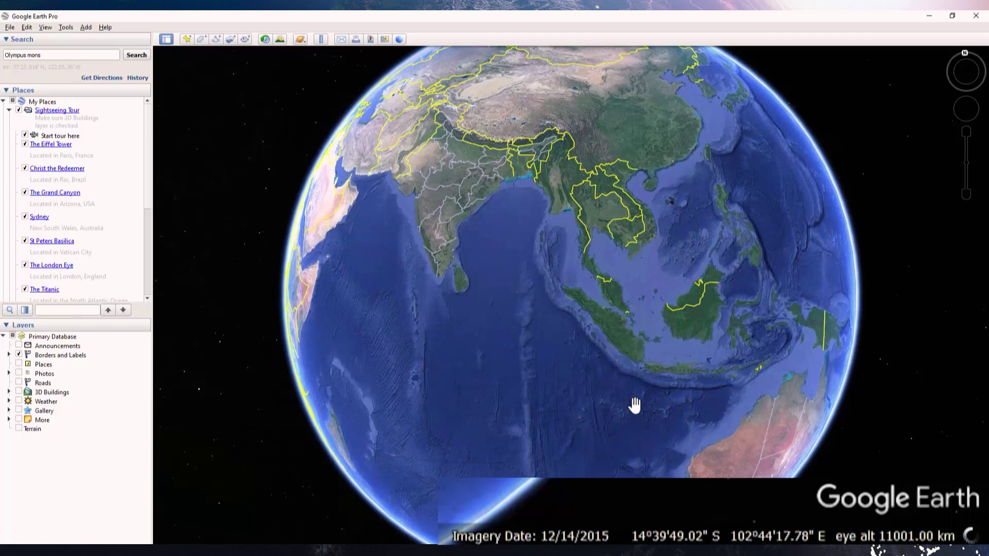
Examine the Indian Ocean west of Sumatra close up and from farther away.
scroll(384, 366, down, 3)
scroll(531, 371, down, 4)
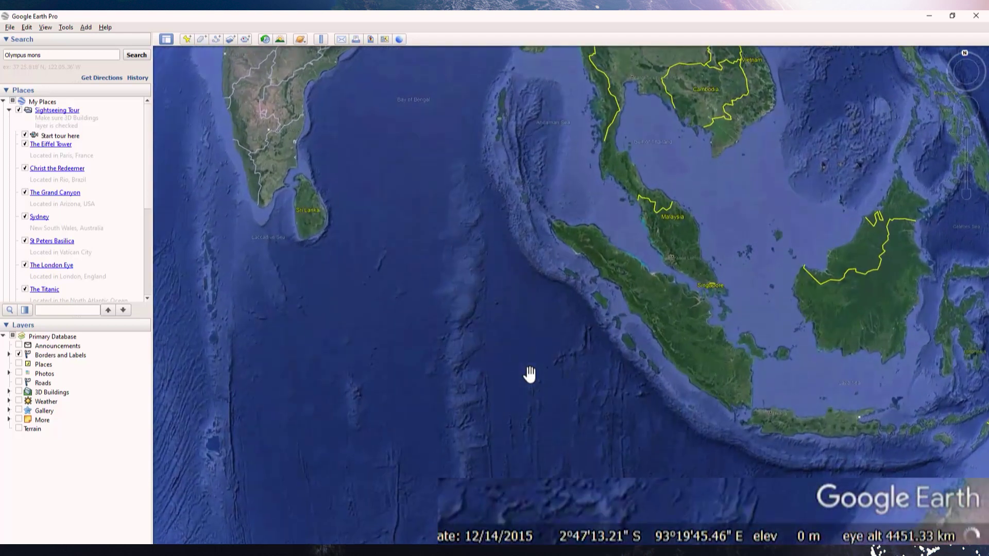
scroll(530, 375, down, 3)
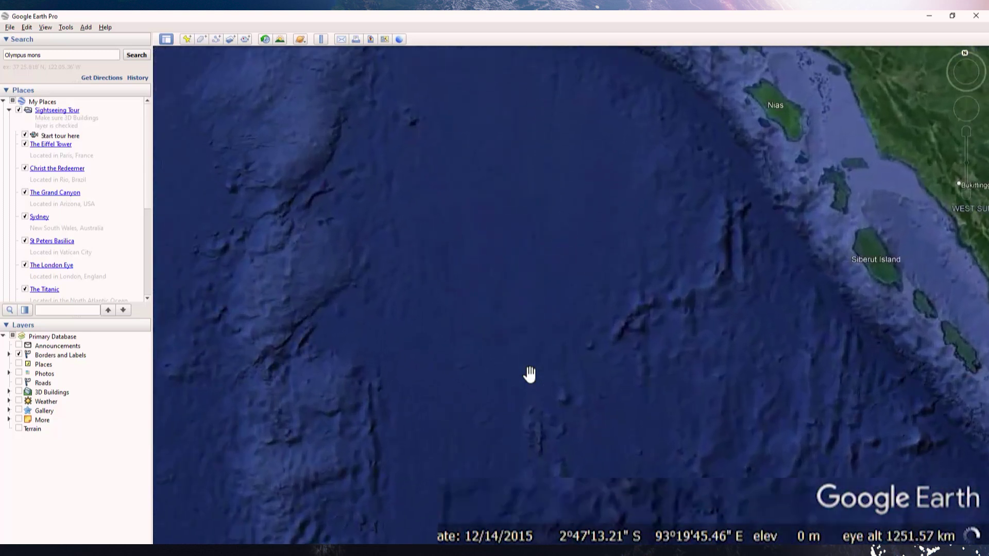
scroll(530, 374, down, 2)
scroll(530, 374, up, 1)
scroll(530, 375, up, 4)
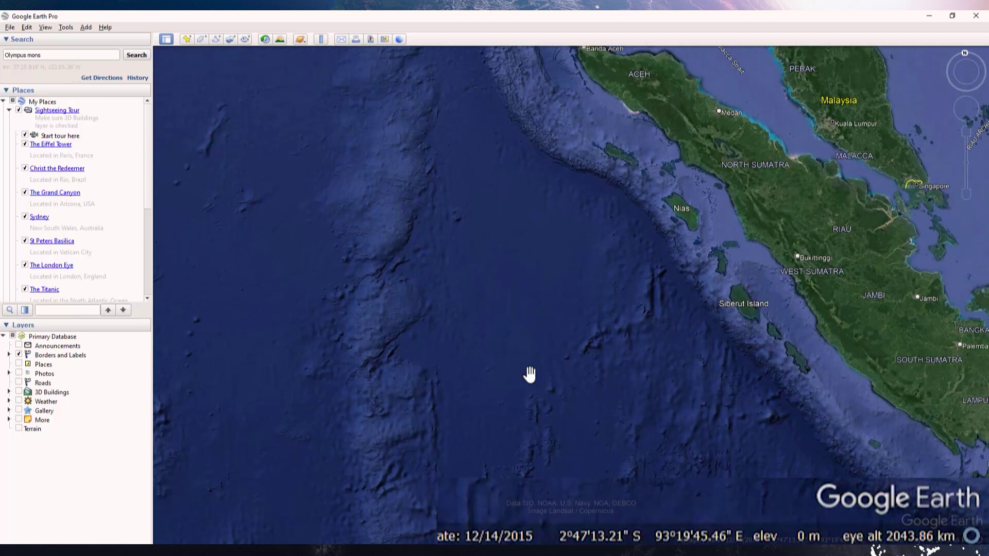
scroll(530, 374, up, 3)
scroll(530, 374, up, 3)
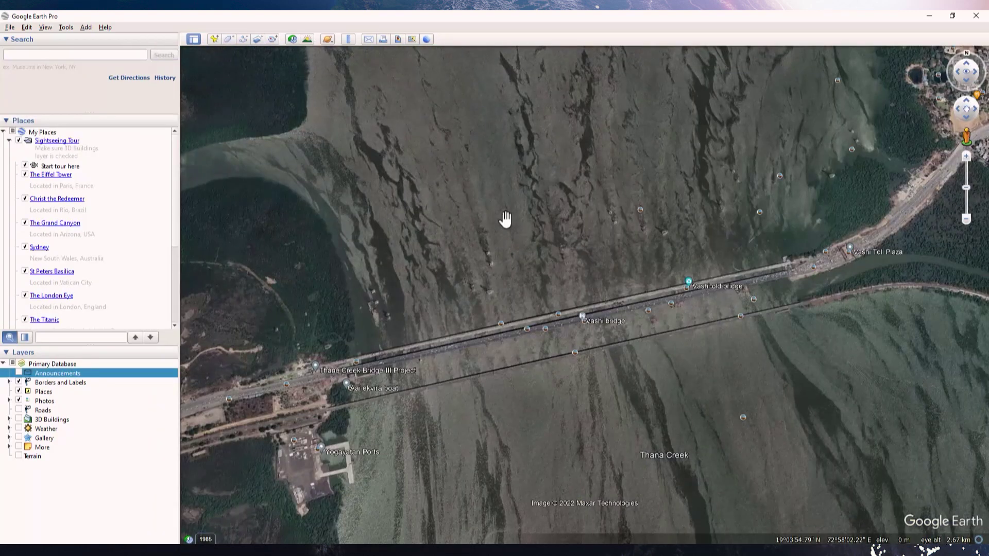
Turn on historical imagery for the Thana Creek area between Mumbai and Navi Mumbai.
scroll(505, 219, up, 4)
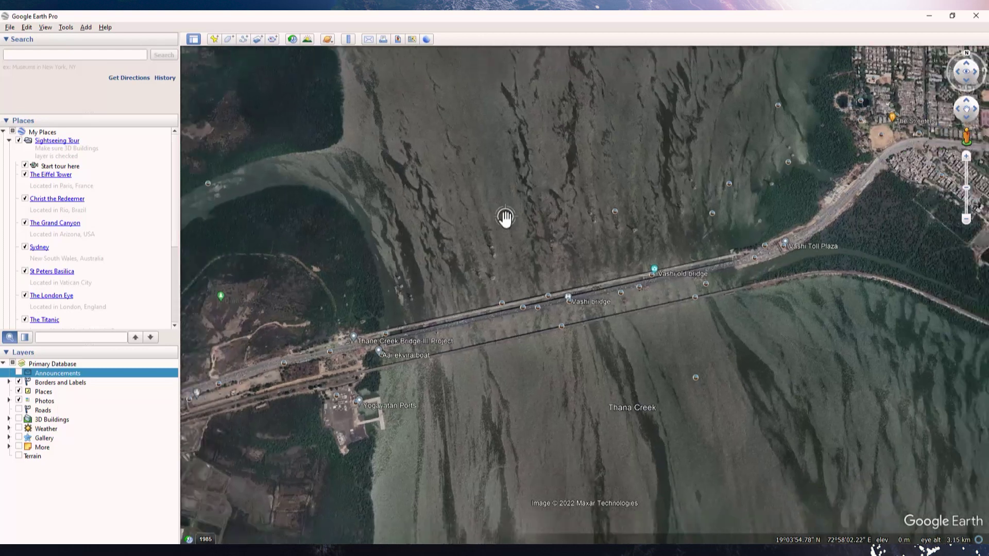
scroll(505, 231, up, 2)
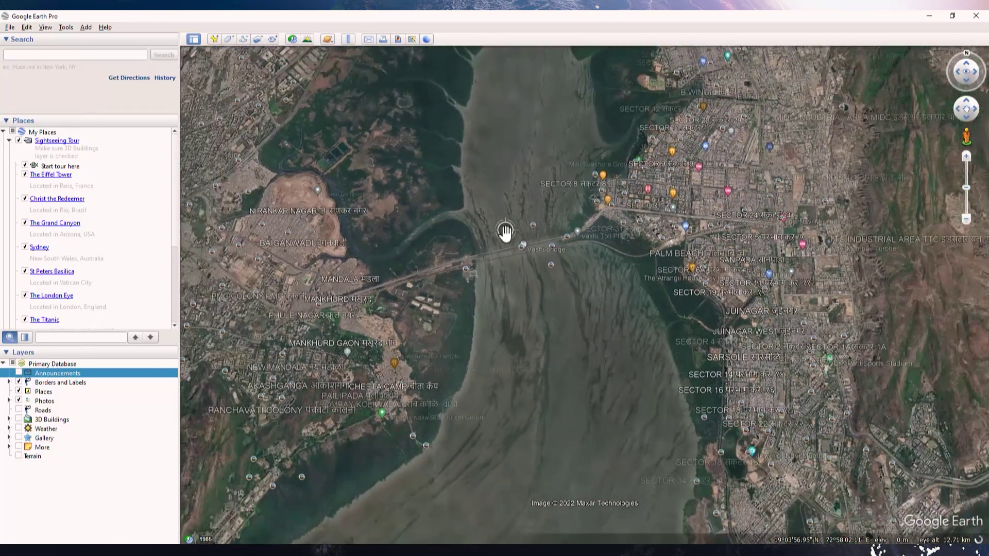
scroll(530, 291, up, 2)
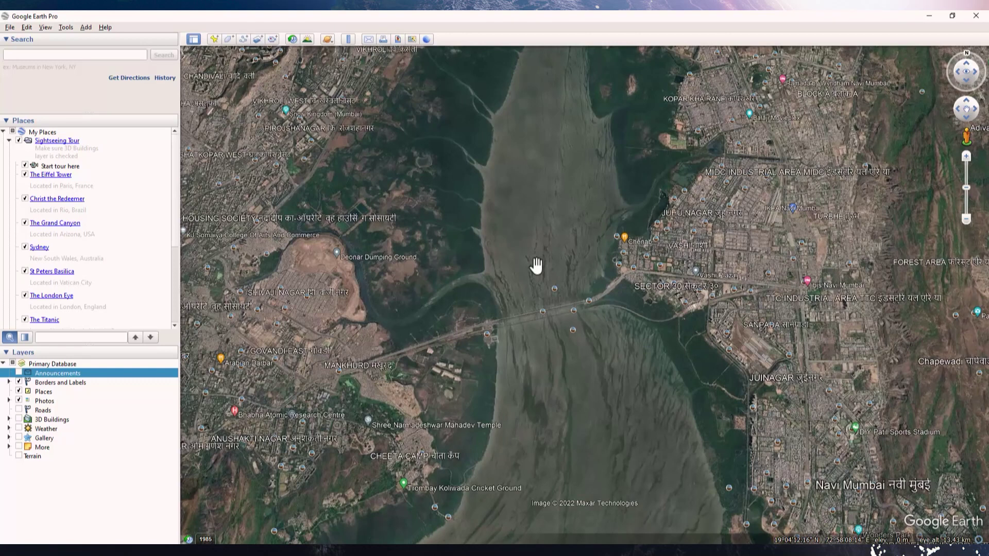
click(46, 28)
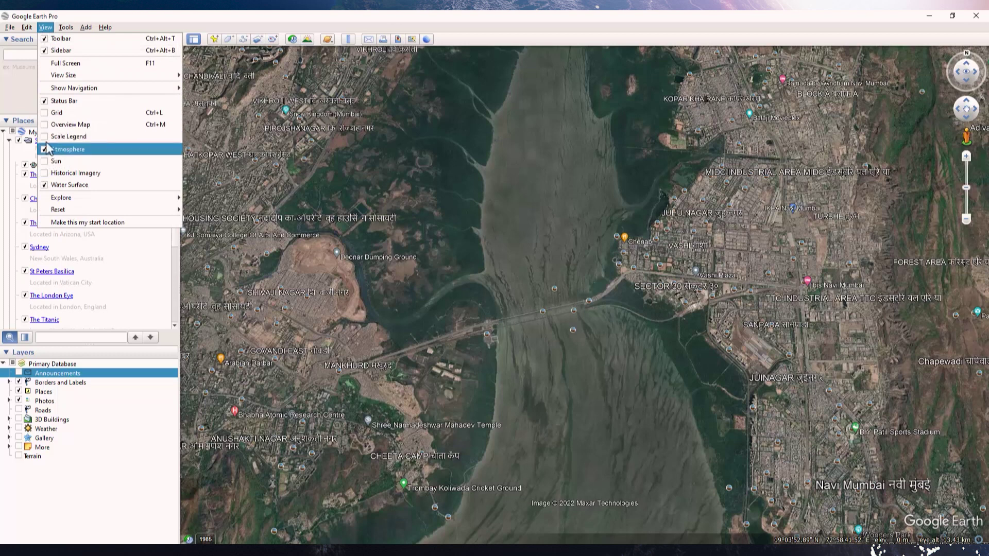
click(49, 174)
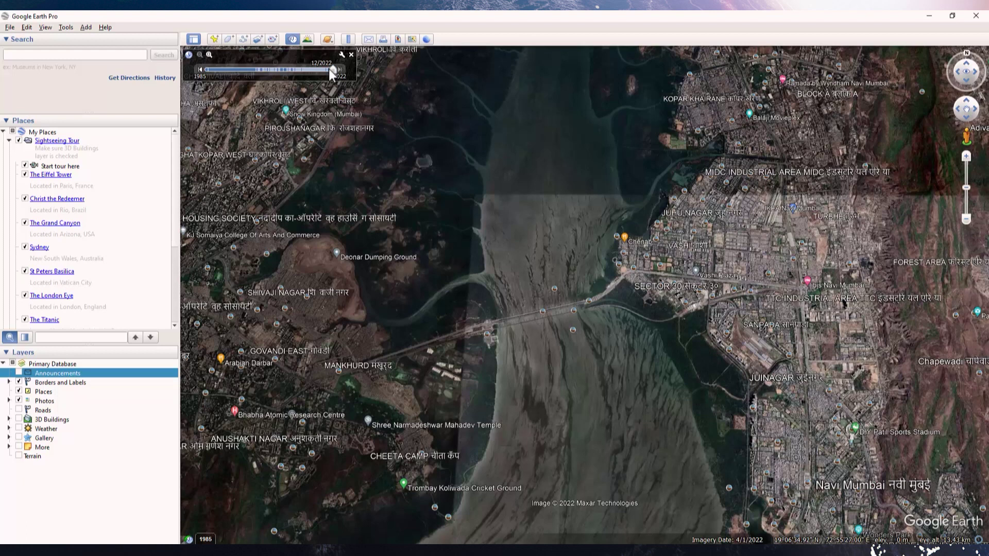
Compare the Thana Creek area across historical imagery dates, including 9/2014, 4/2018 and 7/2021, and go back to earlier years.
drag(333, 69, 320, 69)
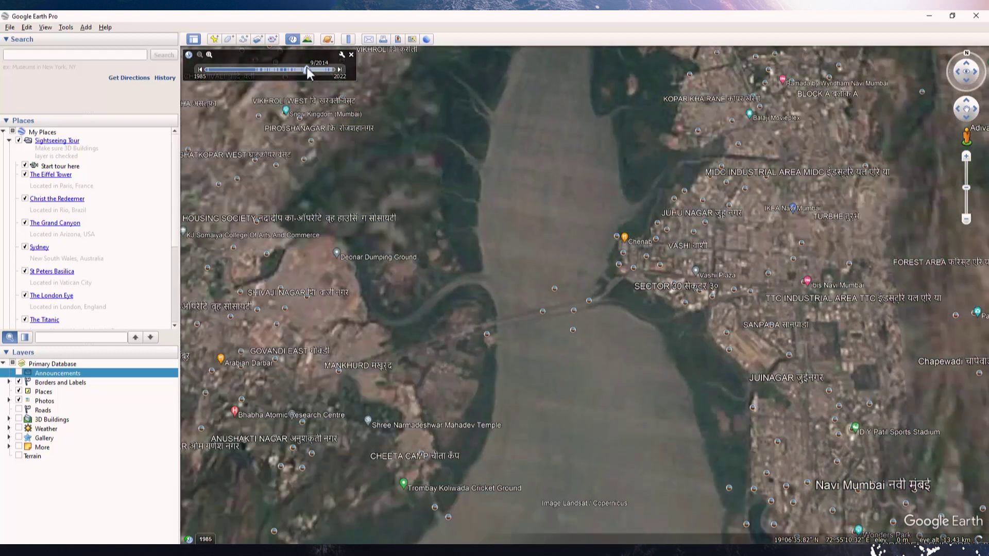
drag(307, 67, 315, 67)
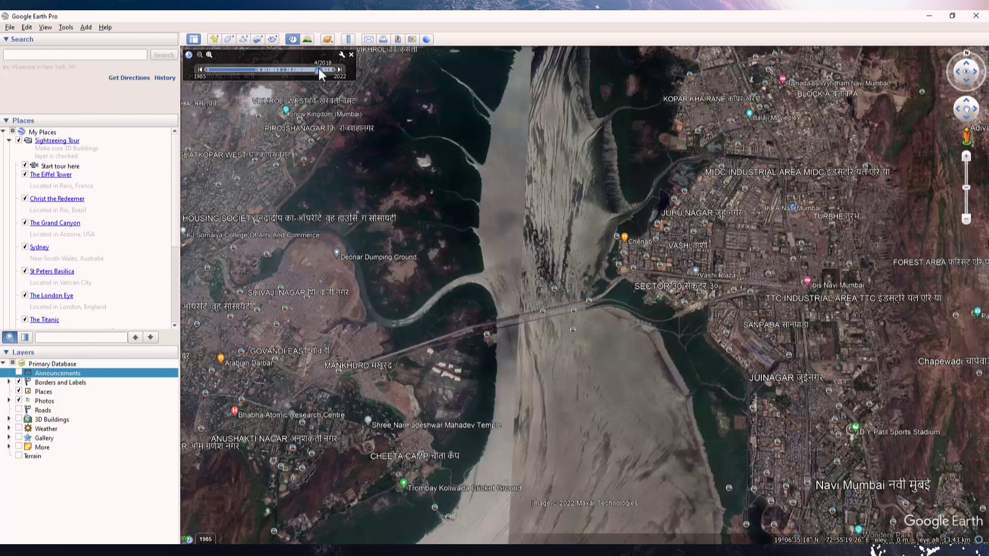
drag(326, 67, 329, 67)
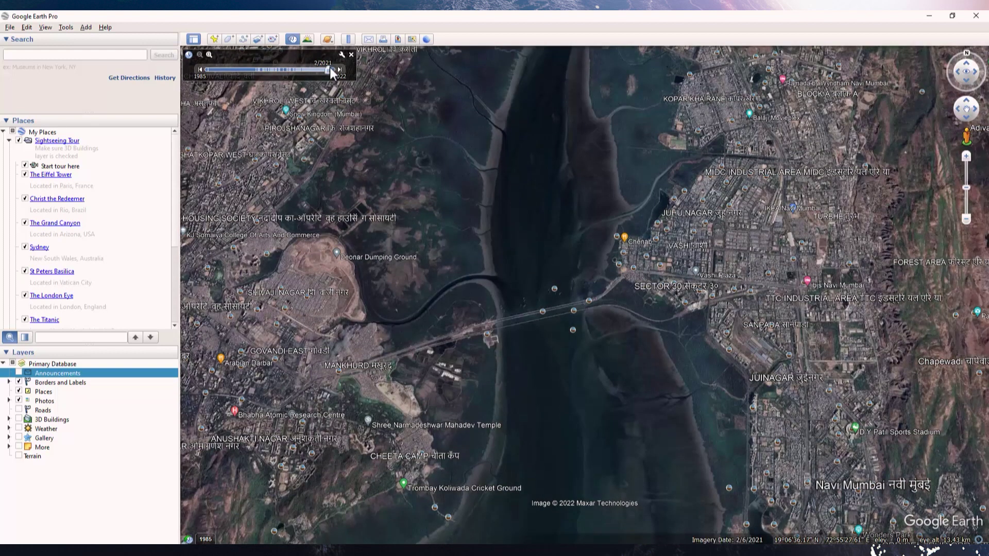
drag(329, 67, 268, 66)
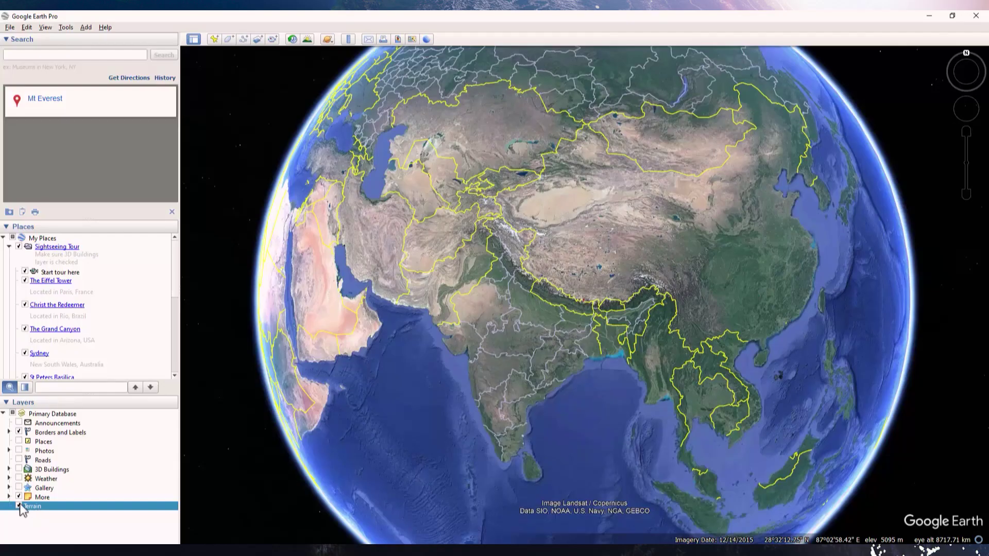
Turn off the Terrain layer and search for Mount Everest to fly to the peak.
click(20, 506)
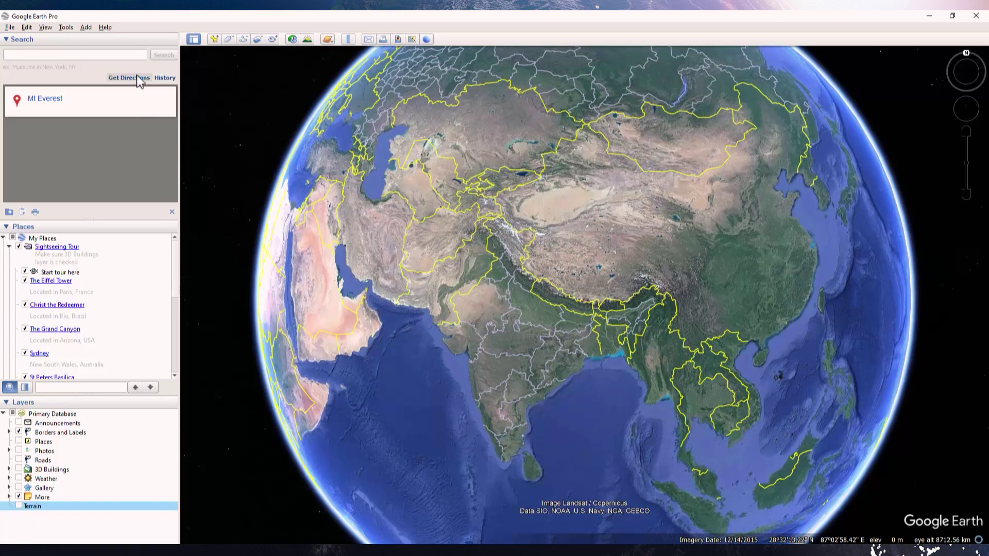
click(110, 55)
text(mou)
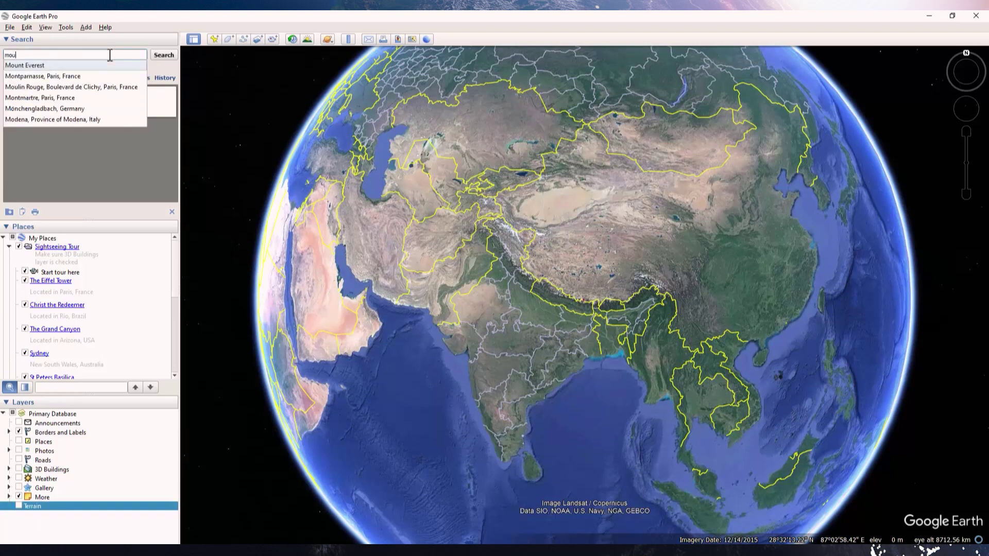
text(nt ever)
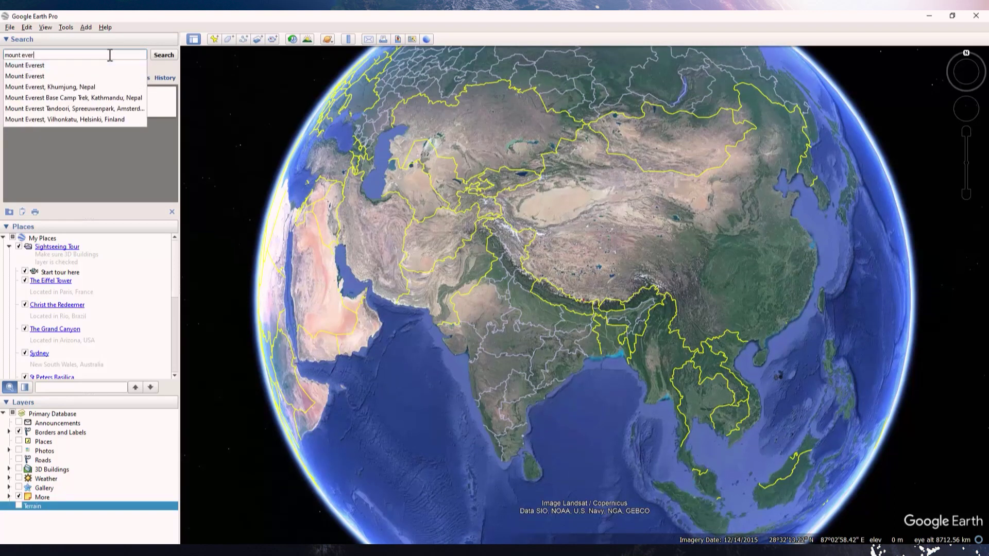
click(96, 74)
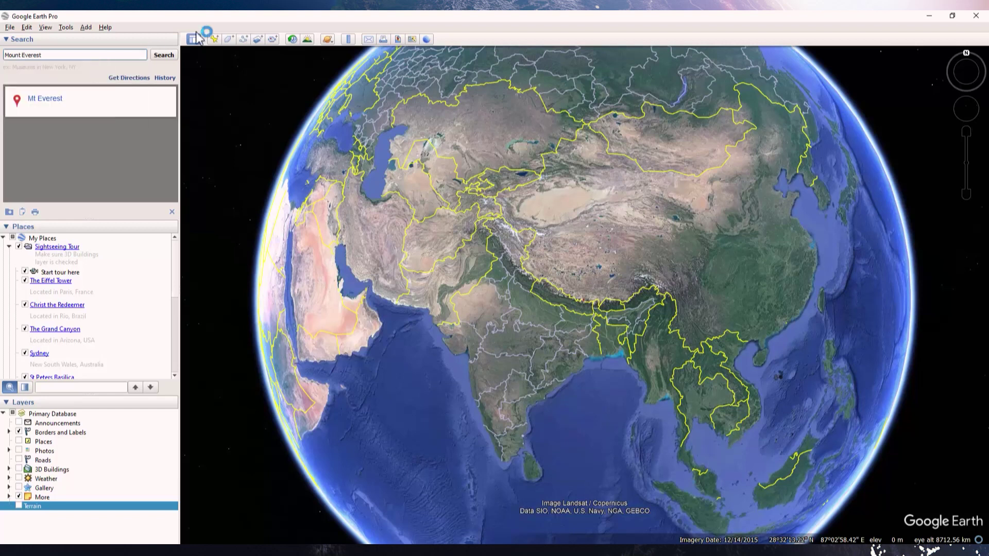
click(161, 56)
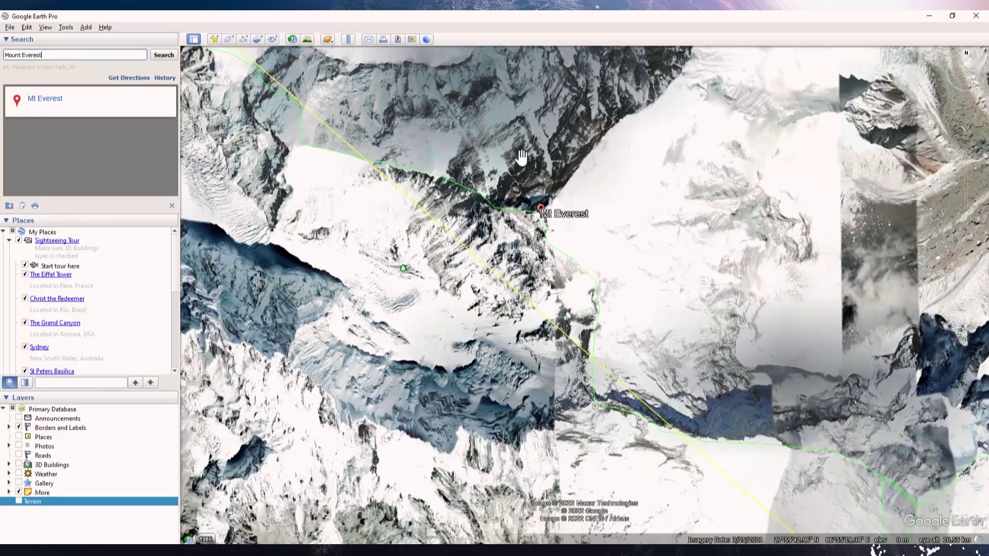
Turn the Terrain layer back on for the wider mountain region around Mount Everest.
scroll(522, 156, down, 5)
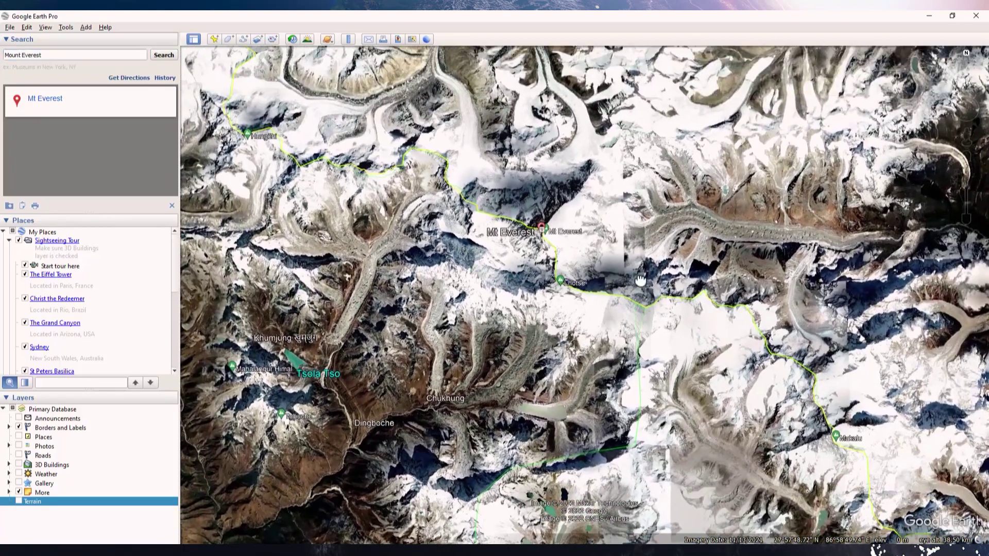
scroll(631, 267, down, 2)
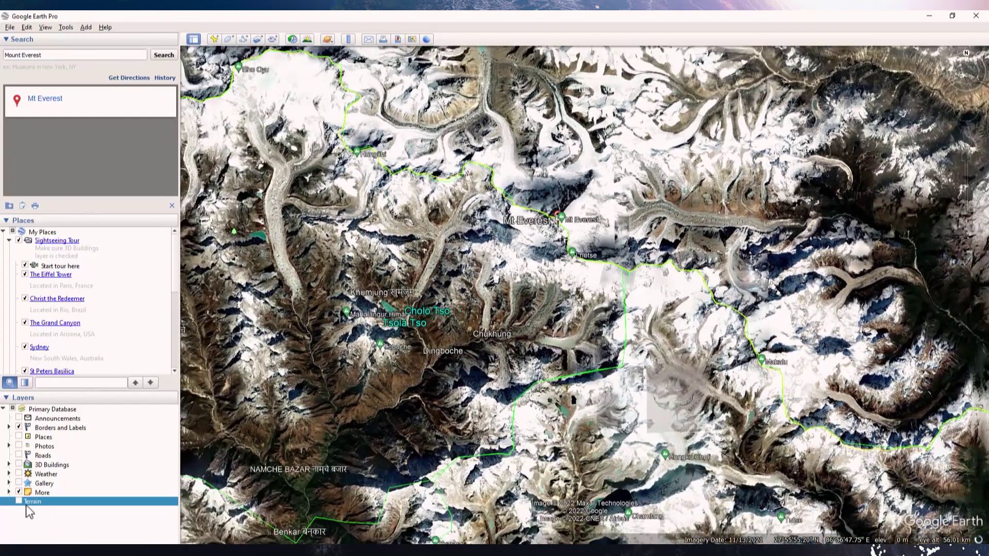
click(19, 501)
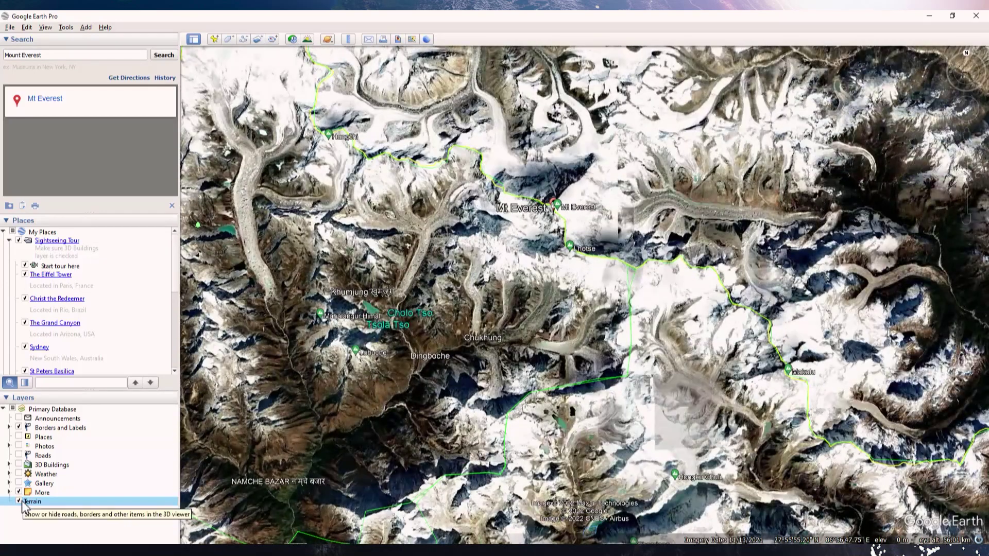
Turn off the Terrain layer and inspect Mount Everest up close from a tilted, rotated viewpoint.
click(22, 501)
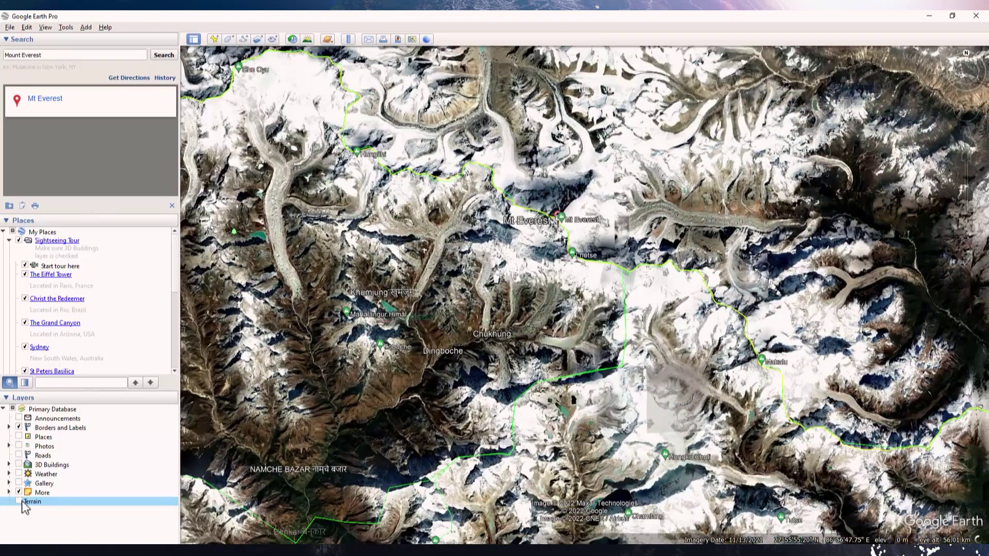
drag(522, 216, 516, 302)
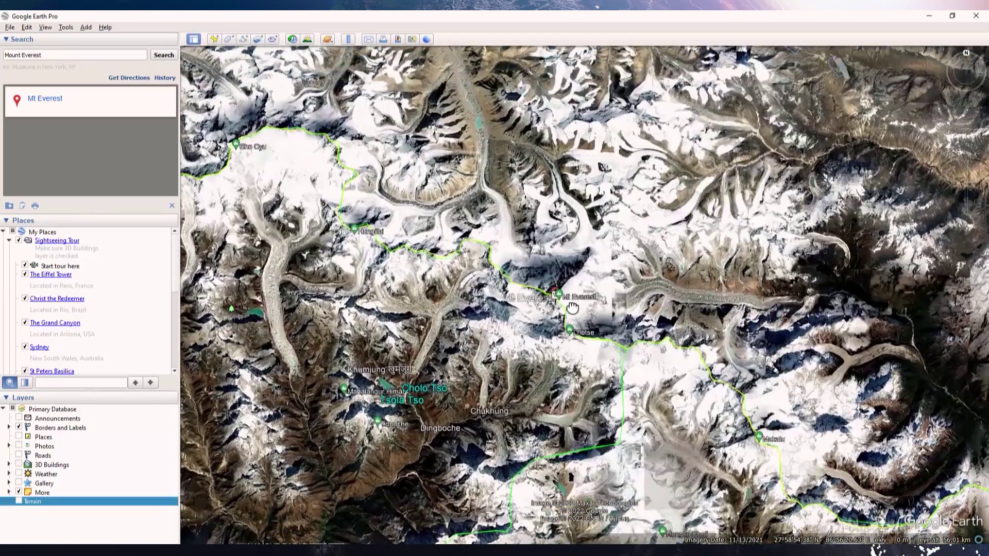
mouse_move(969, 76)
drag(968, 76, 958, 62)
scroll(594, 253, up, 3)
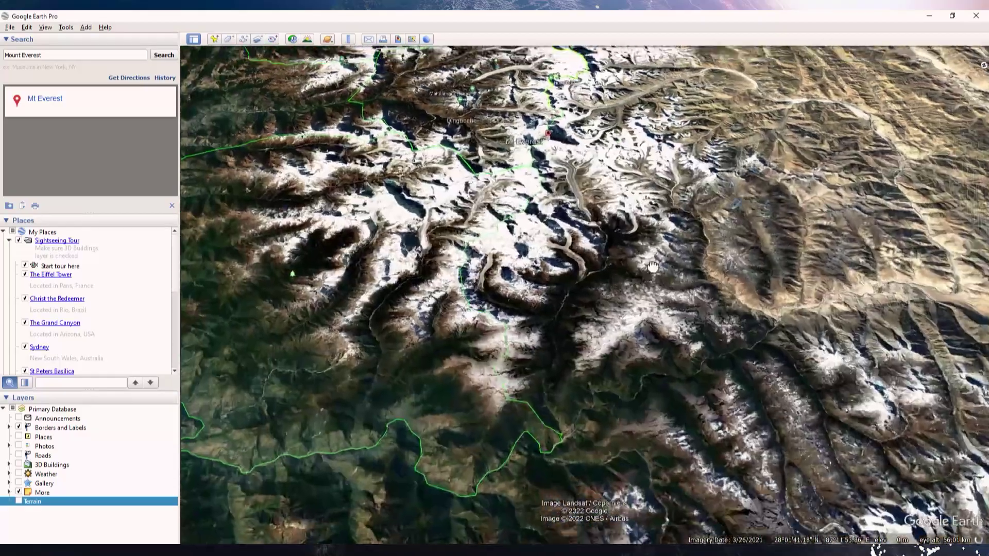
scroll(594, 253, up, 5)
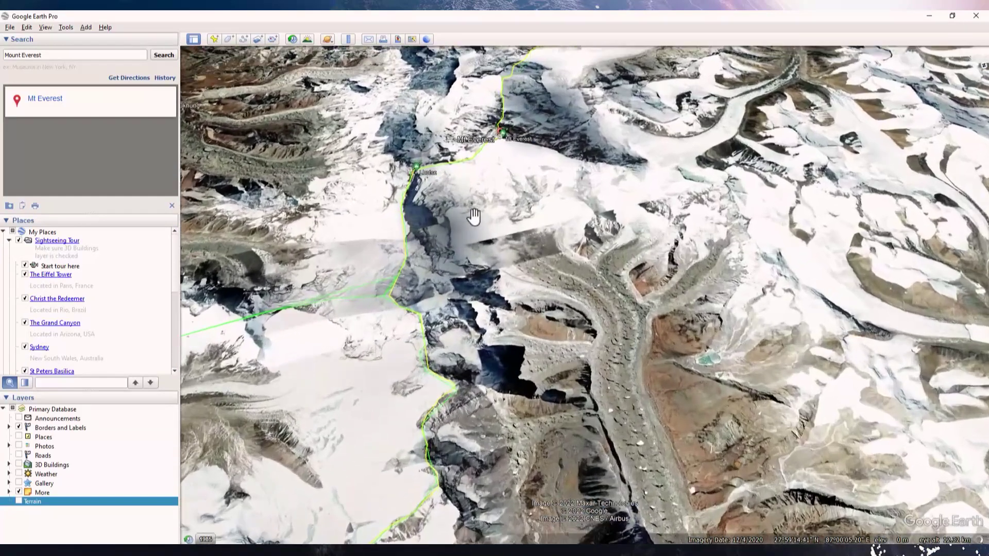
drag(473, 216, 536, 316)
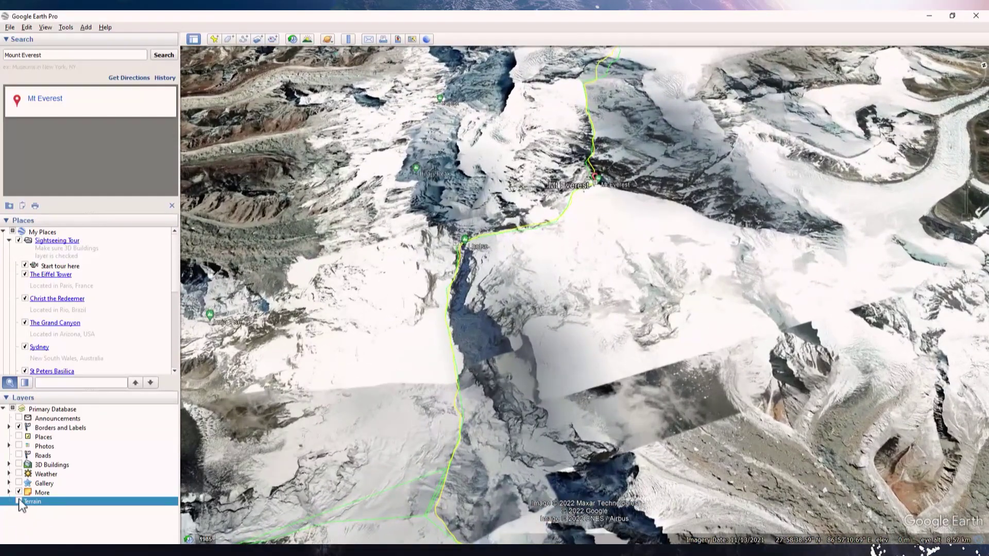
Switch the Terrain layer on, off and on again to compare the relief around Mount Everest, leaving it enabled.
click(19, 500)
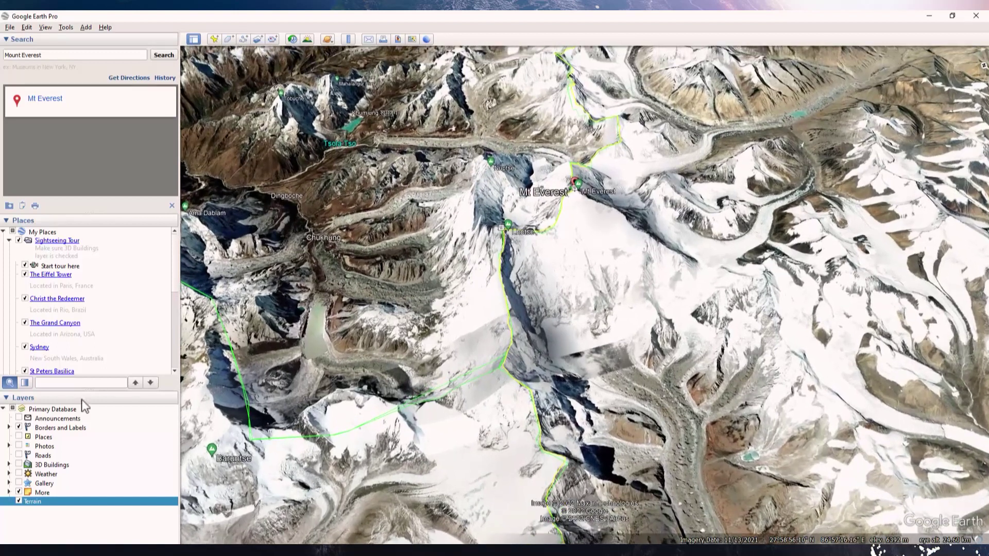
click(19, 501)
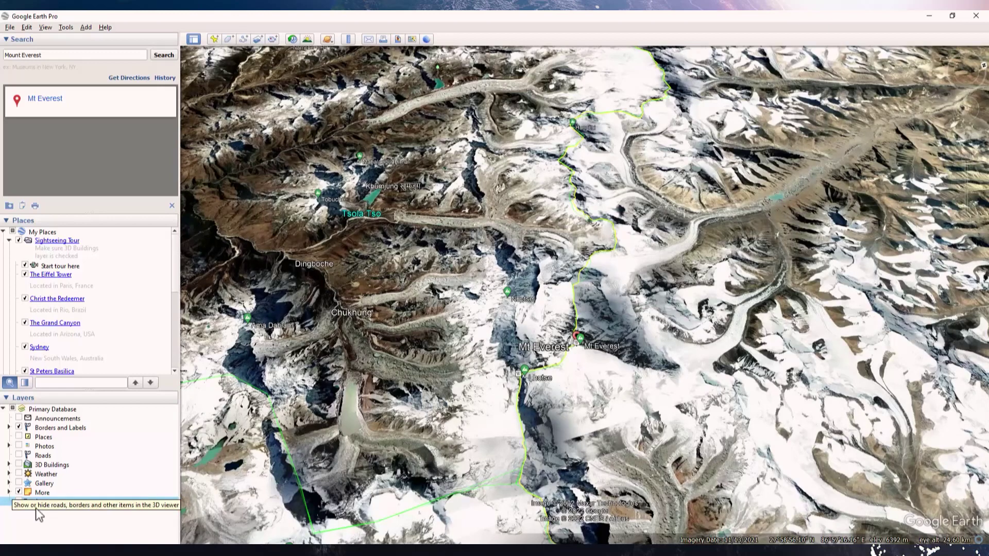
click(20, 501)
scroll(529, 355, down, 3)
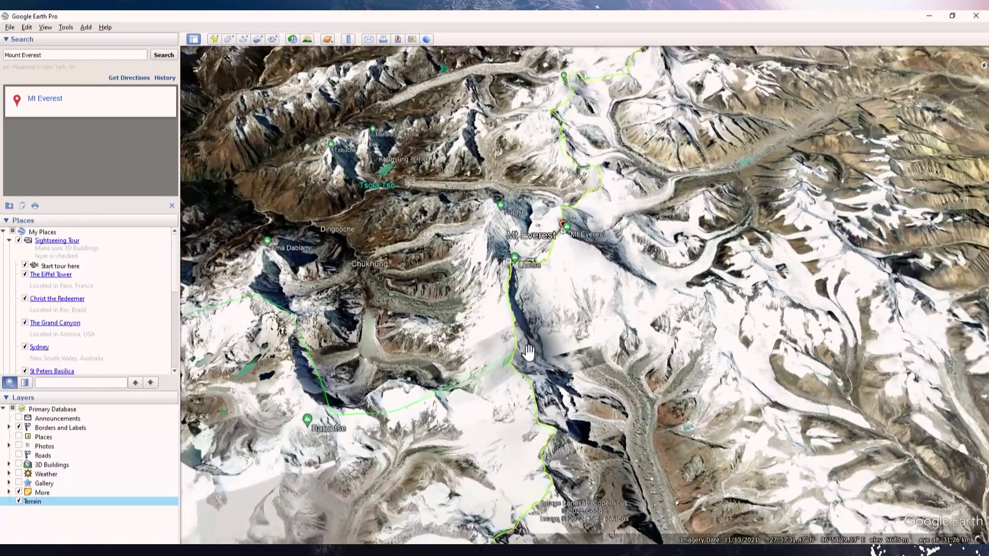